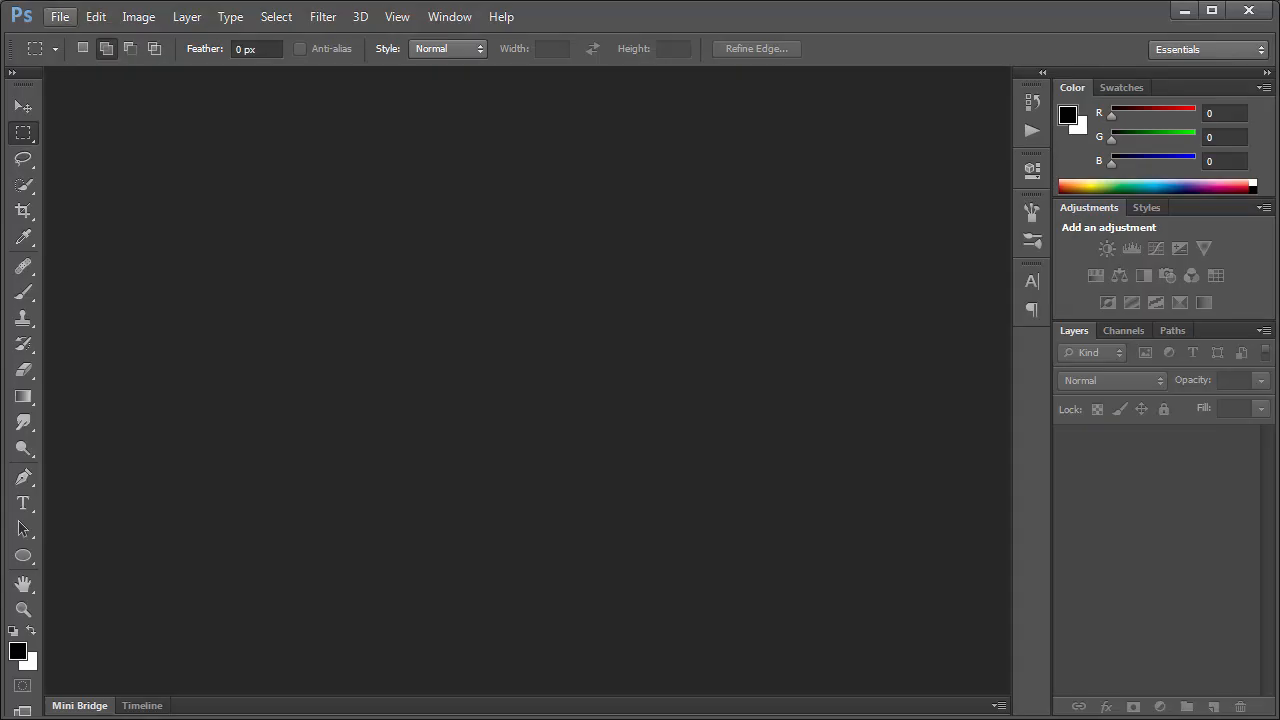
Step: Open the image smartphone-1957740.jpg
key(alt+f)
key(Down)
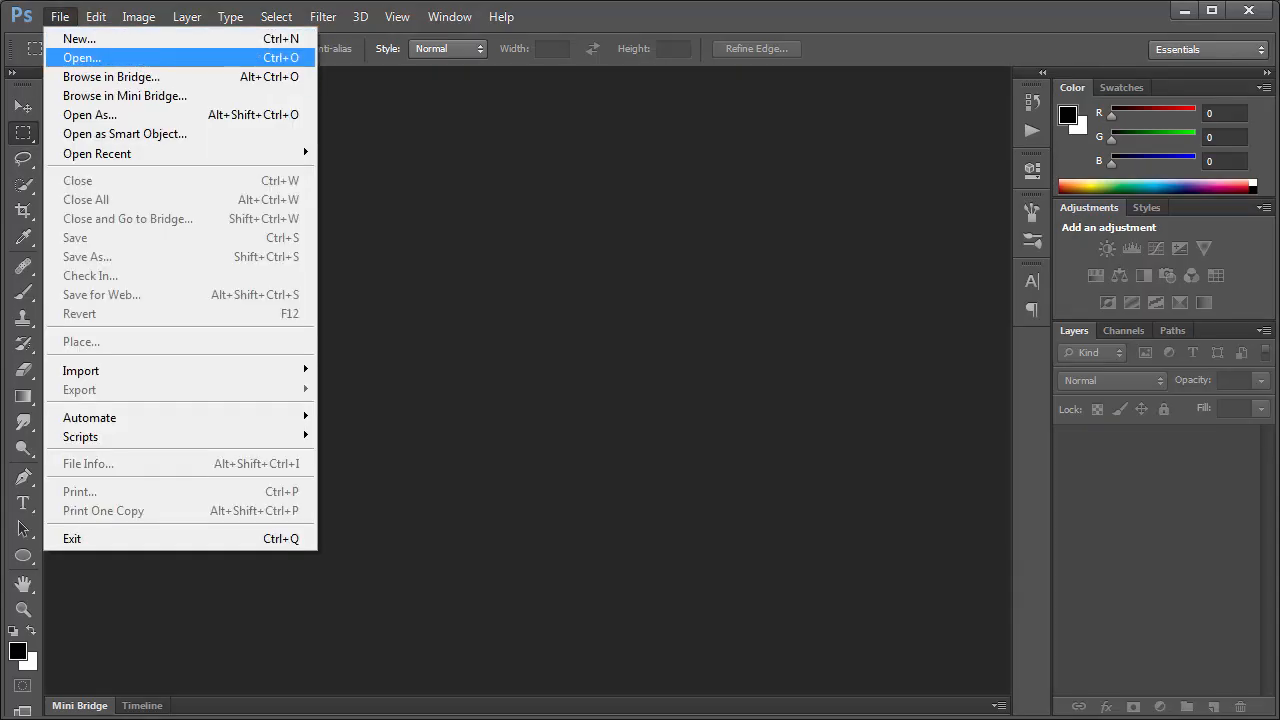
key(Return)
double_click(648, 218)
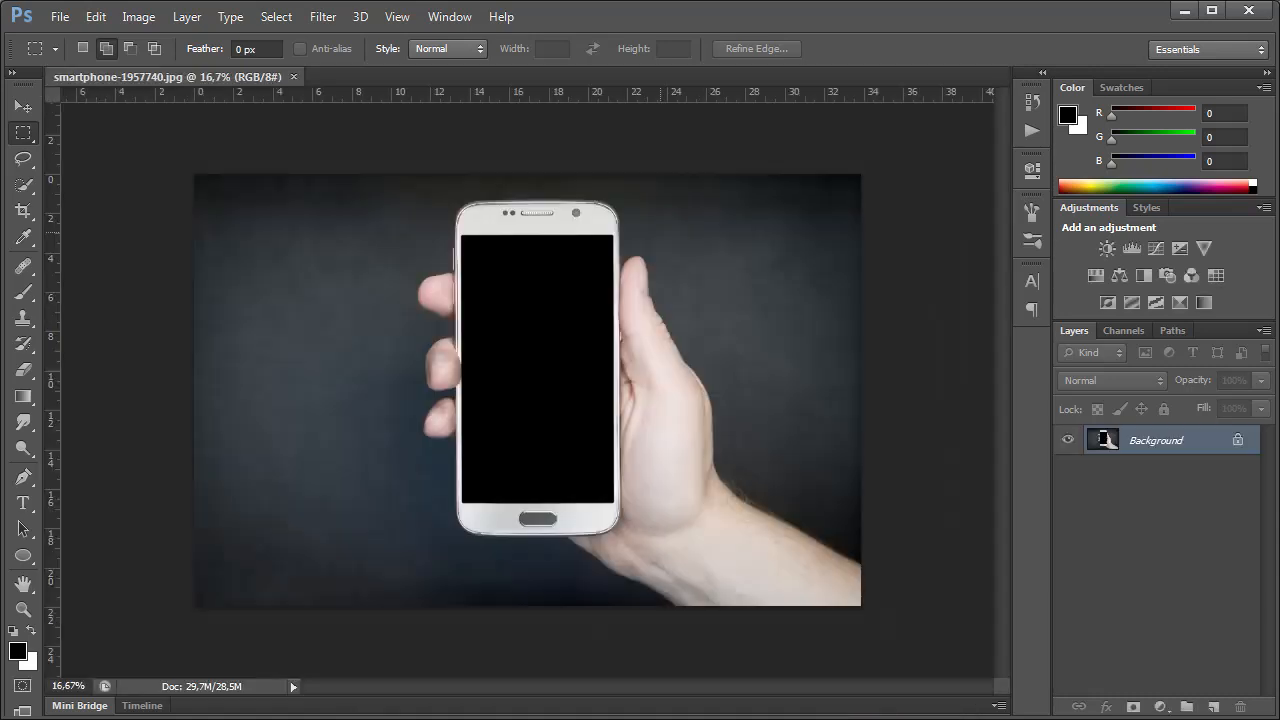
Step: With the Pen tool in Path mode, trace the wrist's lower edge from just below the canvas up to the phone's bottom edge
click(23, 477)
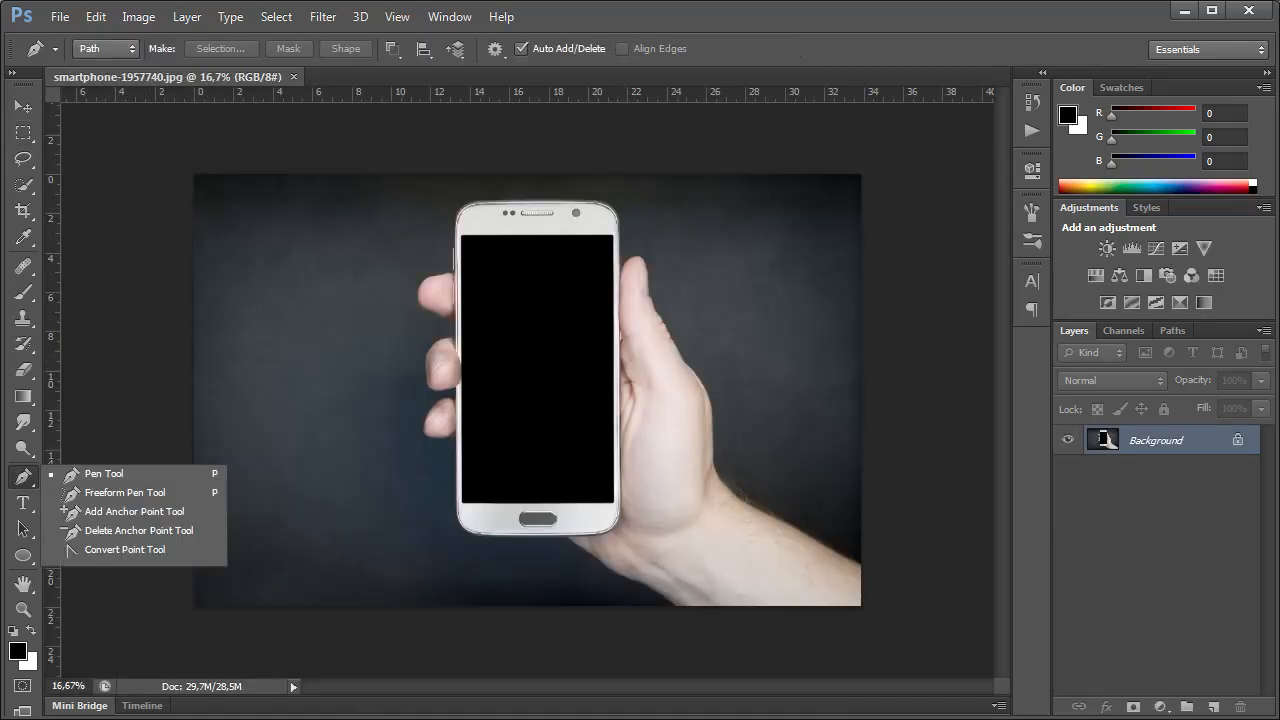
click(104, 473)
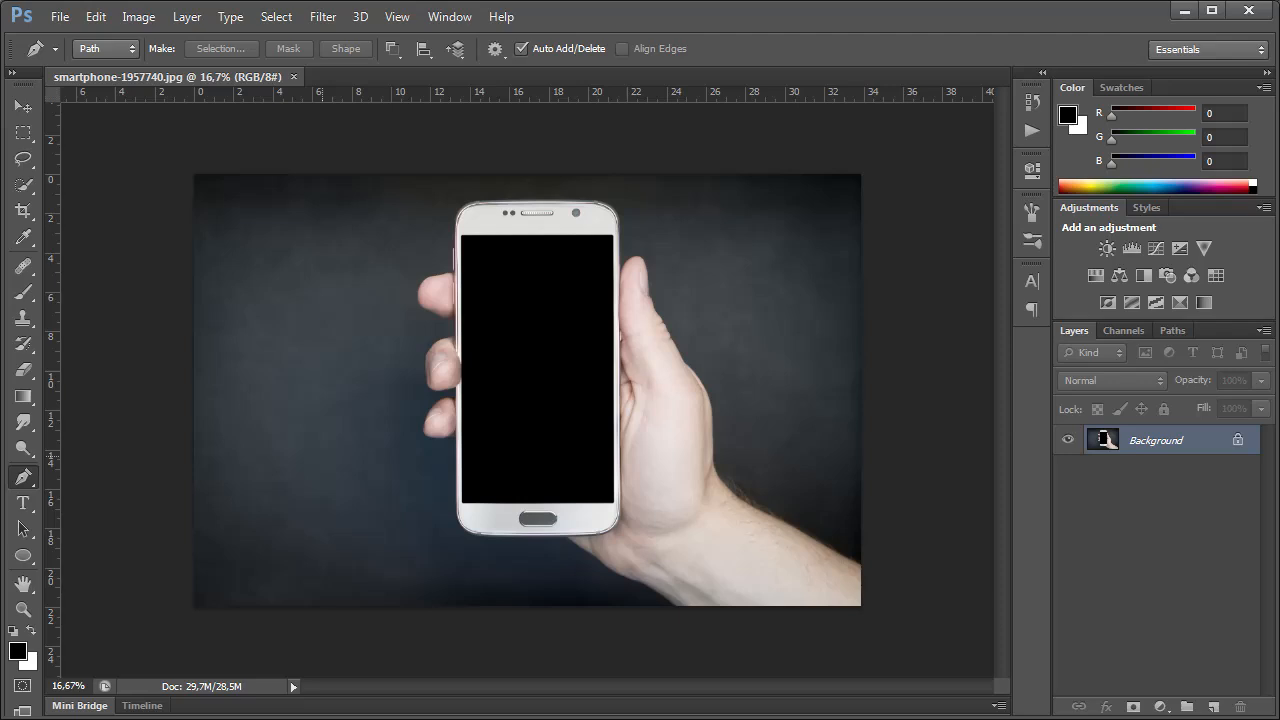
scroll(529, 480, up, 4)
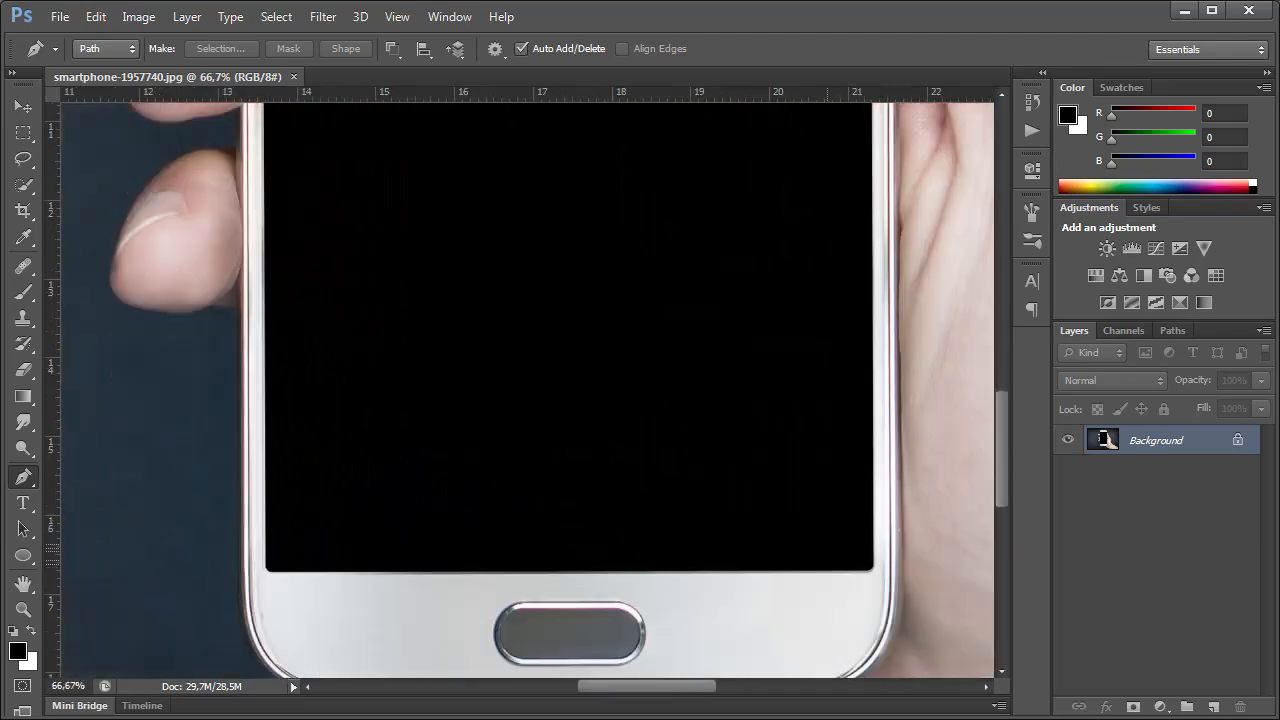
scroll(529, 390, down, 9)
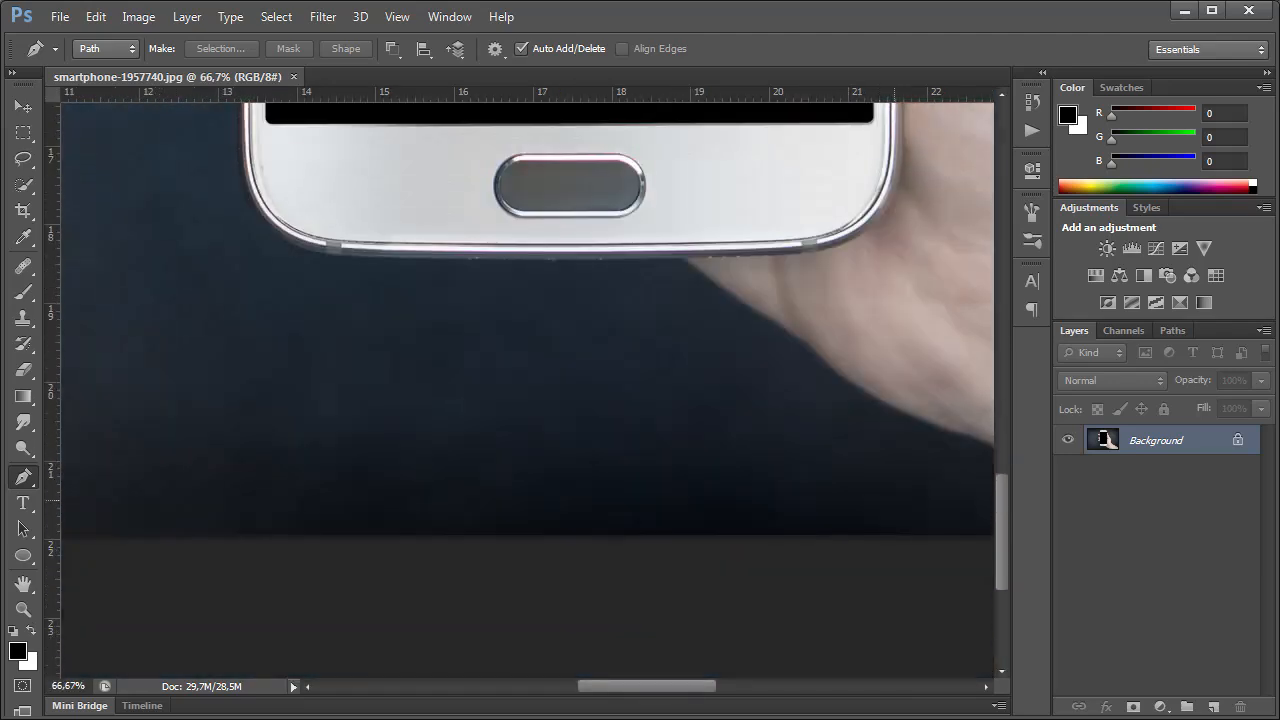
scroll(529, 390, right, 5)
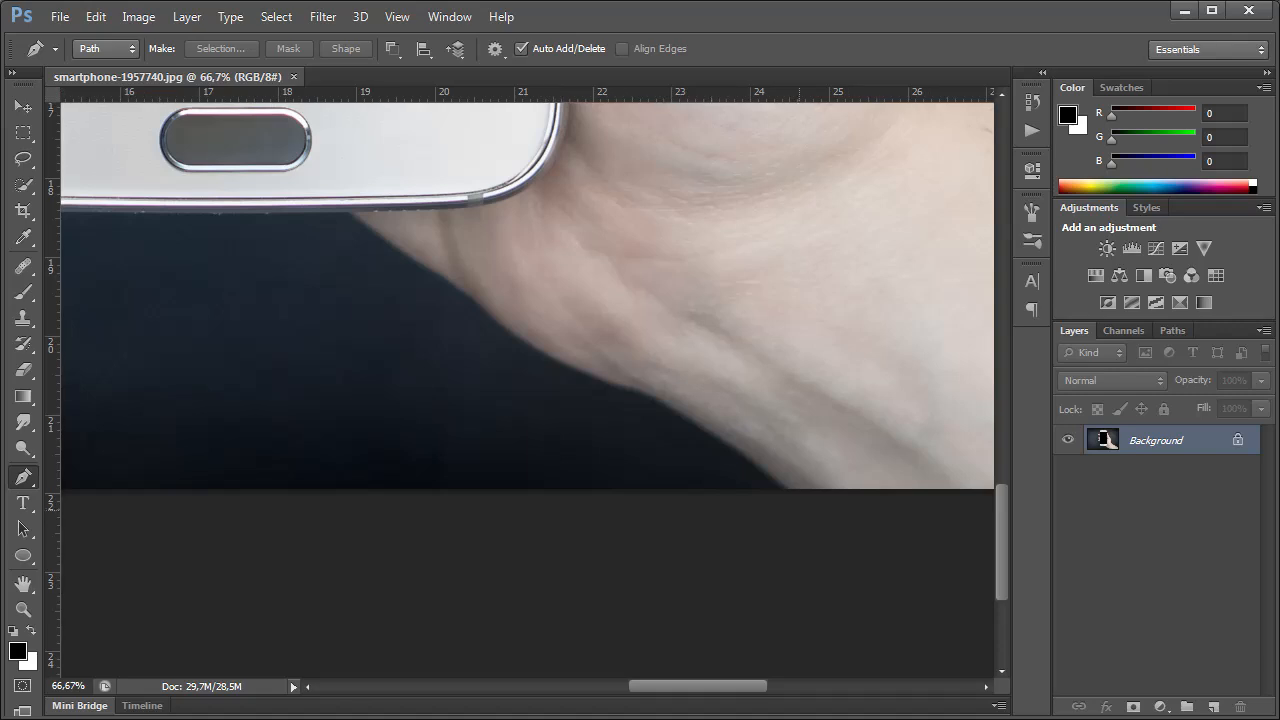
click(797, 509)
drag(729, 446, 704, 437)
drag(657, 399, 565, 367)
click(505, 330)
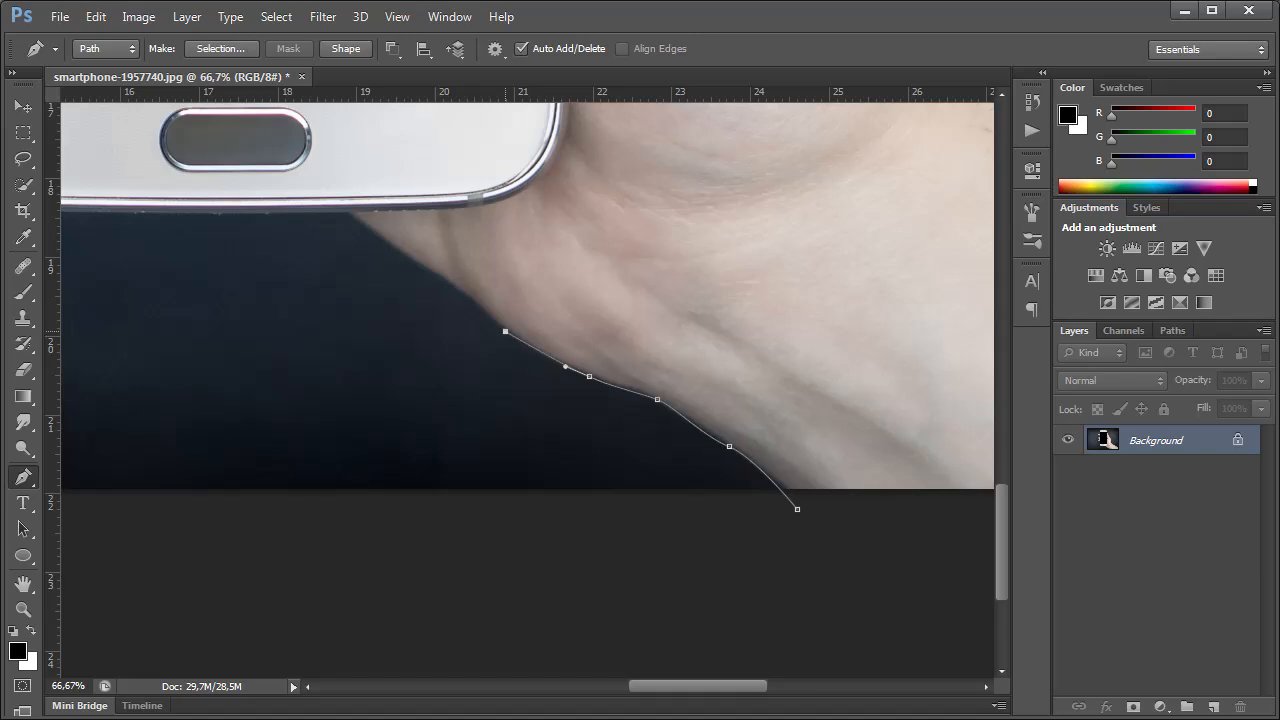
drag(469, 296, 449, 283)
click(345, 212)
Step: Continue the path along the phone's bottom edge, around its lower-left corner and up the side to the lowest finger
drag(117, 212, 78, 212)
drag(400, 350, 759, 407)
drag(303, 242, 270, 218)
drag(450, 250, 483, 508)
click(294, 437)
click(294, 127)
Step: Trace the path around the lowest fingertip back to the phone's left side
drag(300, 150, 351, 378)
click(260, 355)
drag(221, 338, 216, 325)
click(244, 245)
click(303, 194)
click(344, 191)
Step: Continue the path around the middle fingertip, from its underside up to the phone's left side
click(344, 157)
click(264, 163)
drag(264, 163, 283, 353)
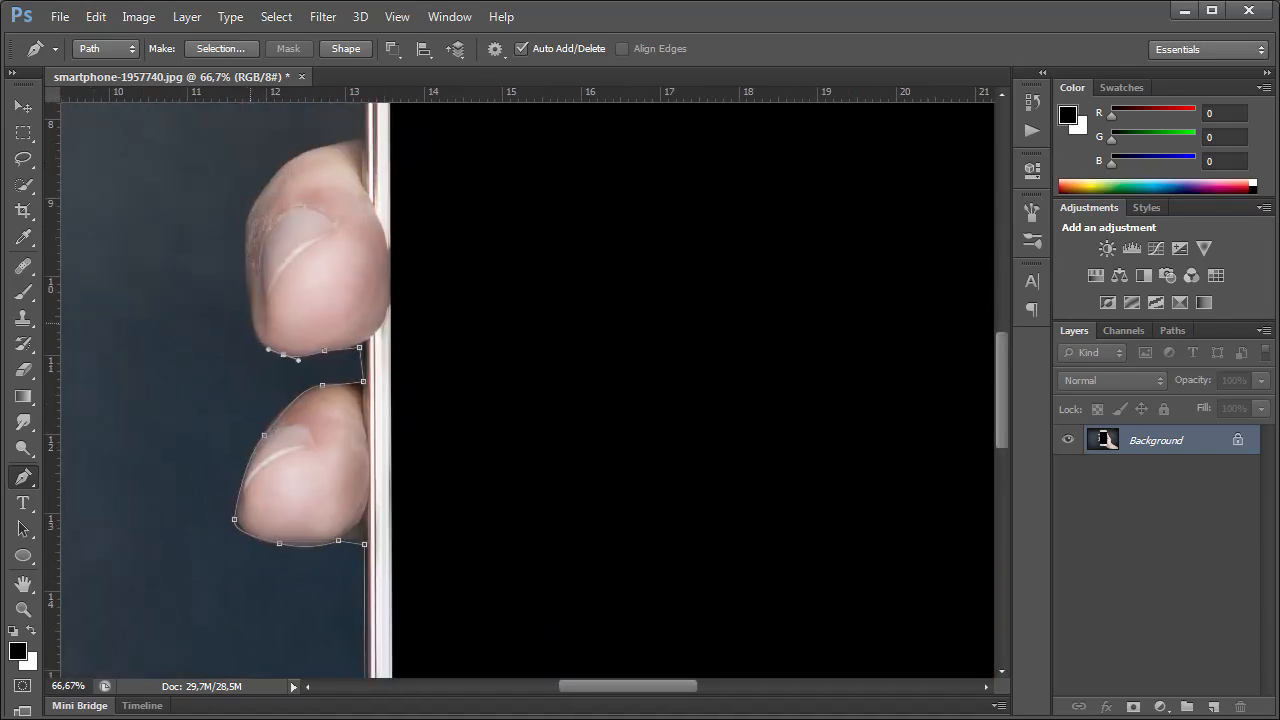
click(251, 320)
drag(245, 225, 272, 514)
click(284, 493)
click(353, 473)
Step: Trace the path around the uppermost fingertip on the phone's left side
click(350, 406)
click(258, 375)
click(214, 345)
click(215, 268)
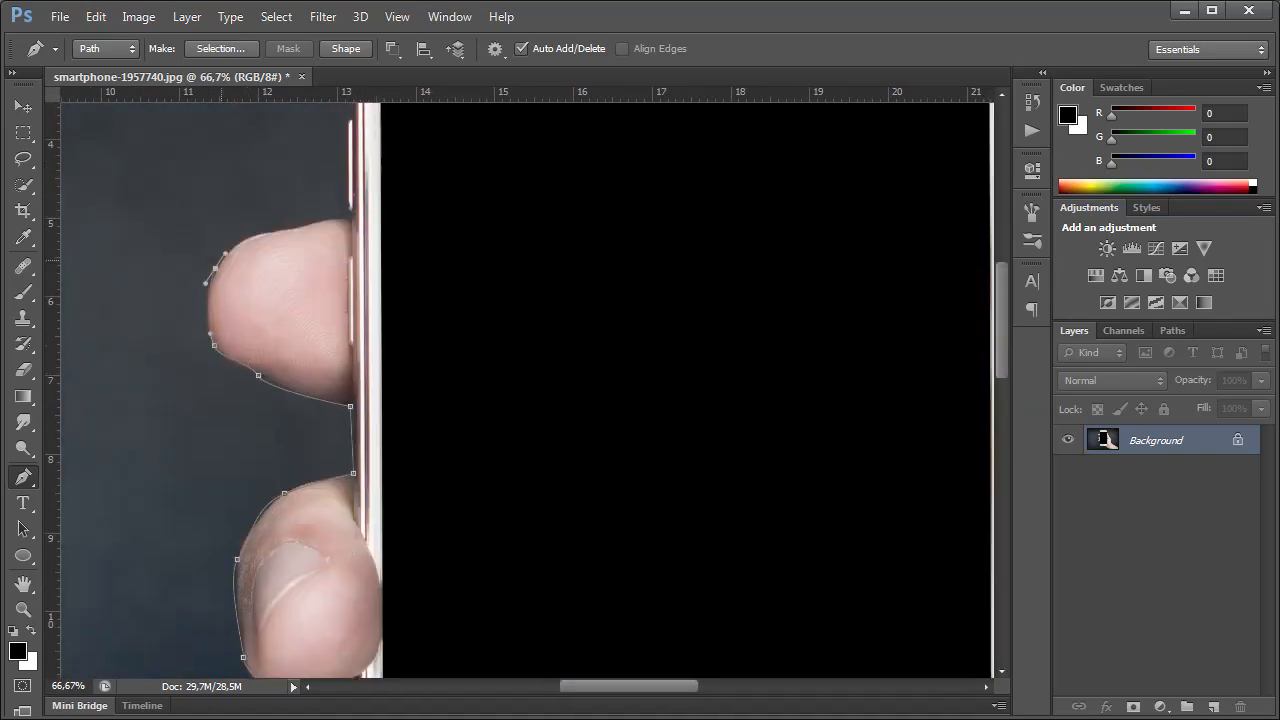
click(283, 231)
key(ctrl+r)
Step: Extend the path around the phone's upper-left corner and along its top edge
drag(283, 231, 288, 346)
click(392, 152)
click(495, 131)
click(740, 125)
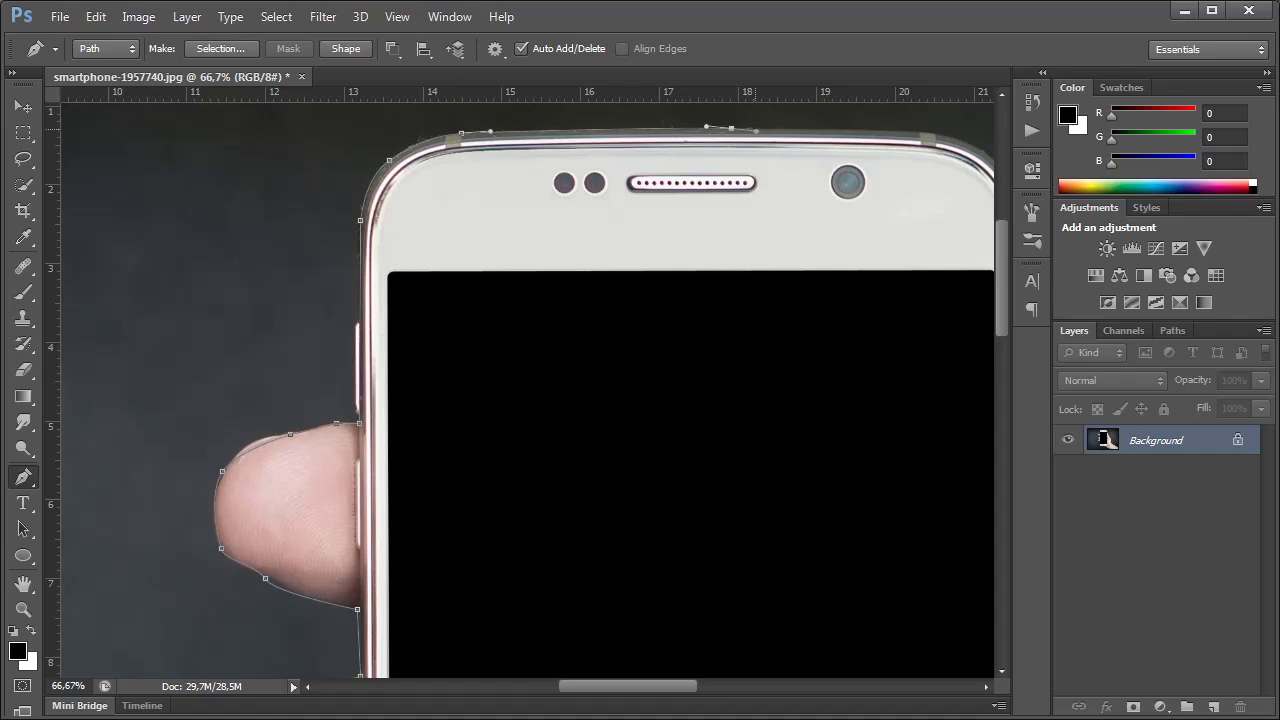
click(913, 126)
click(938, 133)
Step: Continue the path around the phone's upper-right corner and down its right side to the thumb
drag(938, 140, 528, 147)
key(ctrl+r)
click(596, 168)
click(623, 246)
click(626, 414)
Step: Trace the path over the thumb tip and down the thumb's outer edge toward the palm
click(677, 360)
click(735, 440)
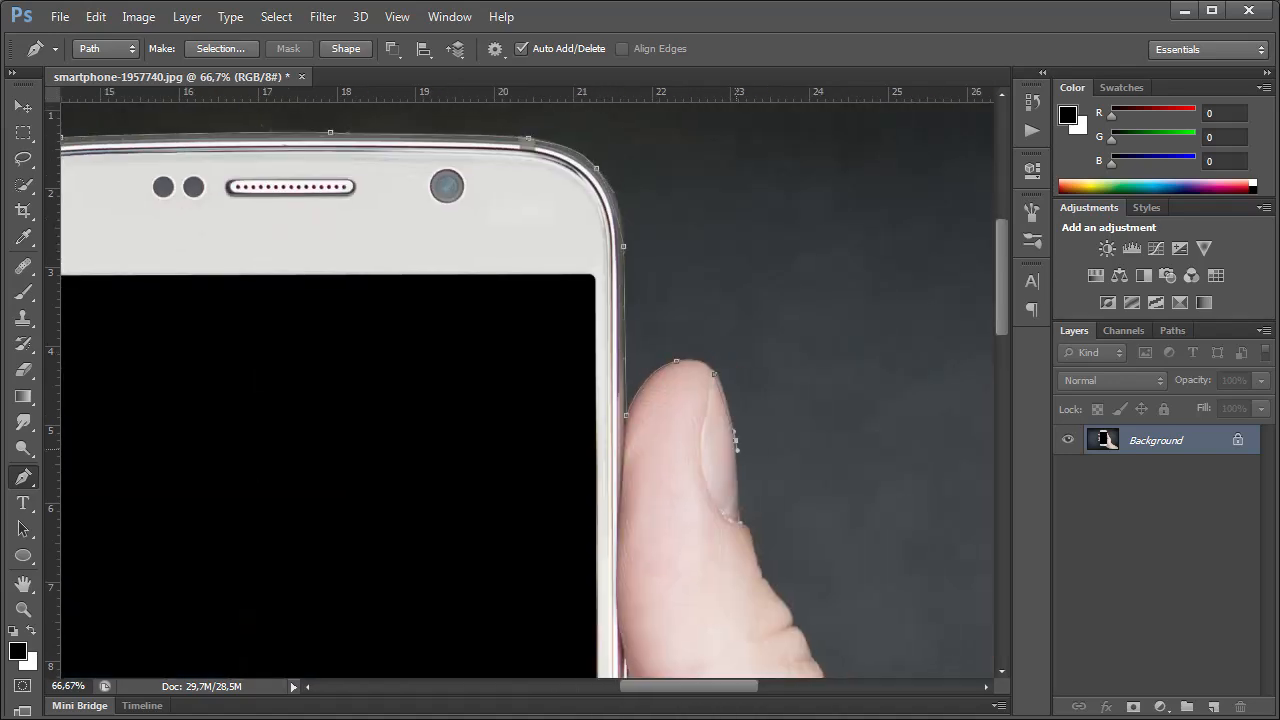
click(738, 519)
click(763, 572)
drag(791, 614, 798, 624)
drag(795, 622, 759, 266)
click(785, 335)
click(841, 425)
drag(843, 430, 706, 197)
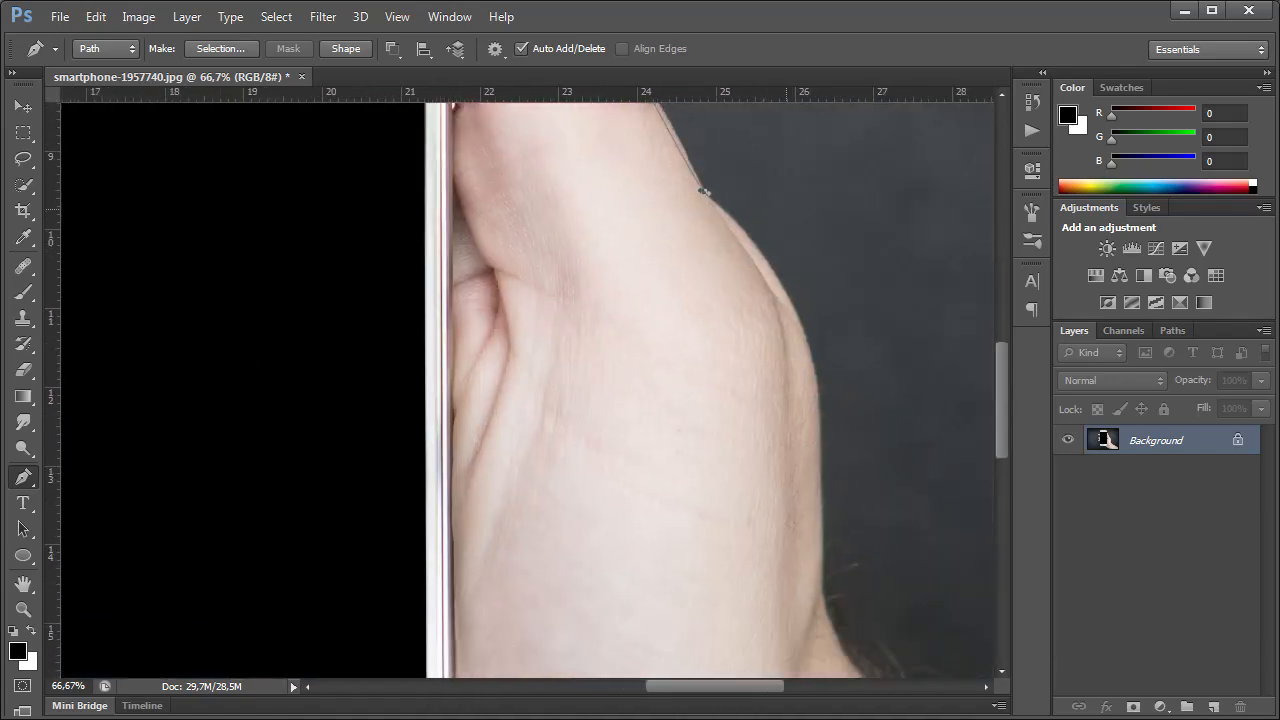
Step: Follow the outer edge of the palm with the path down past the wrist to the start of the forearm
drag(761, 252, 787, 291)
drag(816, 371, 829, 145)
click(830, 163)
click(829, 334)
drag(829, 334, 657, 114)
drag(787, 275, 828, 304)
drag(828, 304, 368, 124)
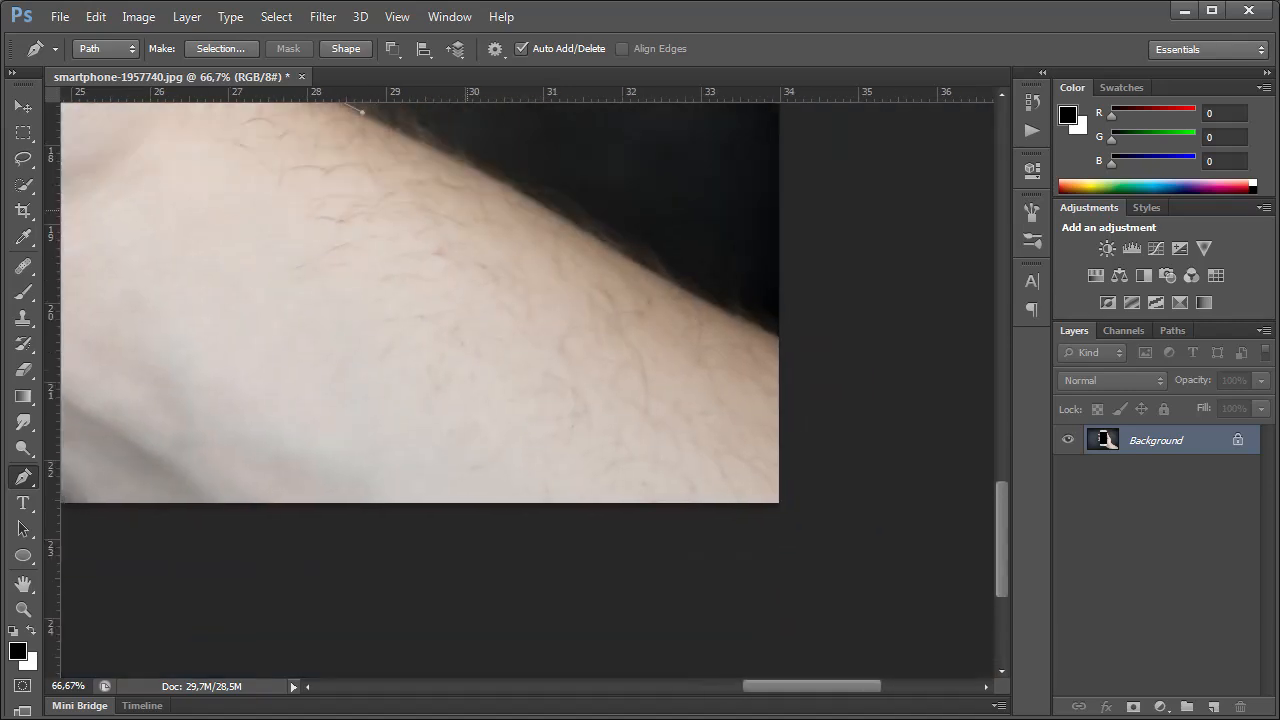
Step: Trace the forearm's upper edge past the canvas border and close the path outside the image at its starting point
drag(532, 240, 550, 251)
drag(705, 341, 717, 347)
click(837, 413)
drag(837, 413, 907, 294)
click(929, 582)
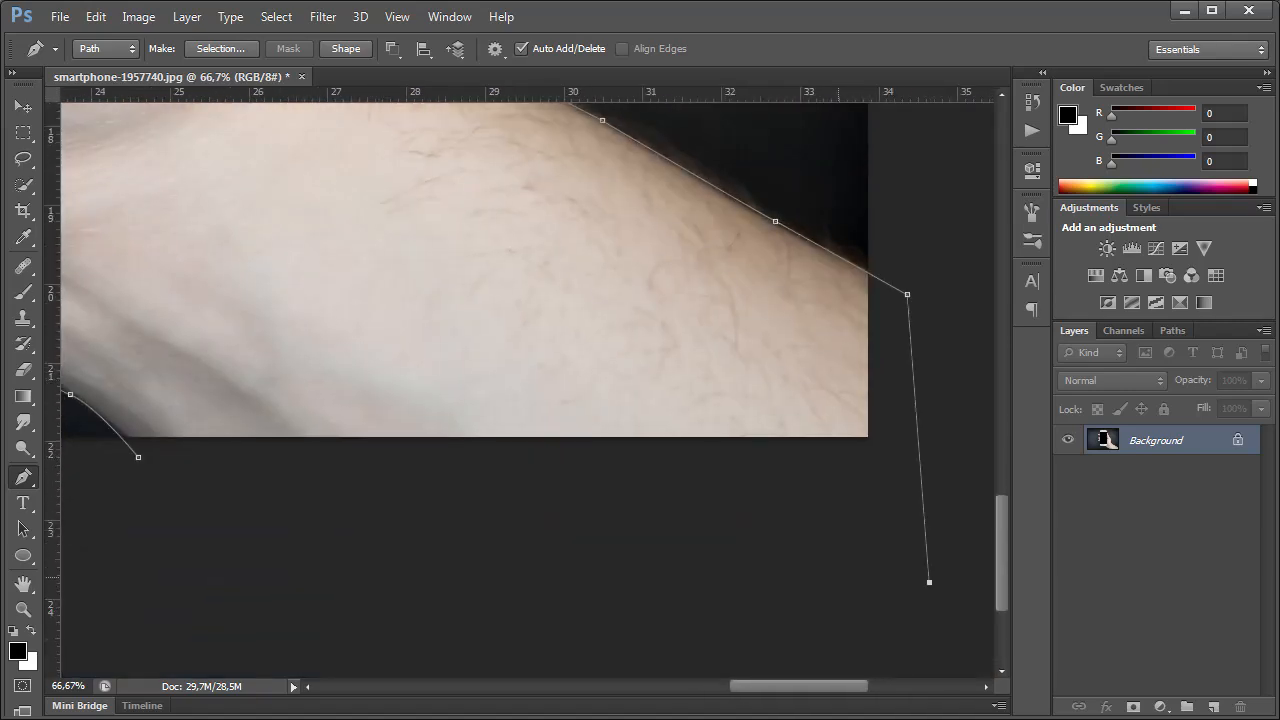
click(138, 457)
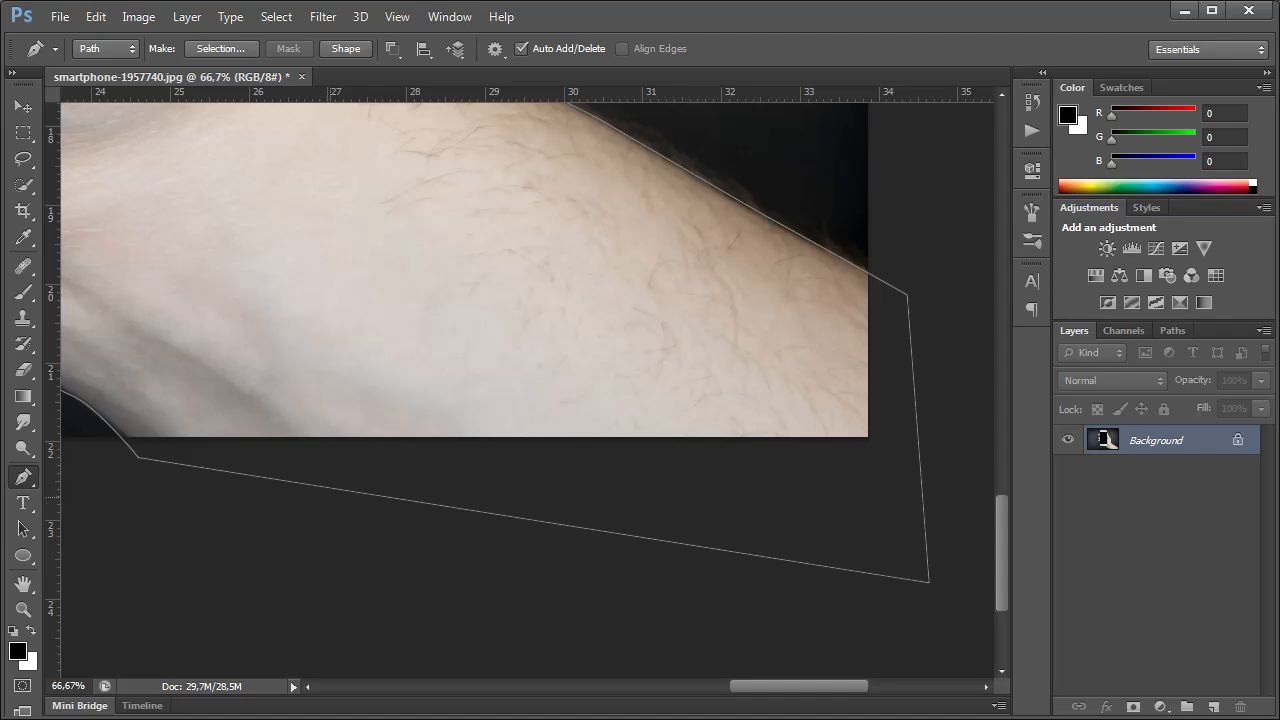
Step: Convert the closed path to a new anti-aliased selection with a 1-pixel feather and invert it to select the hand and phone
scroll(530, 390, down, 5)
right_click(603, 467)
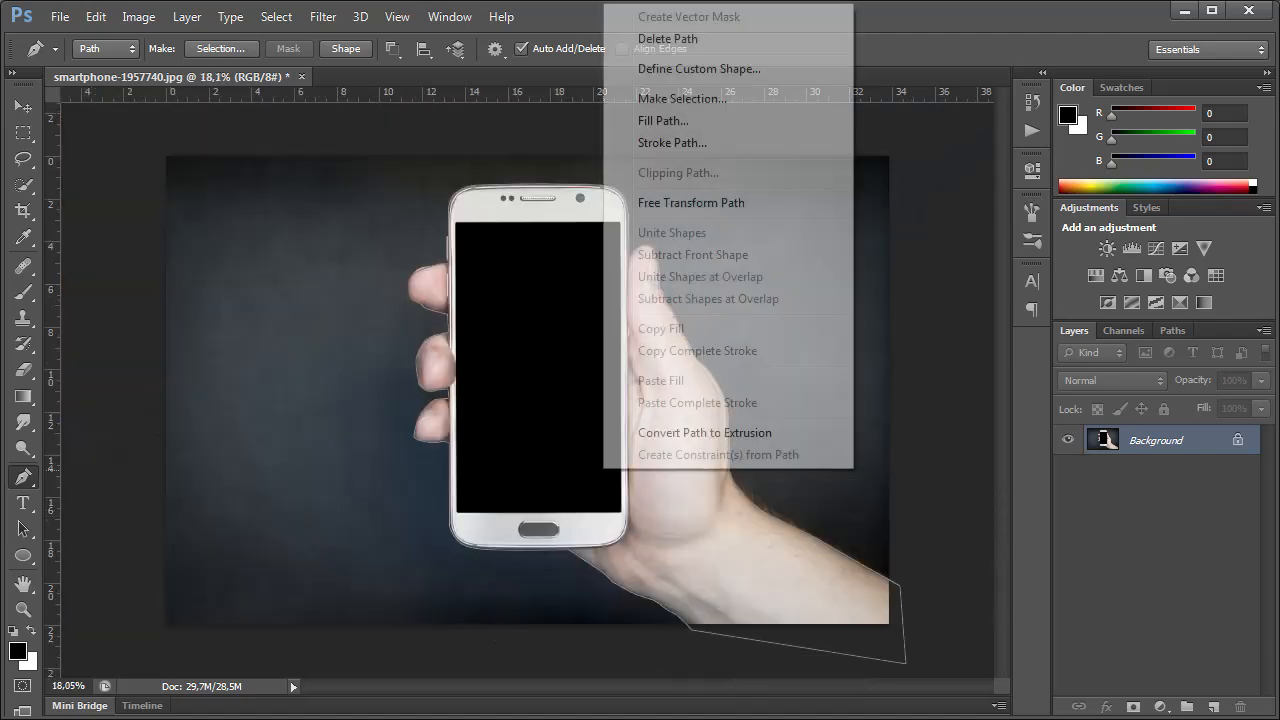
click(682, 98)
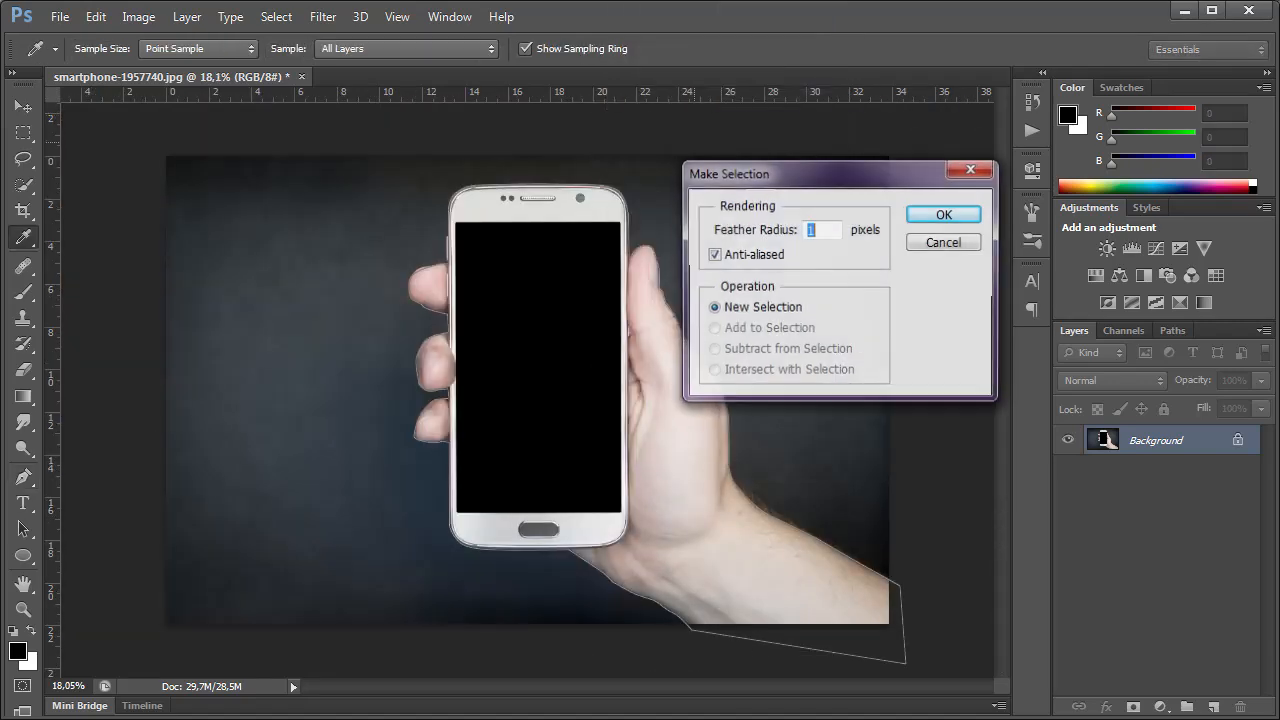
click(944, 214)
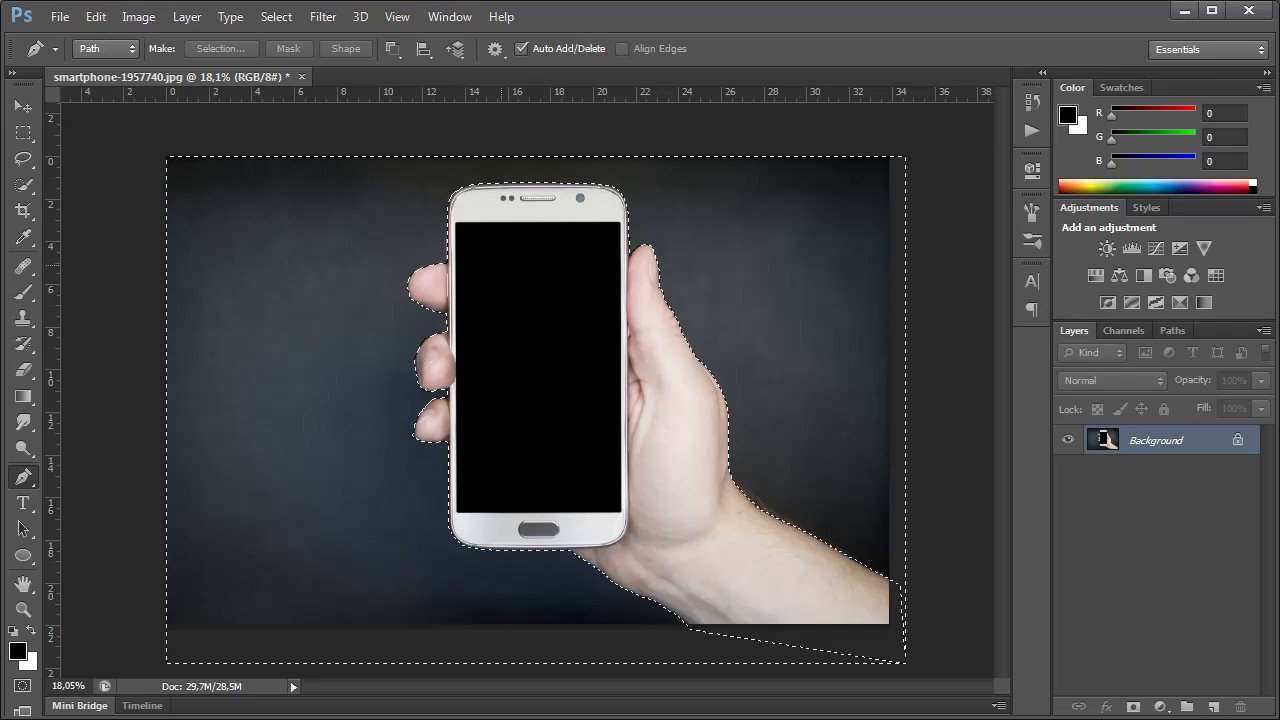
click(276, 17)
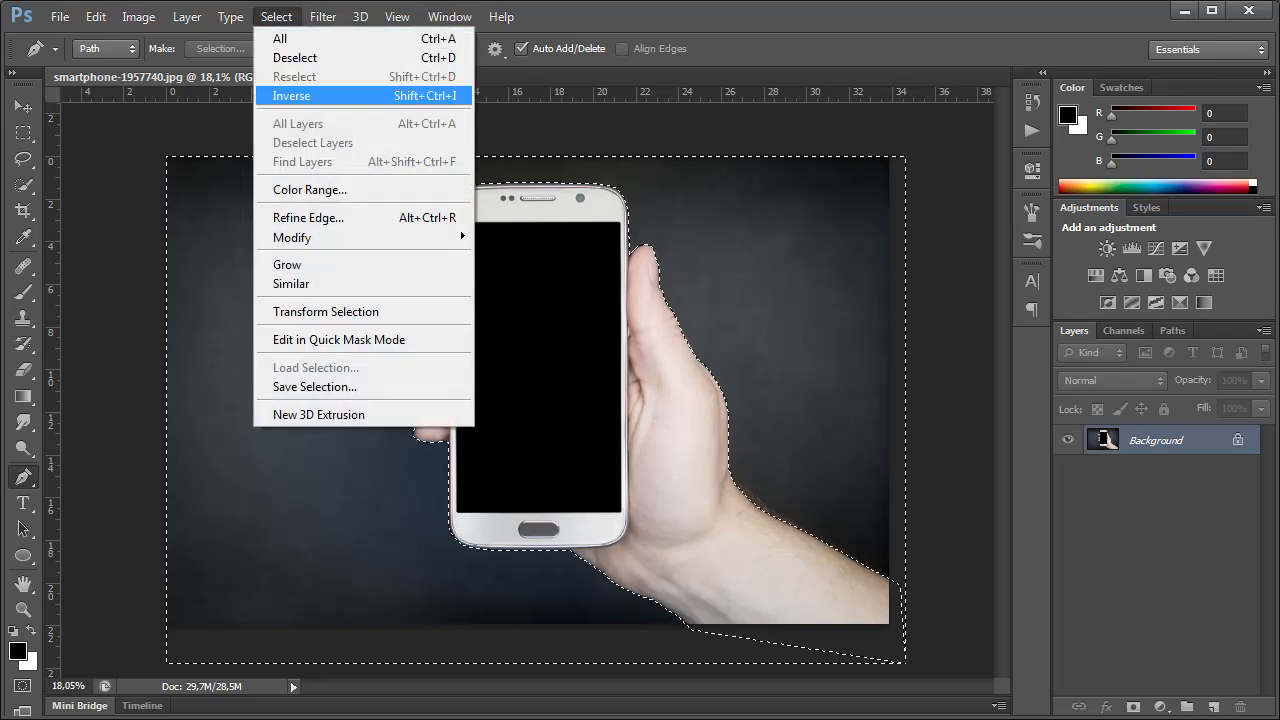
click(291, 96)
Step: Copy the selected hand and phone to a new layer and hide the Background layer
click(186, 17)
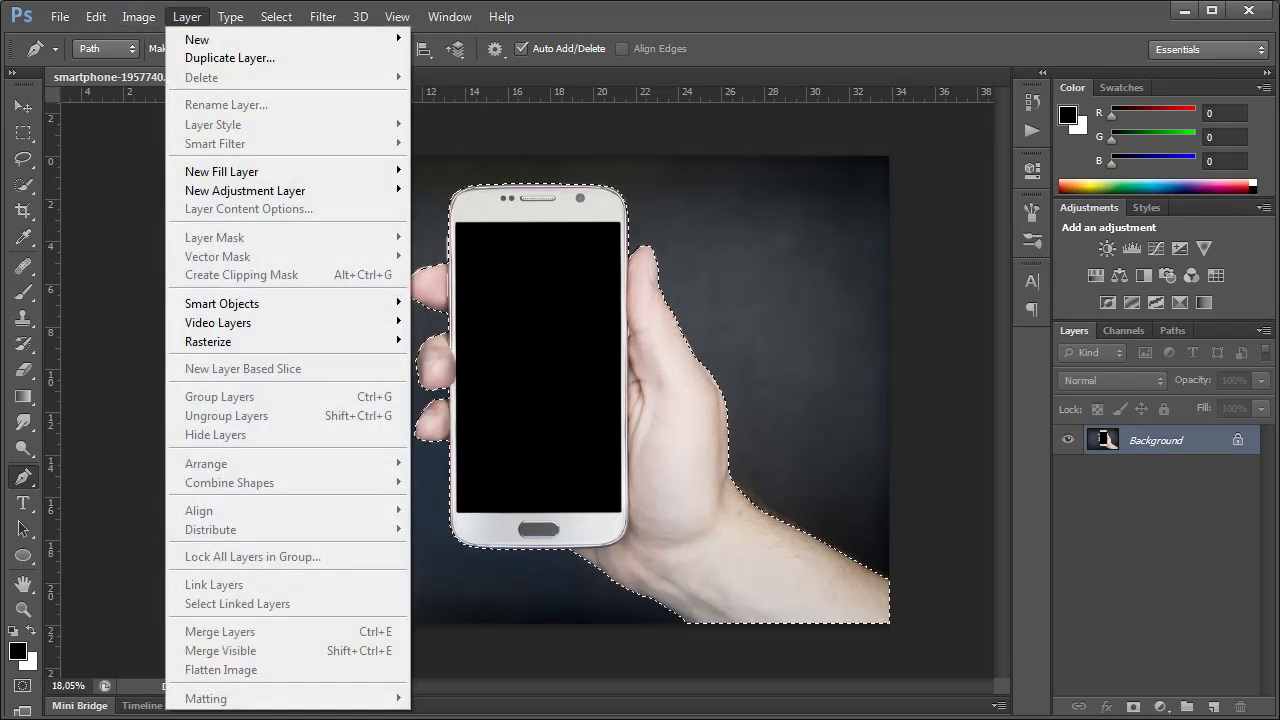
mouse_move(215, 40)
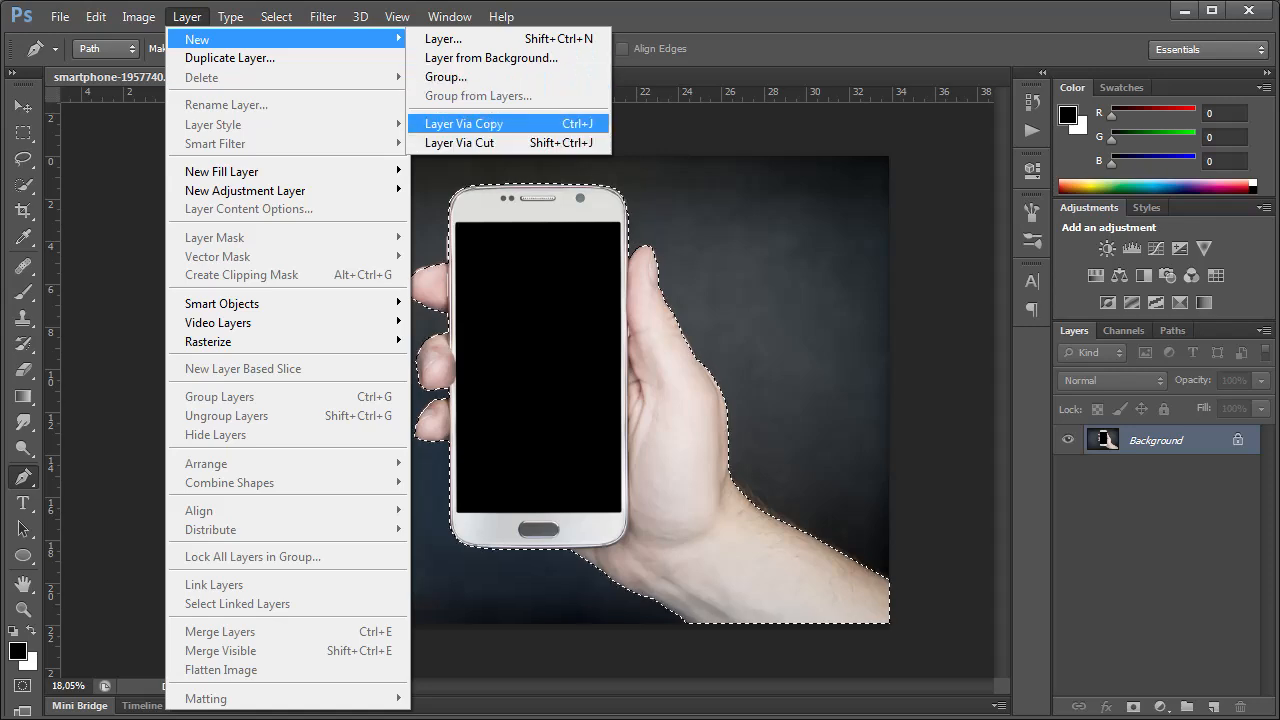
click(463, 123)
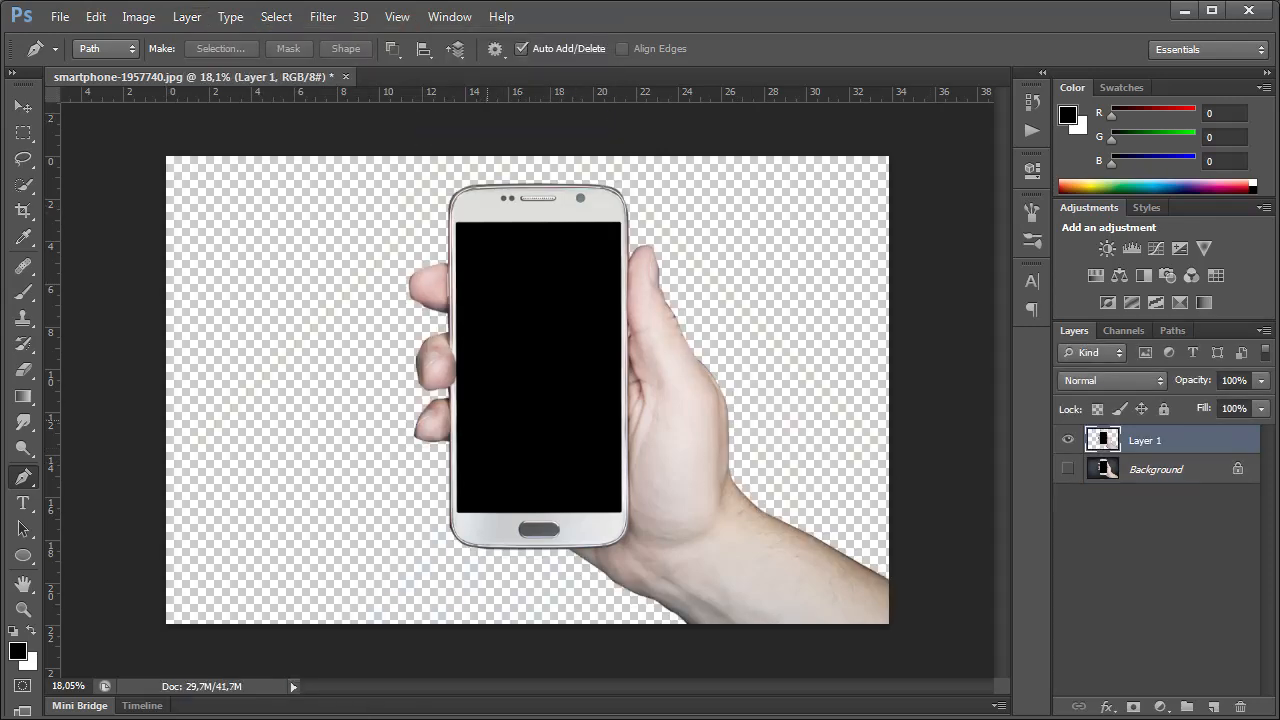
Step: Trace a closed rectangular path around the phone's black screen with the Pen tool
key(ctrl+plus)
key(ctrl+plus)
scroll(519, 384, up, 2)
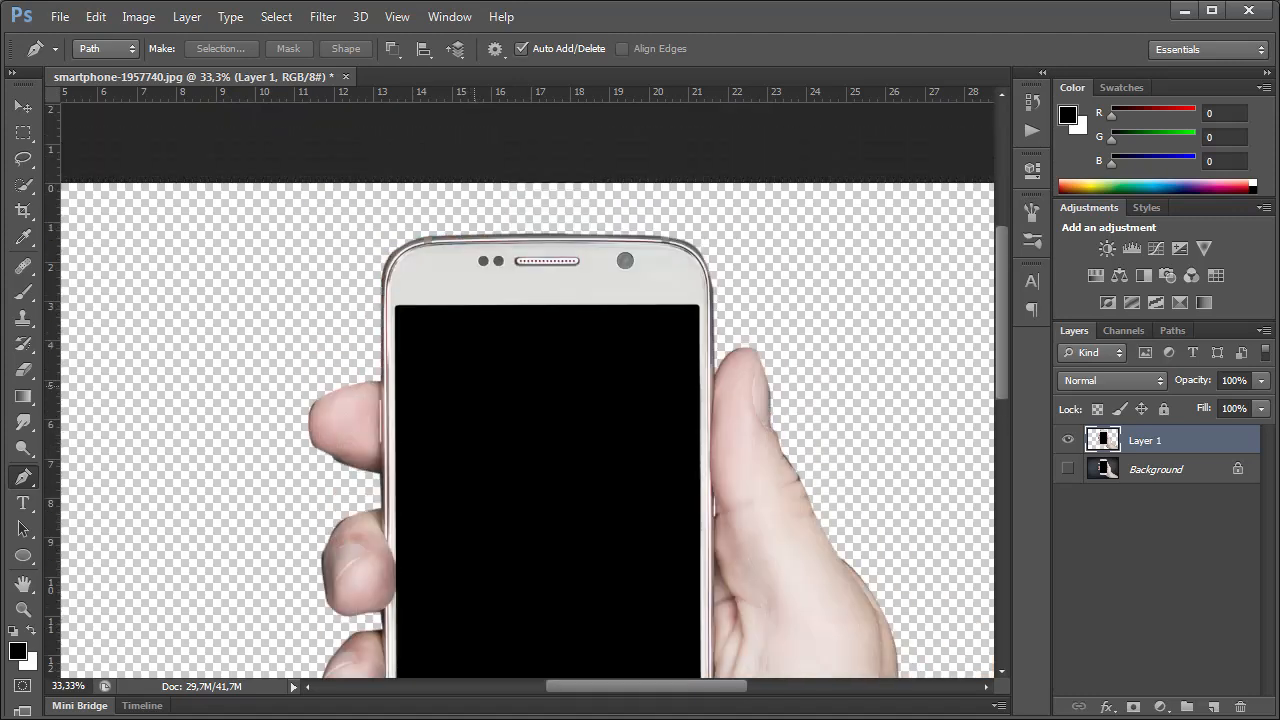
click(397, 308)
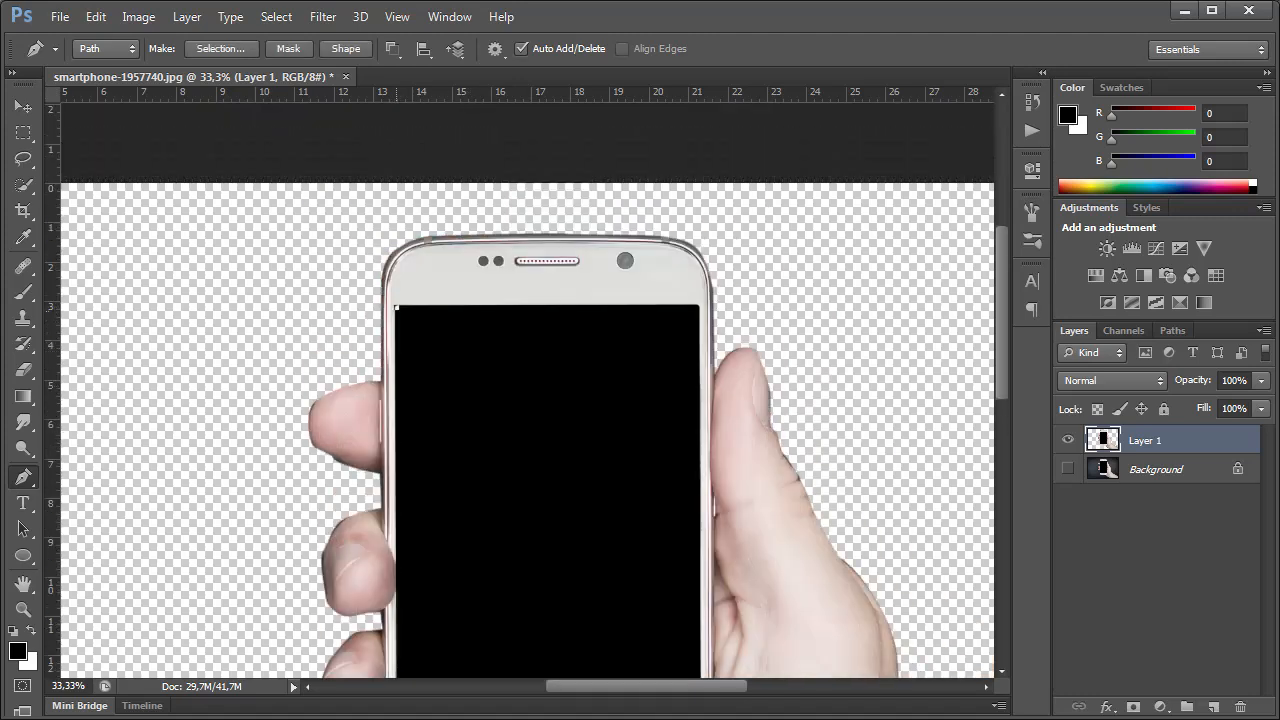
scroll(700, 500, down, 6)
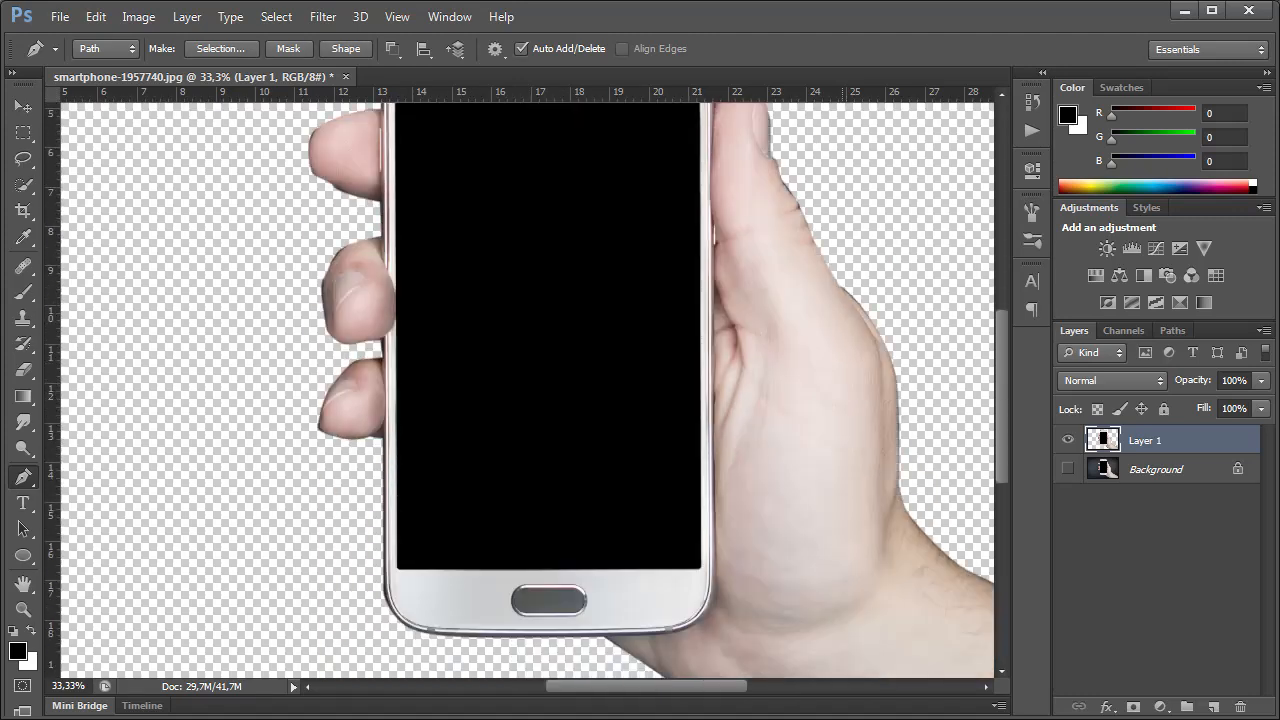
click(699, 521)
scroll(519, 389, up, 6)
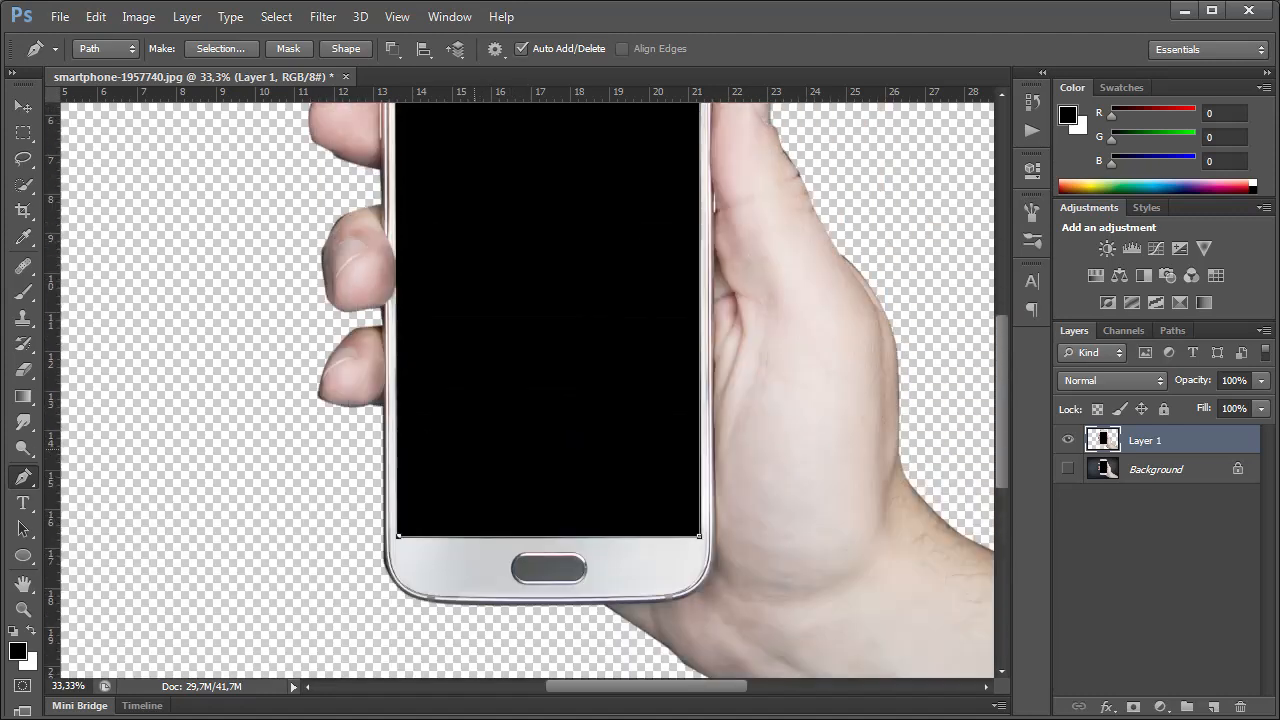
key(ctrl+0)
Step: Turn the screen path into a new selection with a 1-pixel feather and invert it so only the black display is selected
right_click(522, 259)
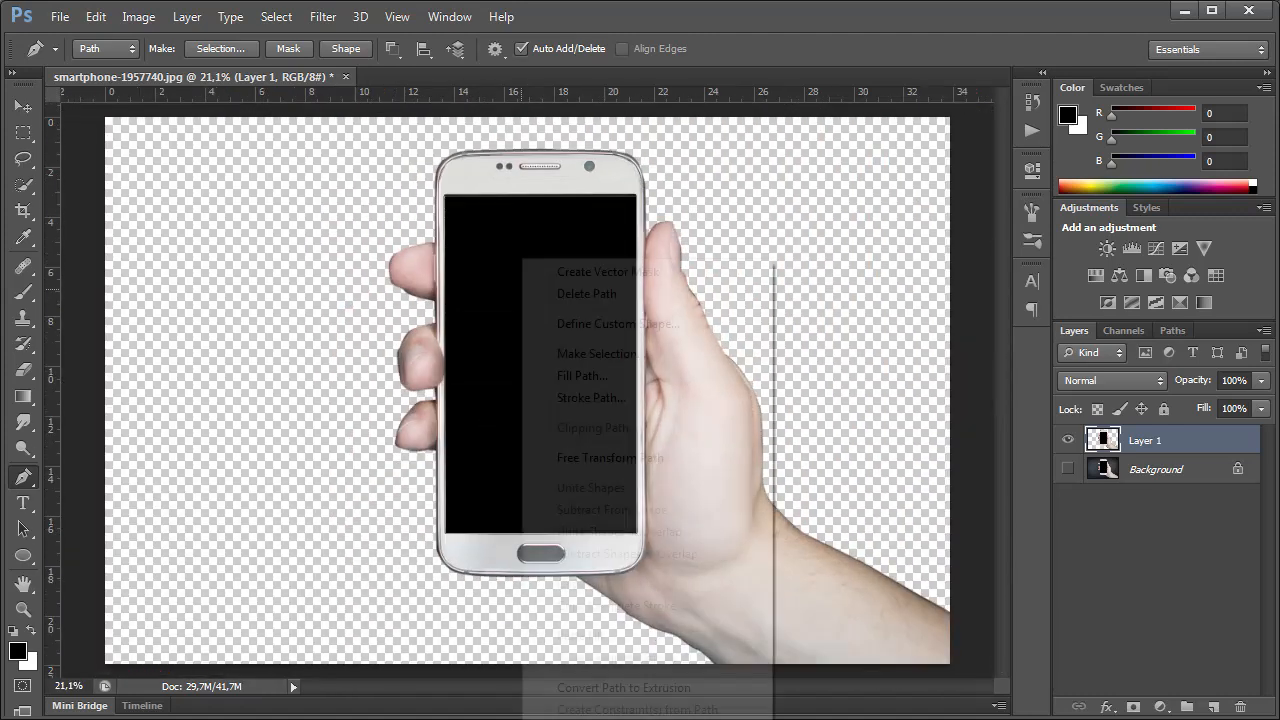
click(601, 353)
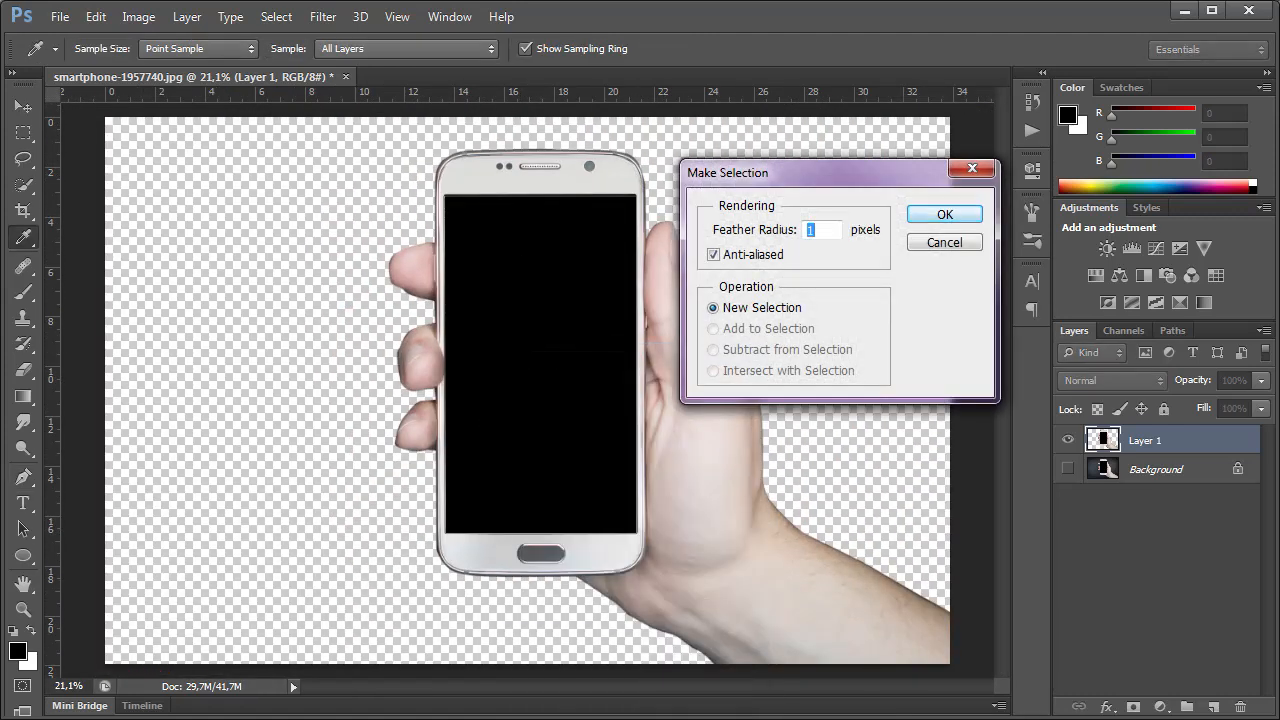
click(945, 214)
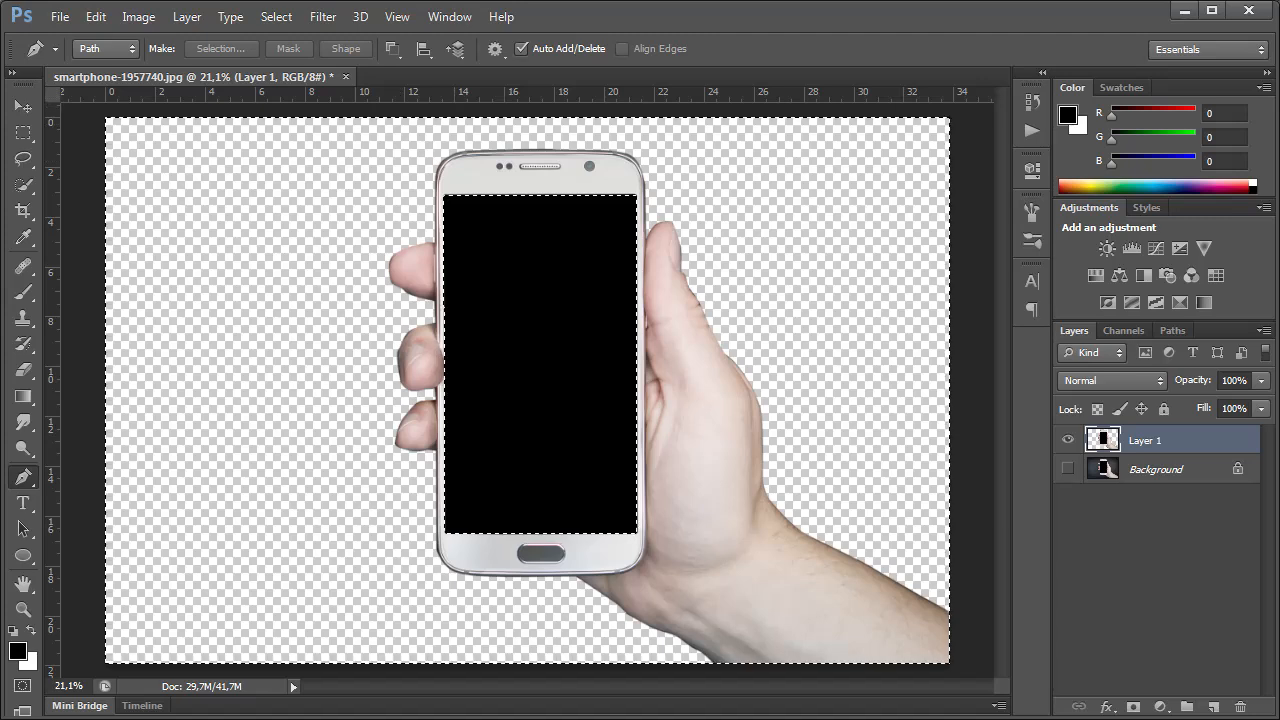
click(276, 16)
click(298, 97)
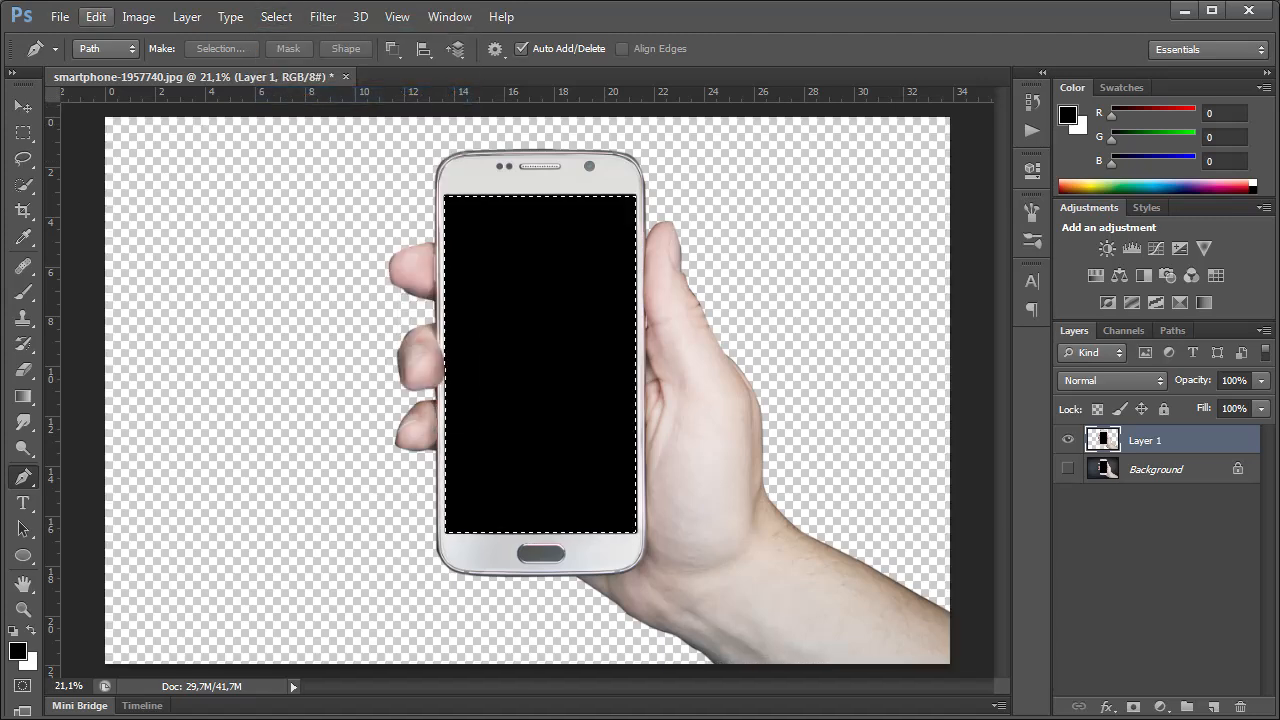
Step: Clear the black display area from Layer 1 and deselect
click(96, 16)
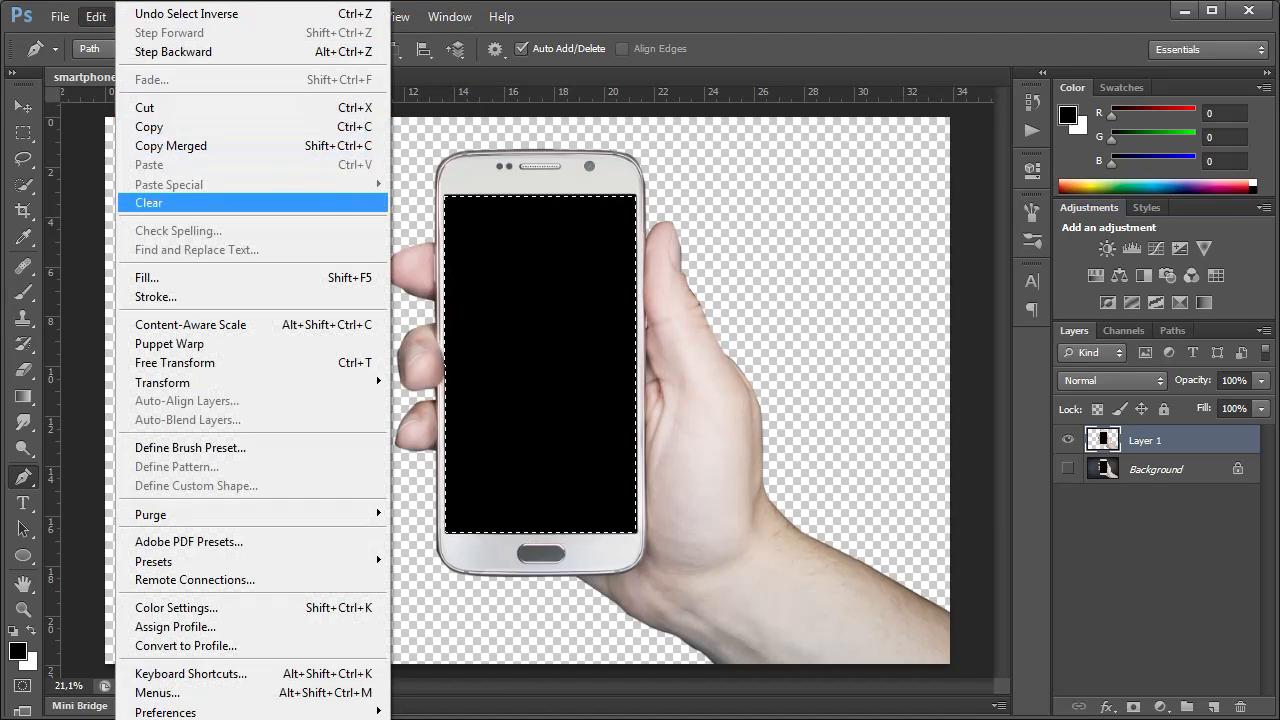
click(173, 201)
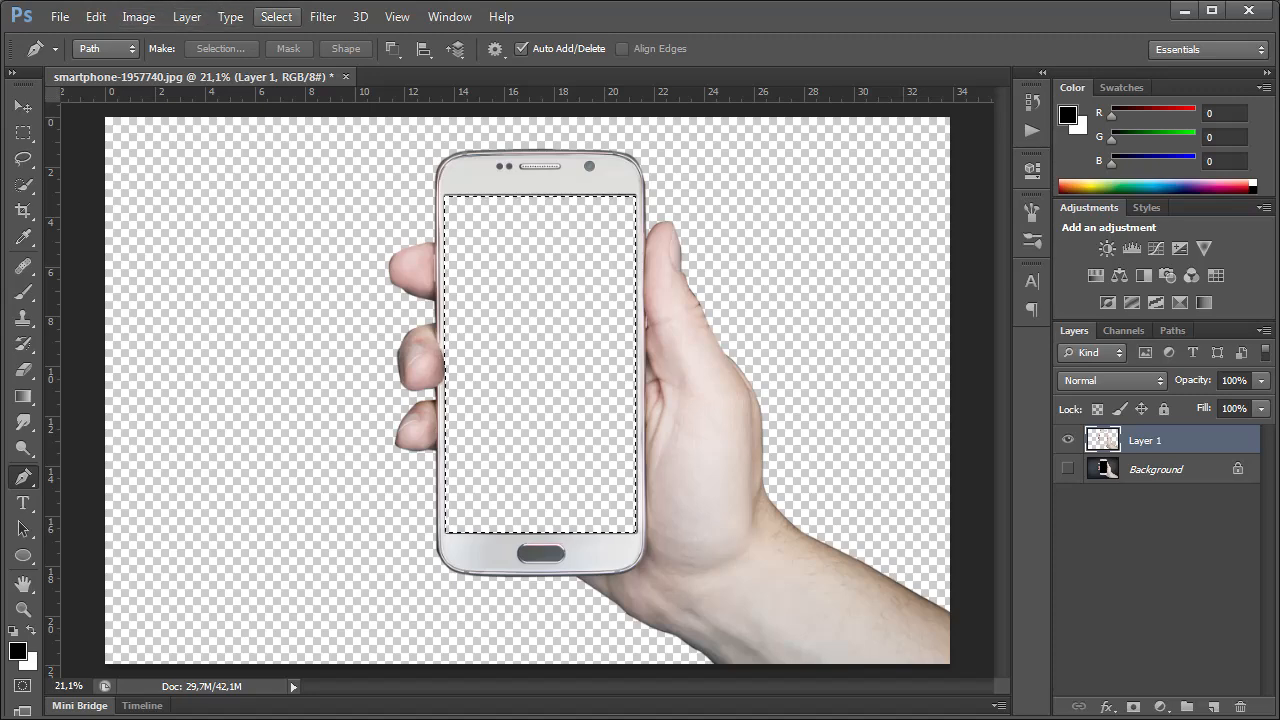
click(276, 16)
click(295, 57)
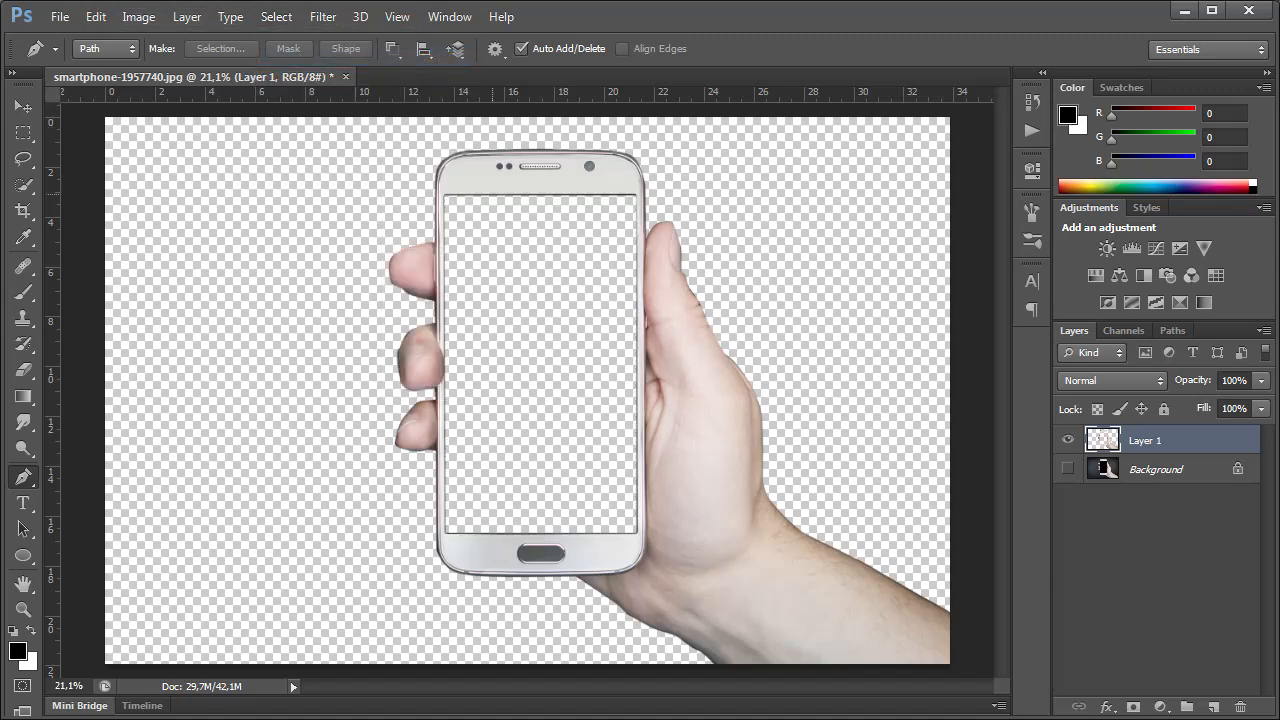
Step: Place the switzerland-1691925 photo into the document and enlarge it to about 69.43% so it covers the whole canvas
click(60, 16)
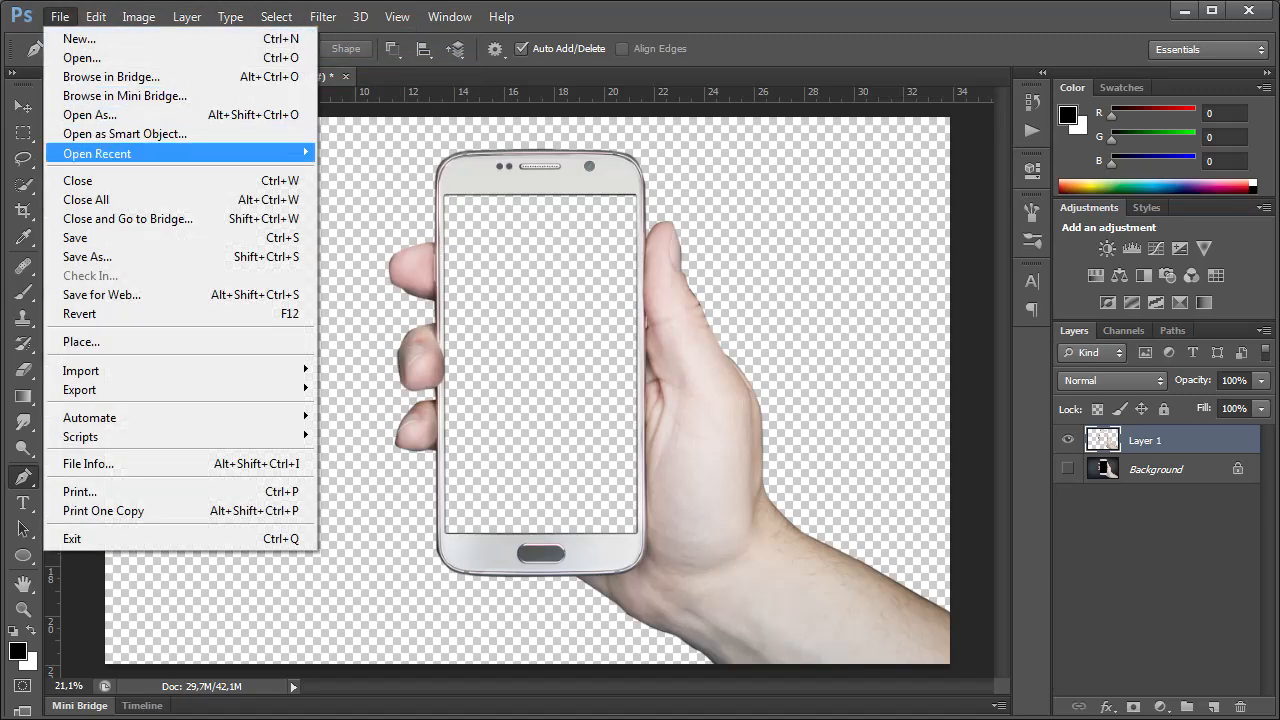
click(81, 341)
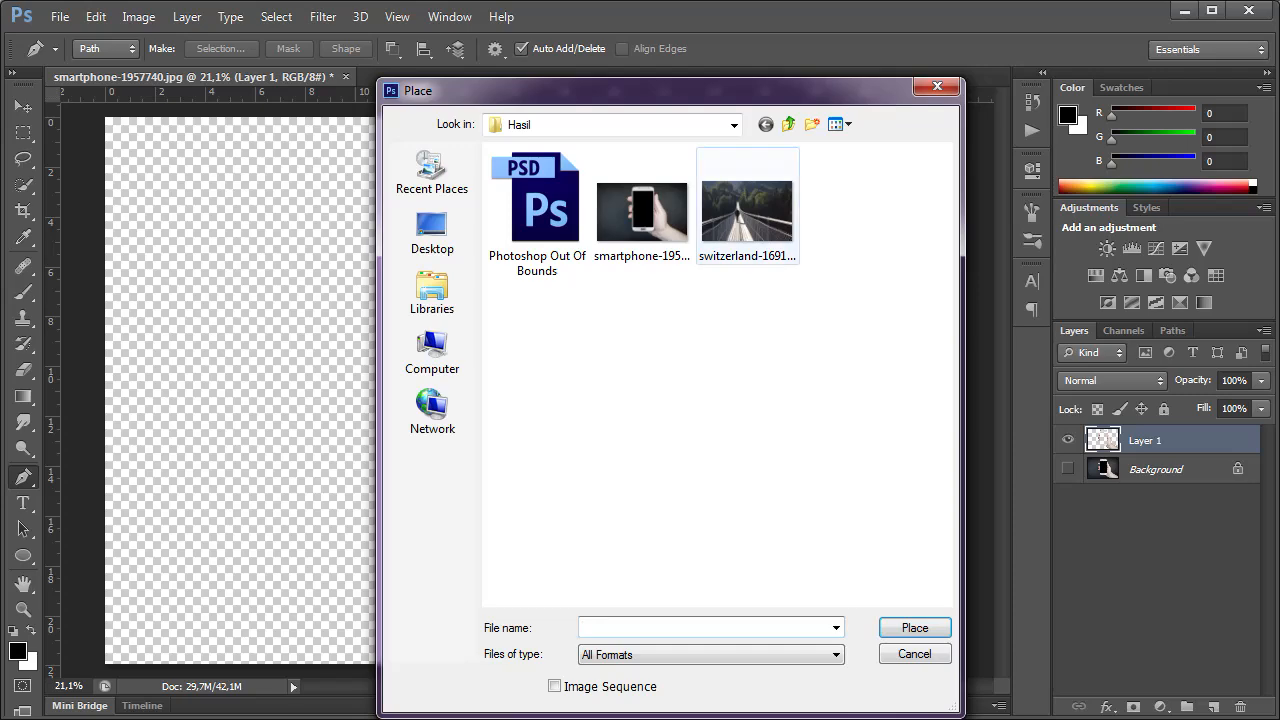
double_click(748, 206)
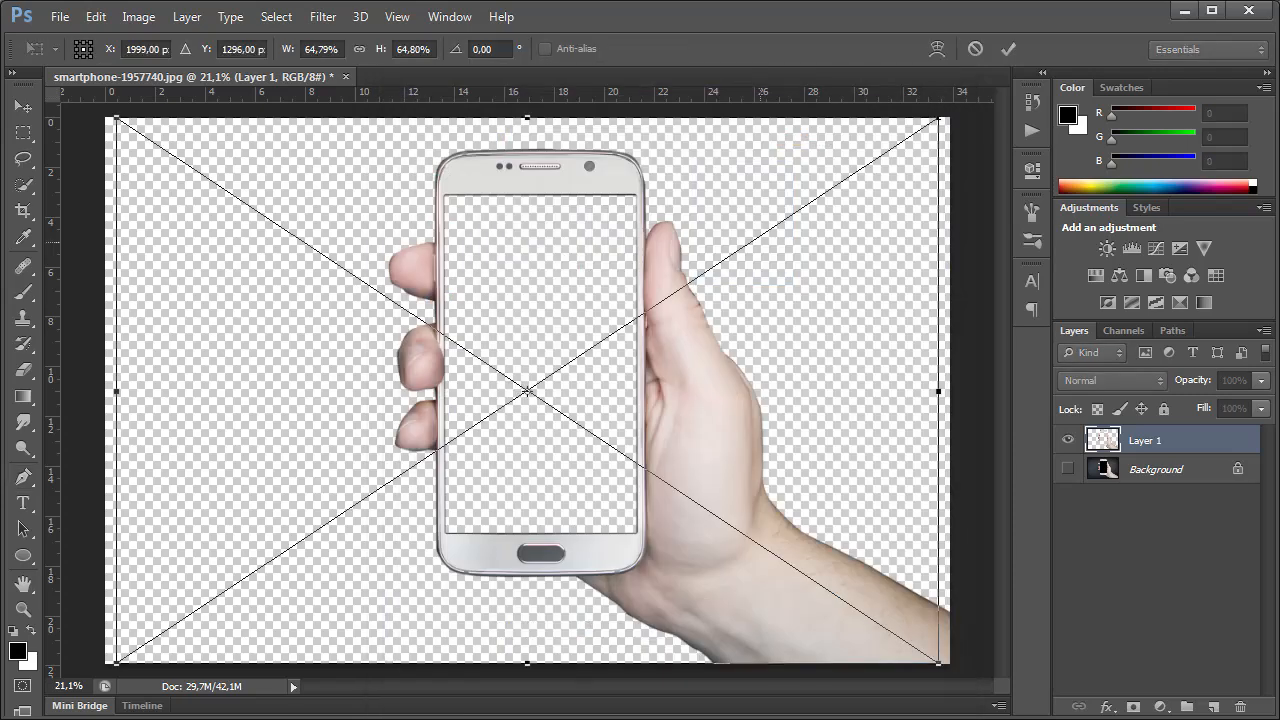
key(ctrl+minus)
key(ctrl+minus)
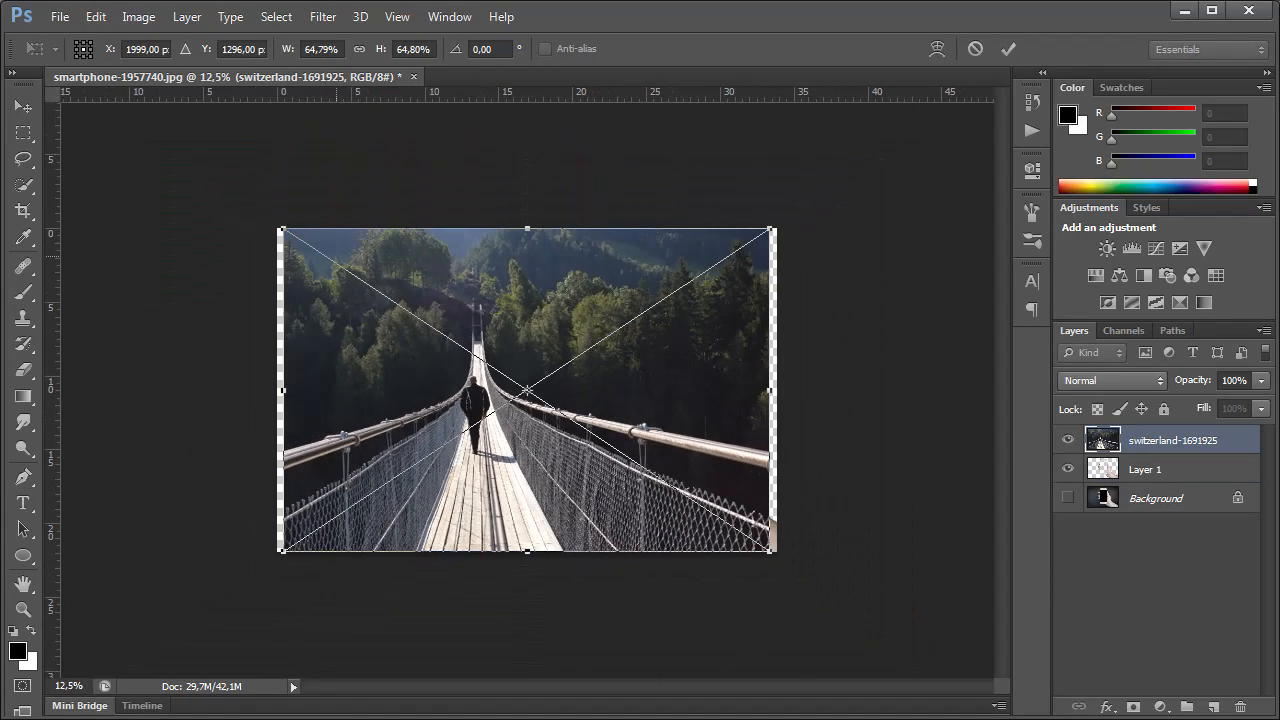
drag(772, 550, 777, 553)
key(Return)
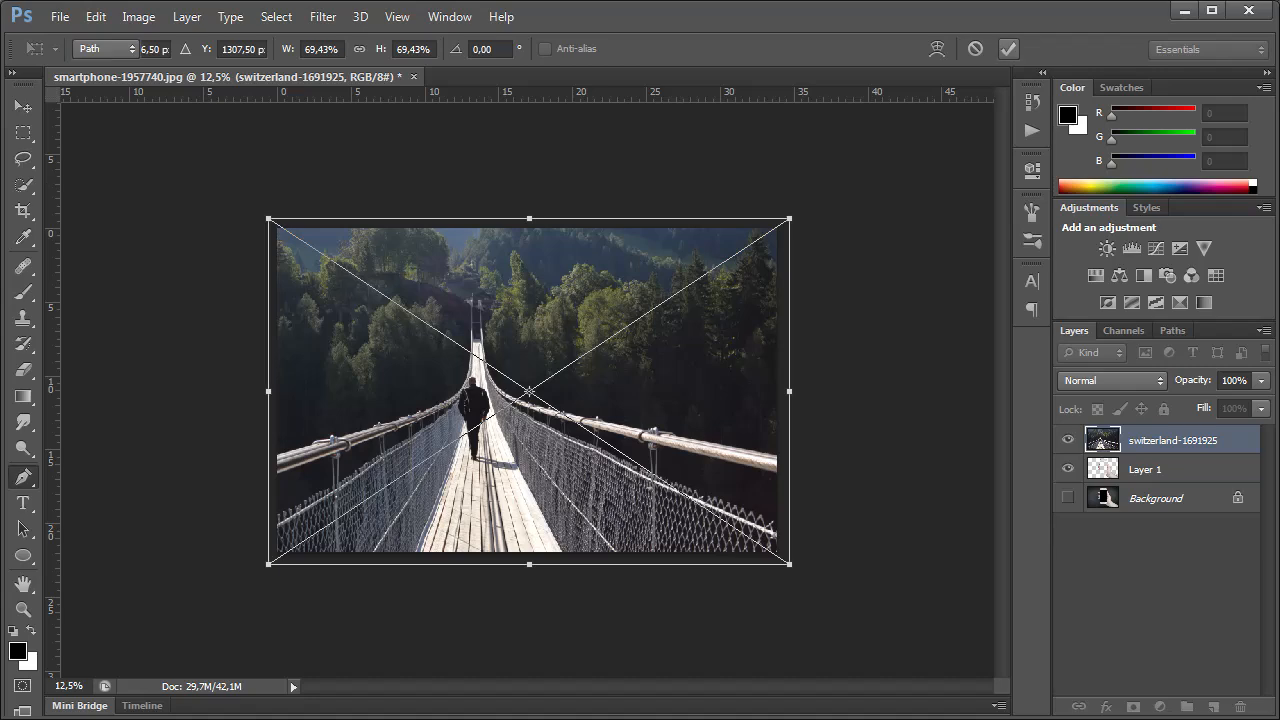
key(p)
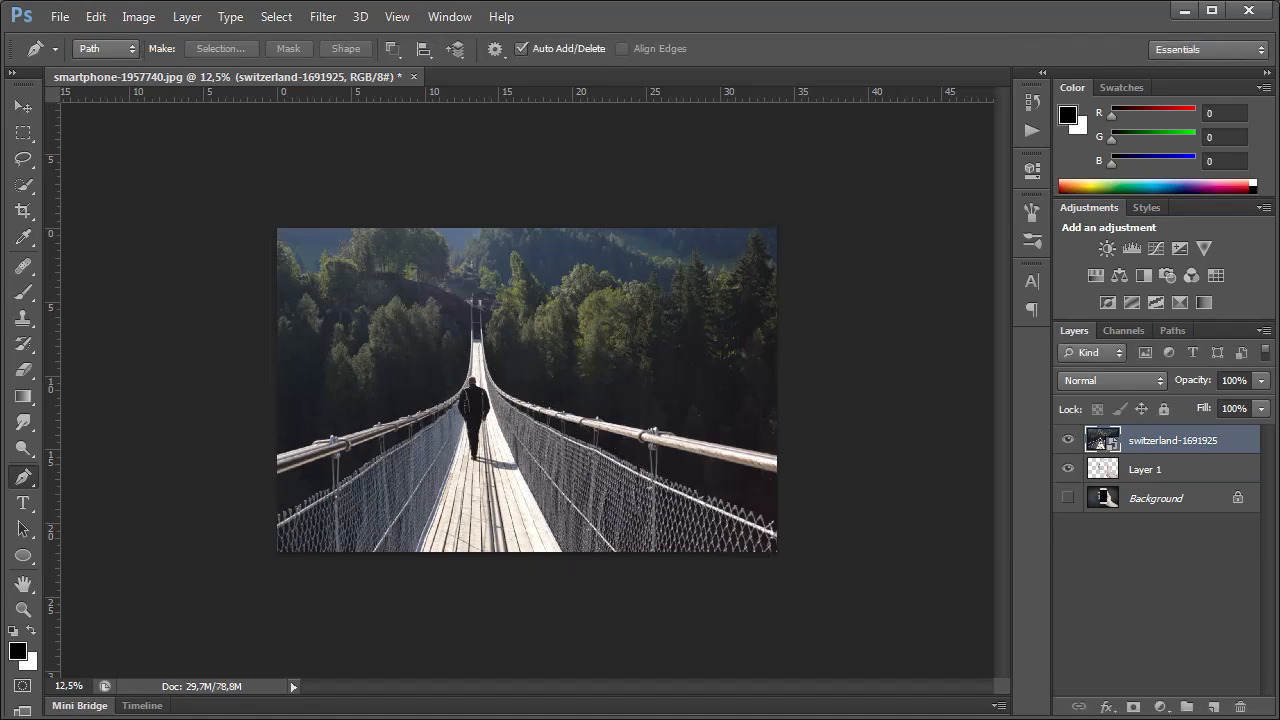
Step: Move Layer 1 above the bridge photo and shift it about 3.86 cm left and 2.10 cm down, framing the walking man
drag(1145, 469, 1145, 440)
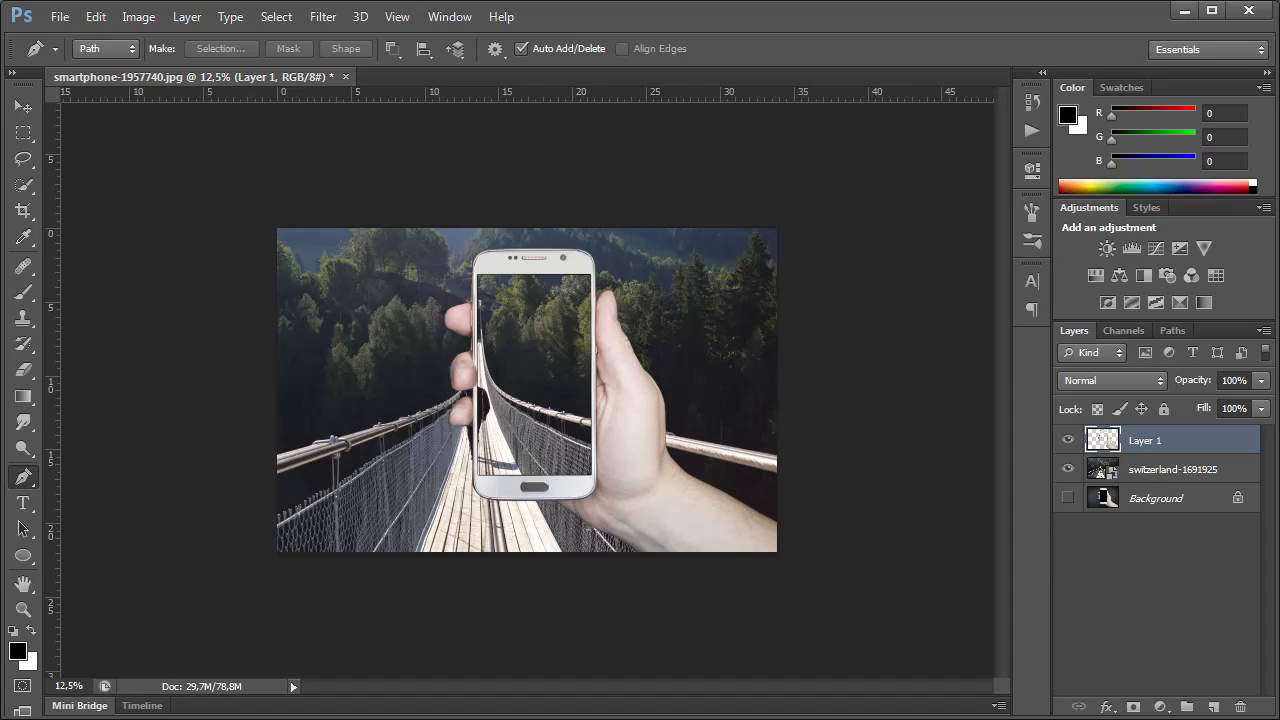
click(95, 17)
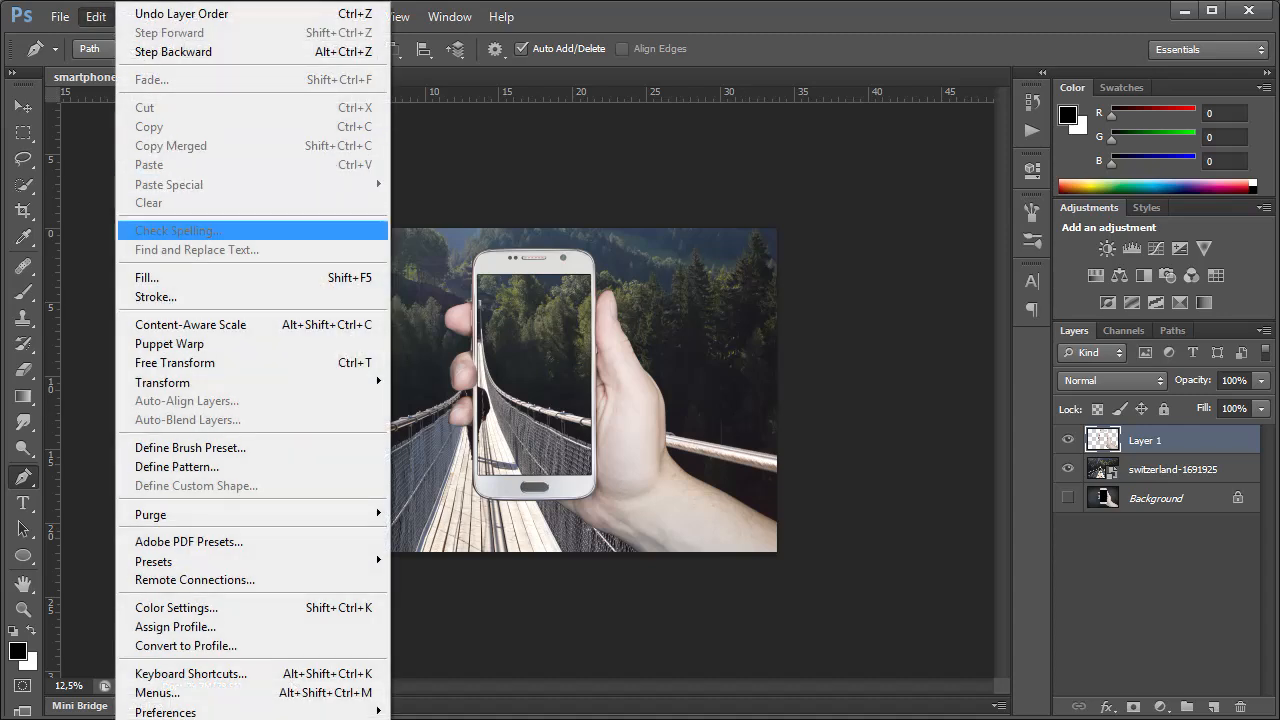
click(175, 362)
drag(588, 370, 554, 430)
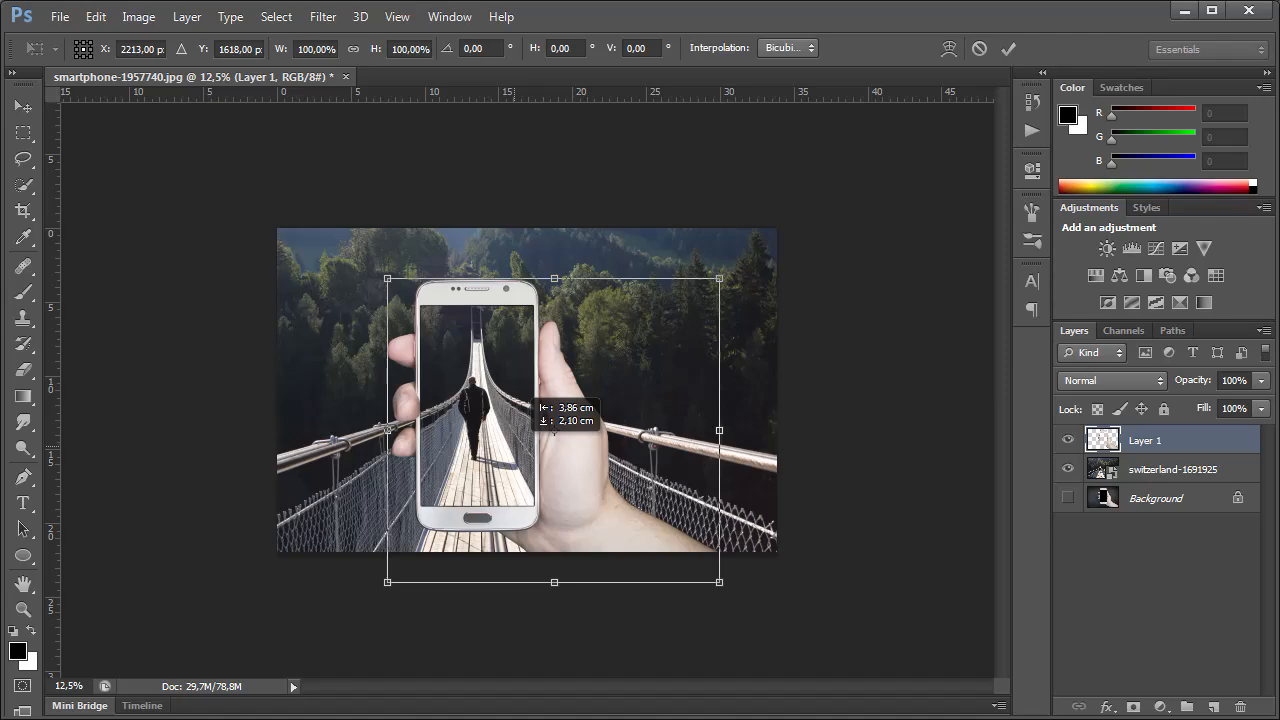
click(1009, 49)
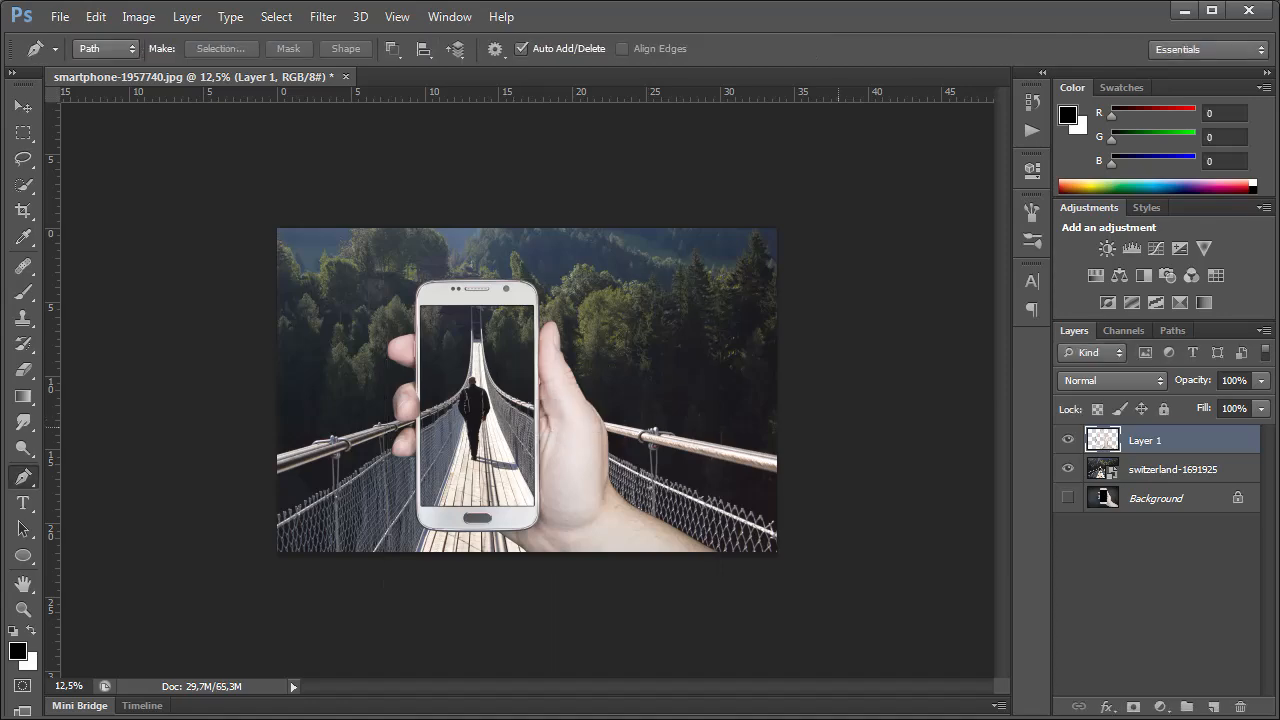
key(ctrl+0)
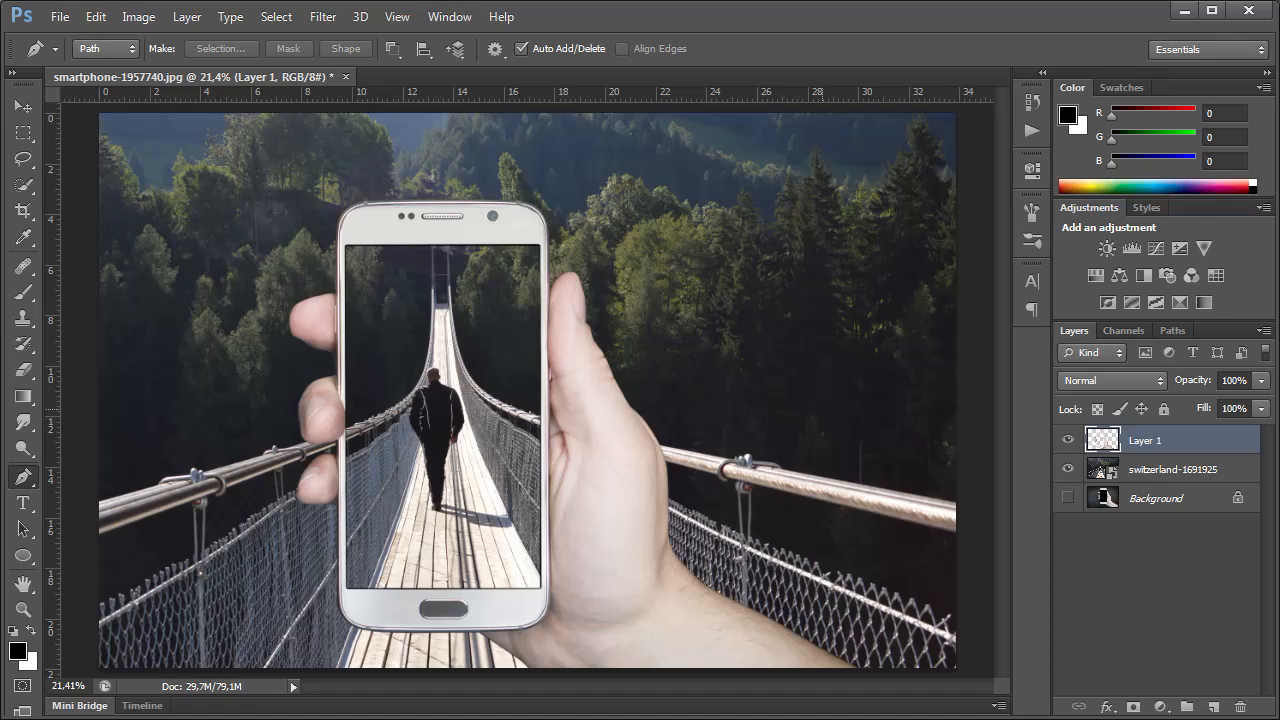
Step: Duplicate Layer 1 and rename the copy Phone Top
right_click(1129, 441)
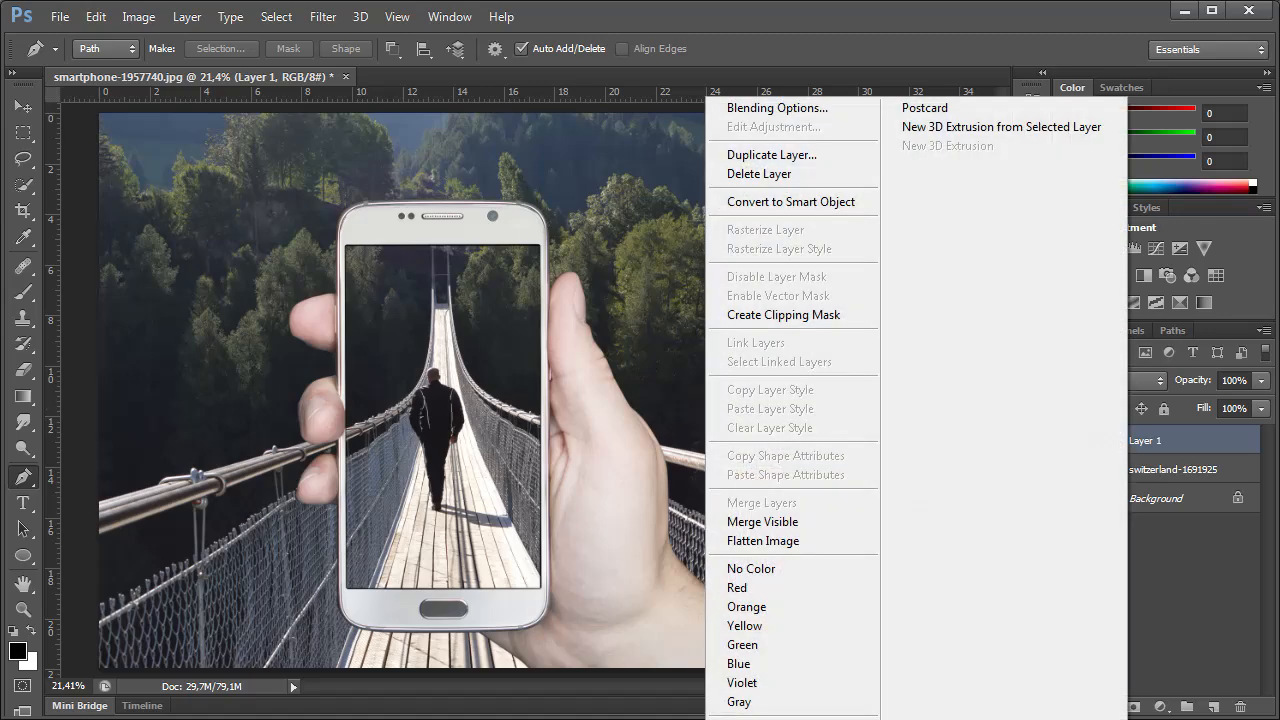
click(771, 155)
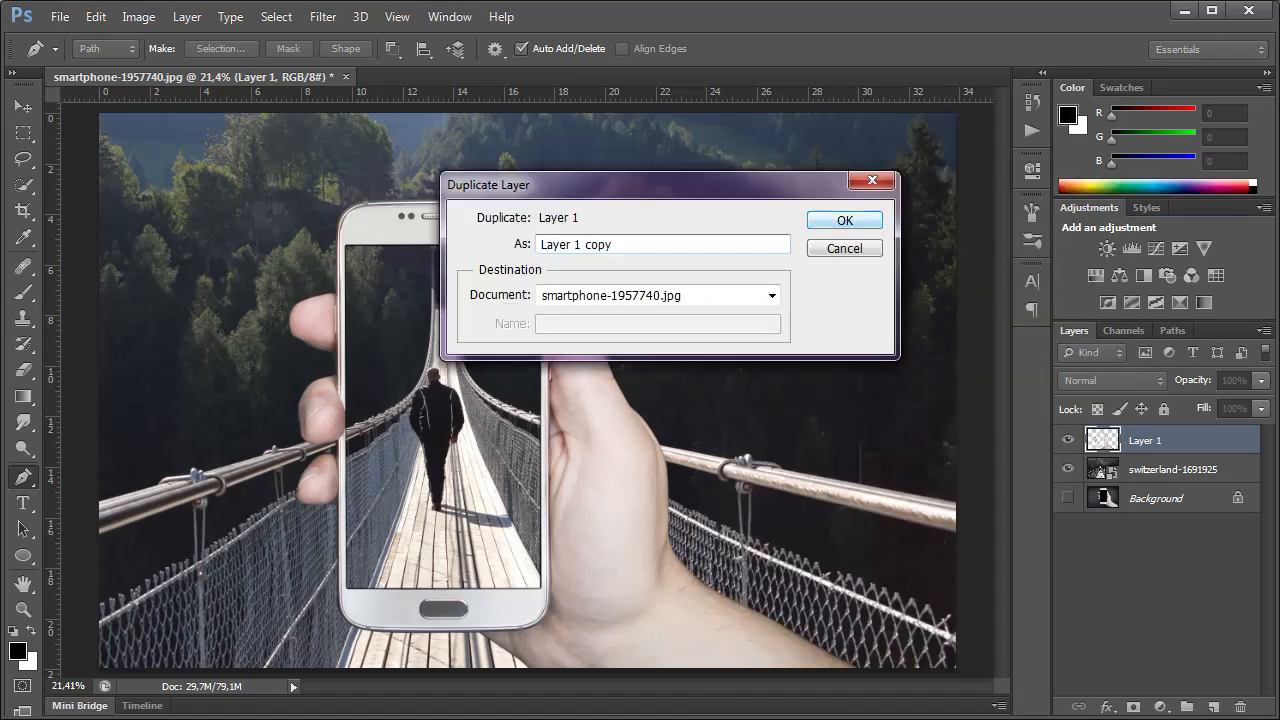
click(845, 220)
double_click(1160, 441)
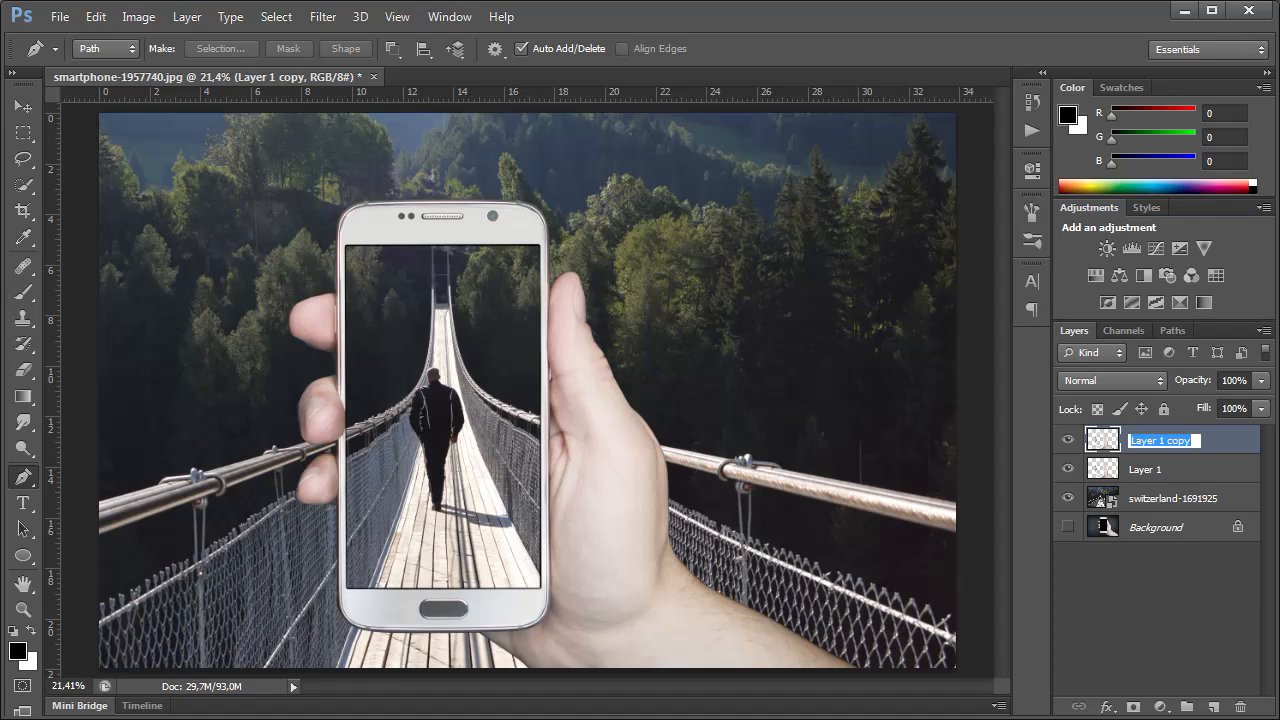
text(Phone Top)
key(Return)
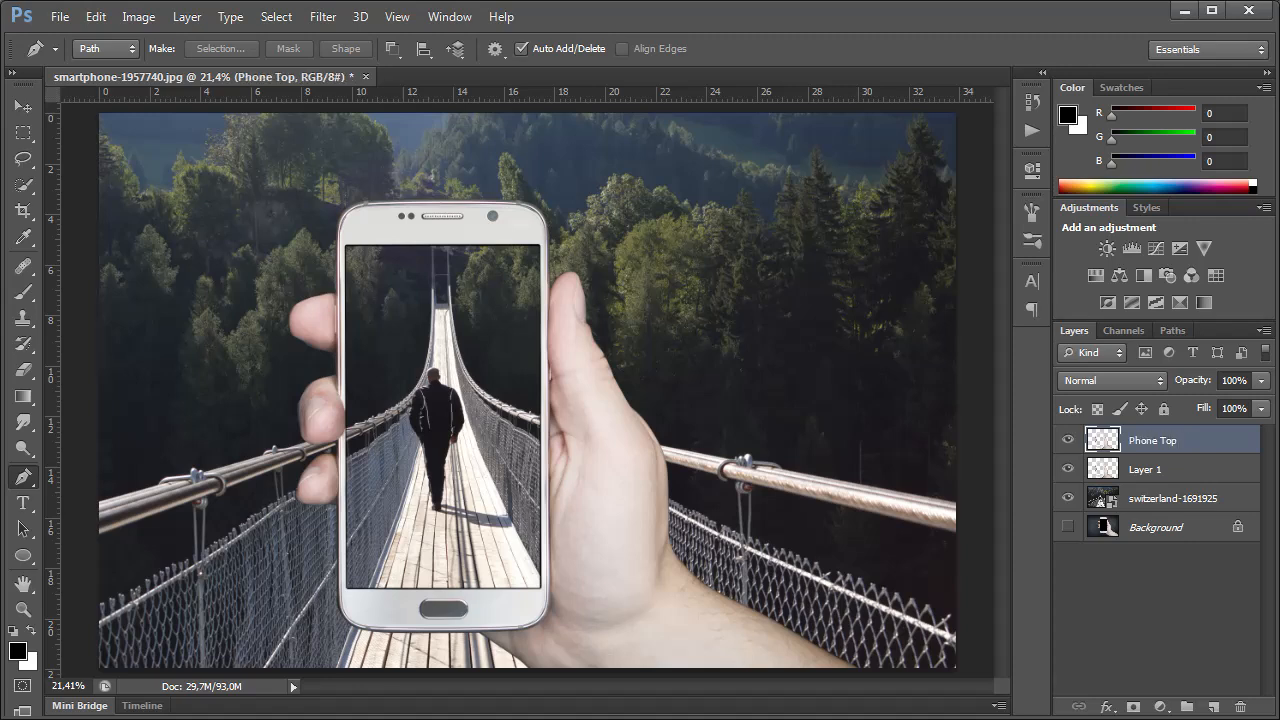
Step: Rename Layer 1 as Phone Bottom and hide the Phone Top layer
double_click(1146, 470)
text(Phone B)
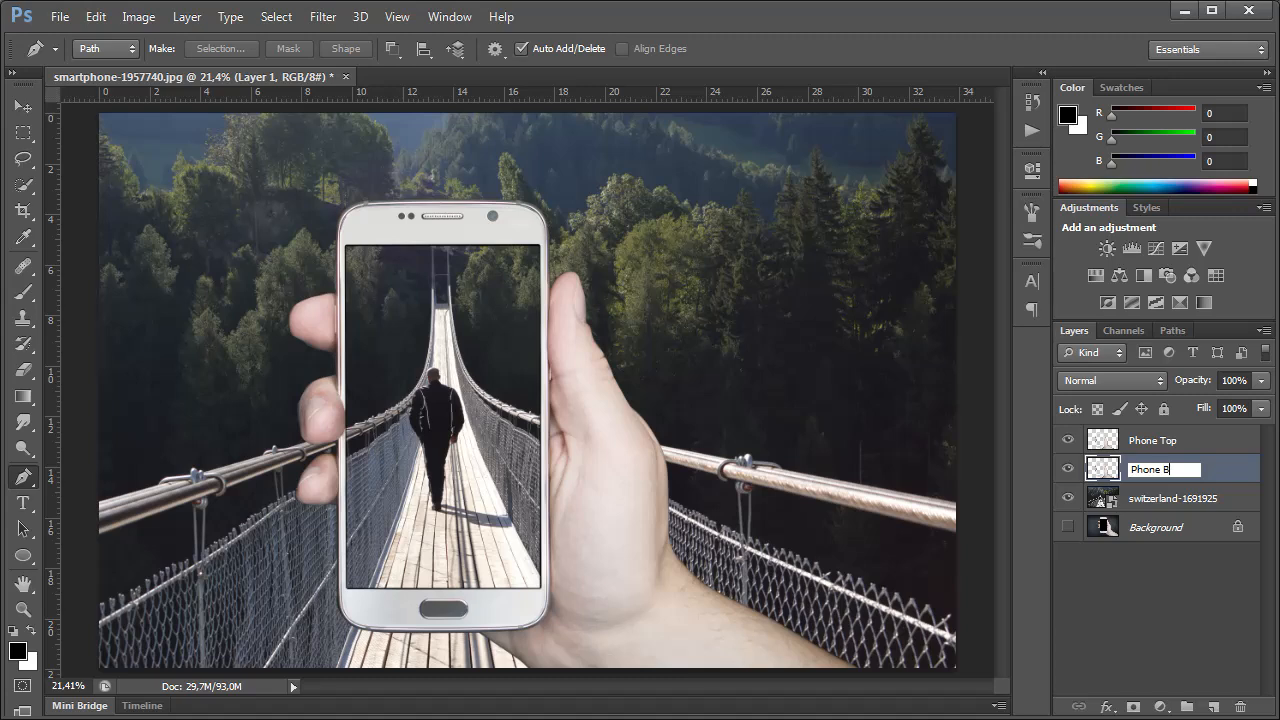
text(ottom)
key(Return)
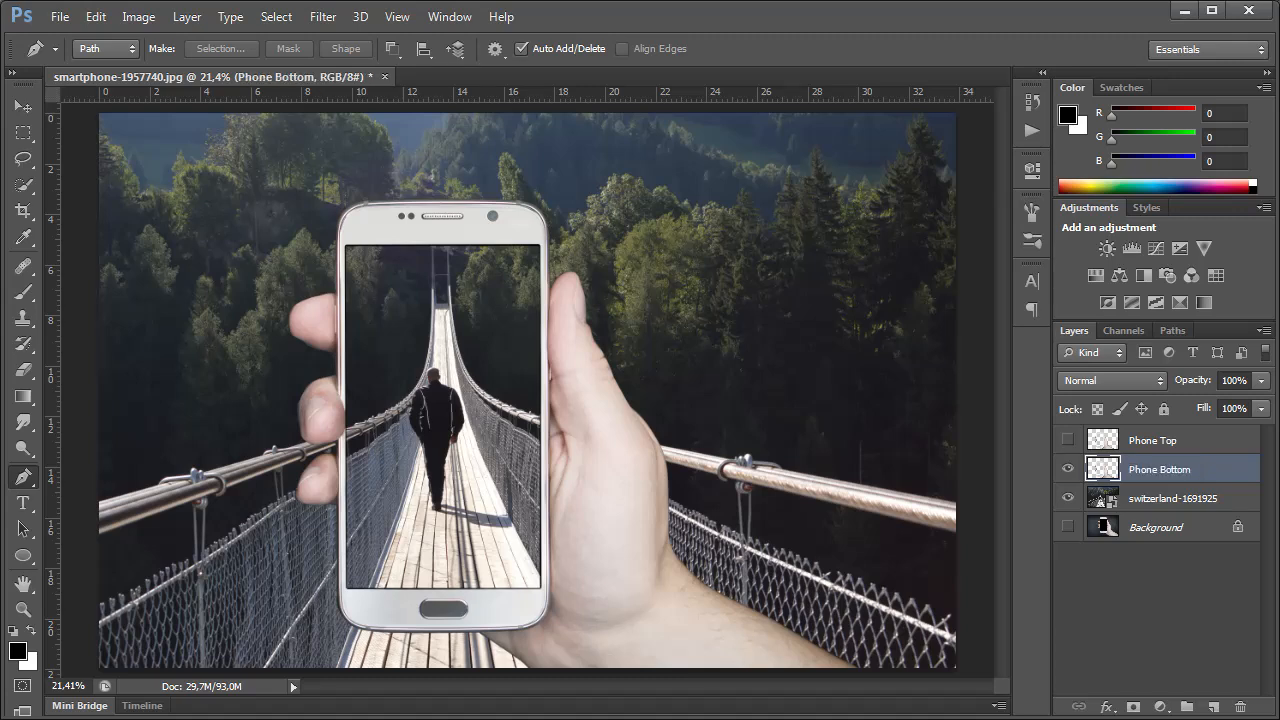
Step: Lower the Phone Bottom layer's opacity to 44% and add a layer mask that reveals all
click(1261, 380)
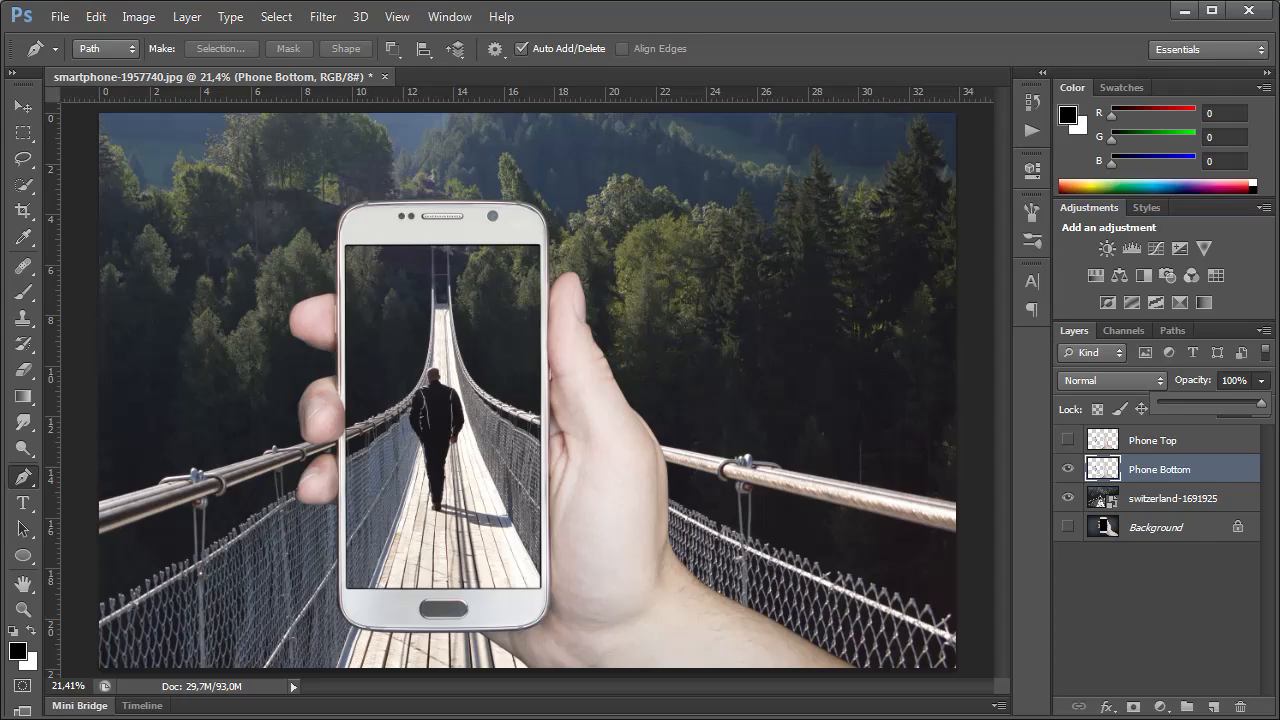
drag(1261, 403, 1204, 403)
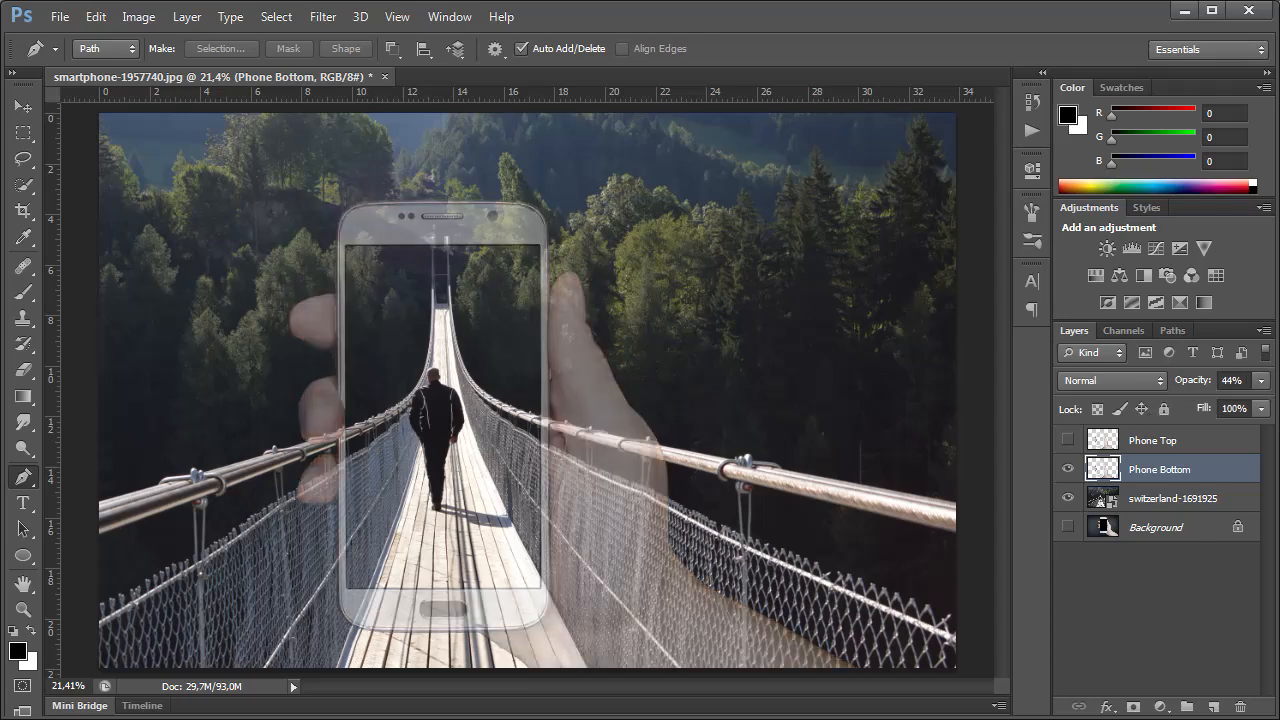
click(187, 17)
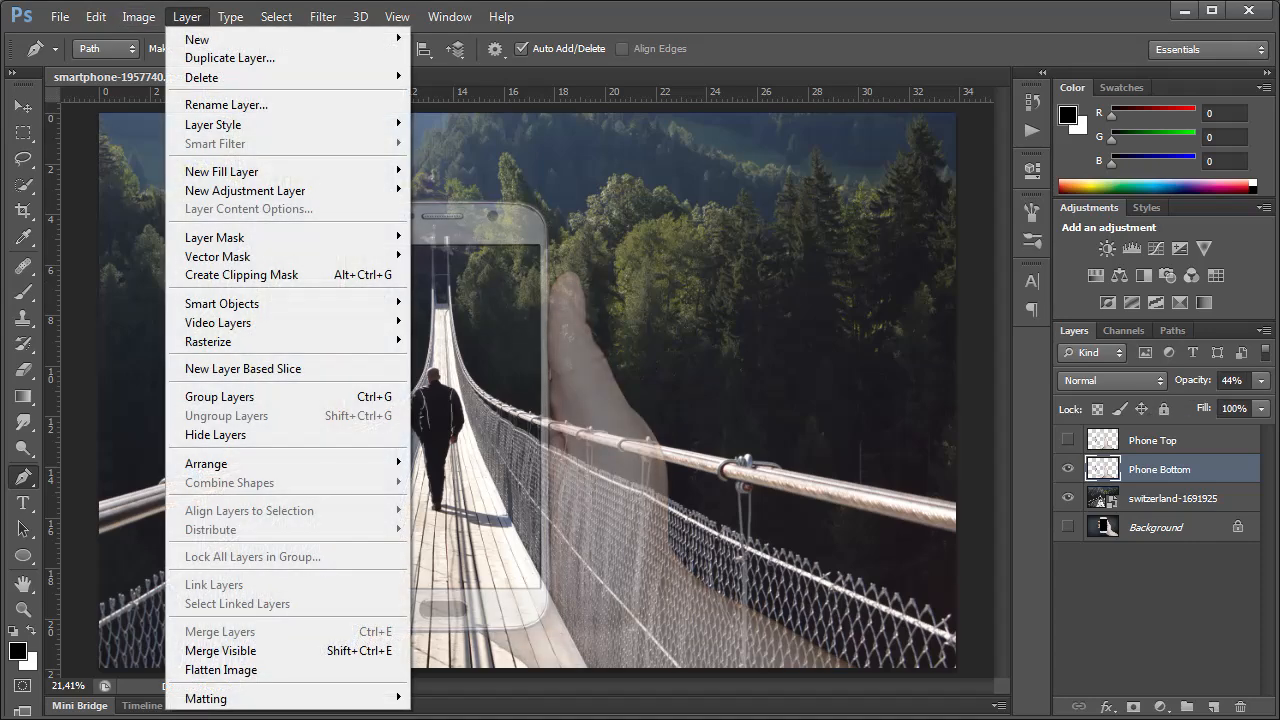
mouse_move(250, 237)
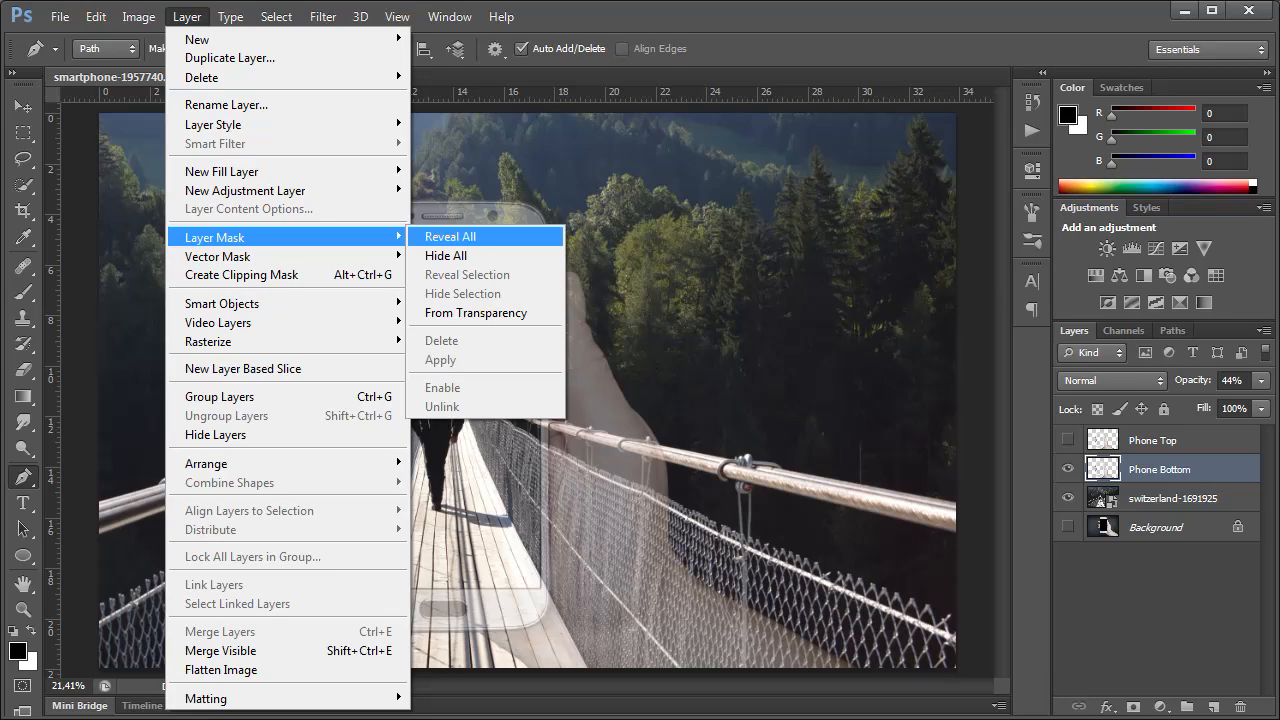
click(440, 236)
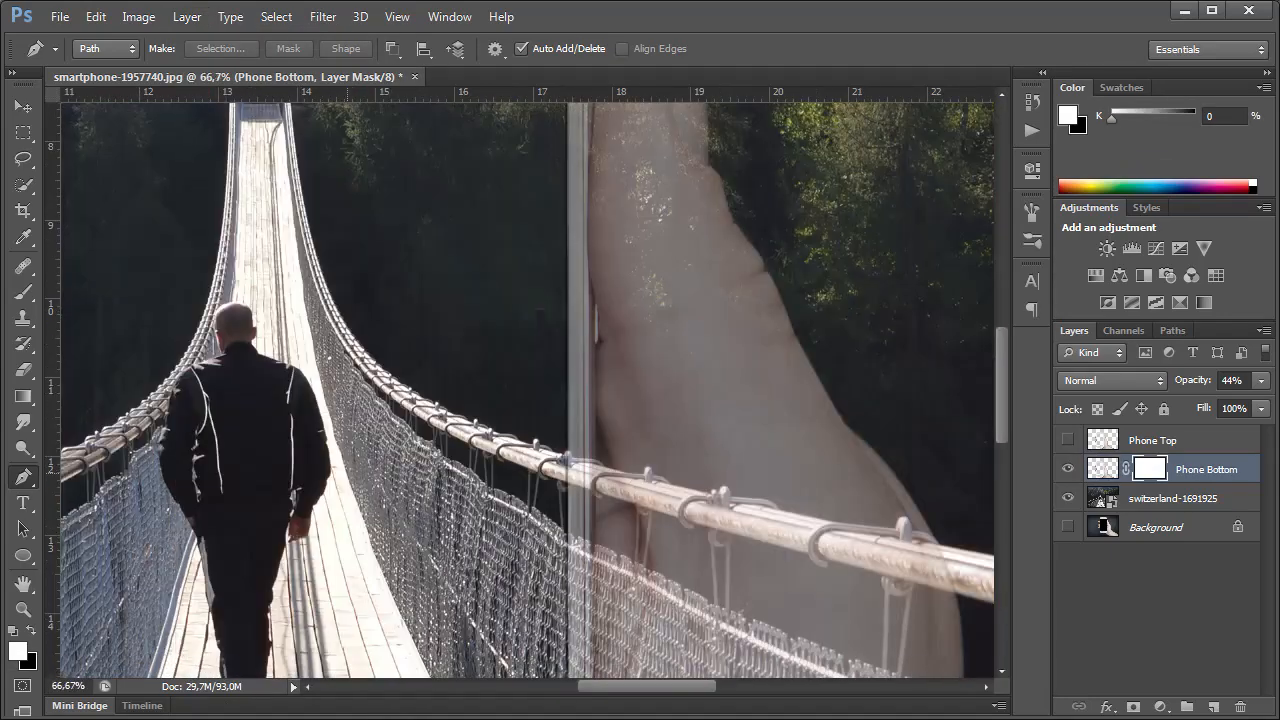
Step: Trace a closed Pen path around the bridge's wooden deck, from just above the phone's lower bezel to below the canvas edge
scroll(527, 380, down, 10)
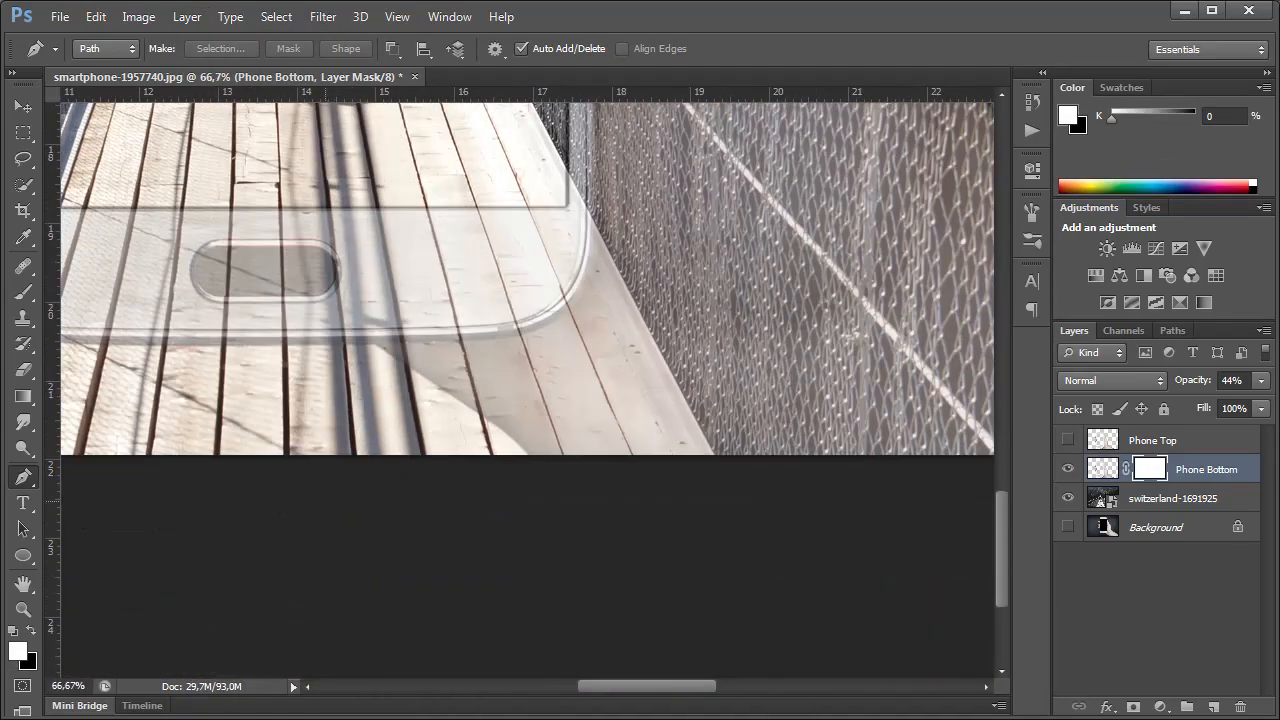
drag(325, 501, 585, 490)
click(222, 357)
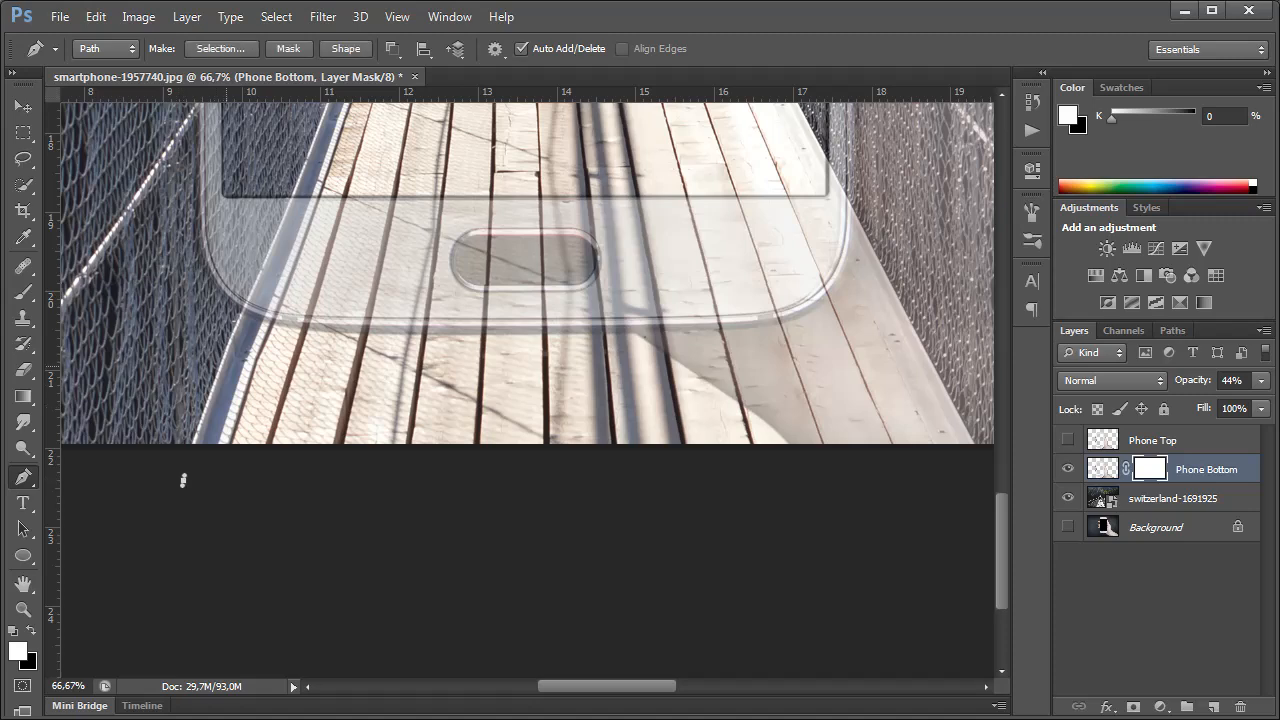
click(183, 478)
click(312, 146)
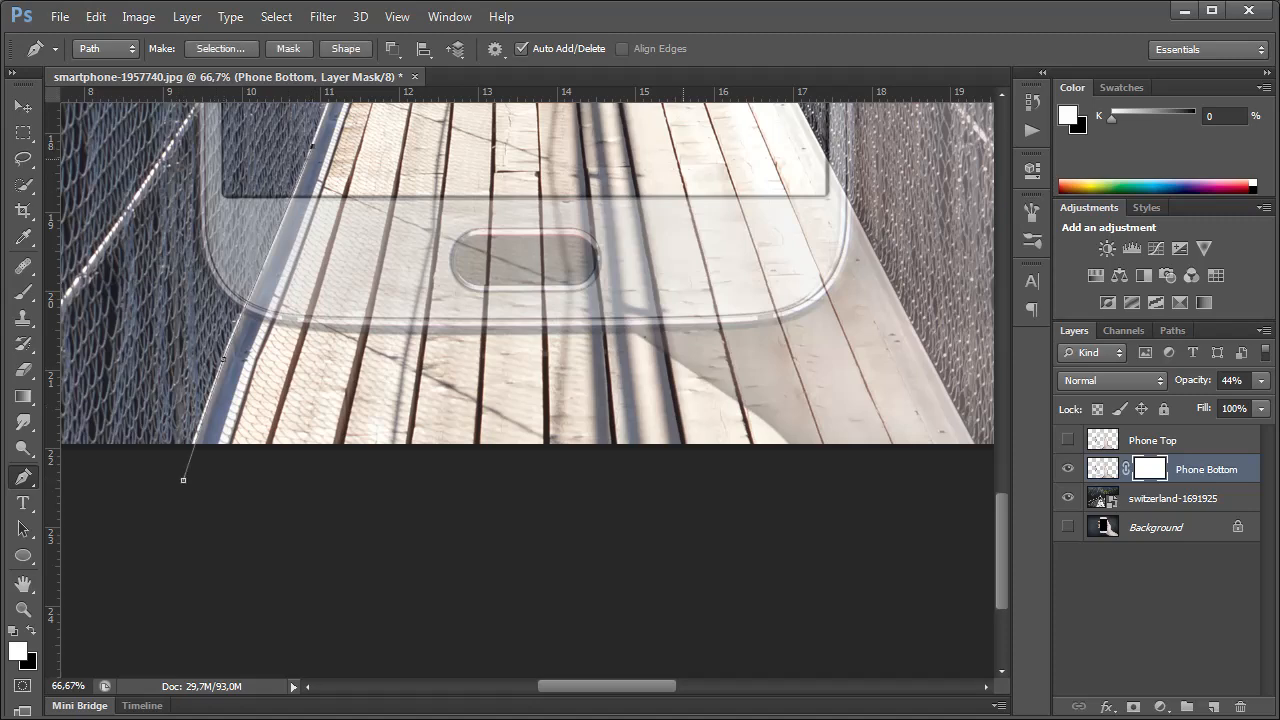
drag(696, 144, 818, 140)
drag(929, 415, 884, 379)
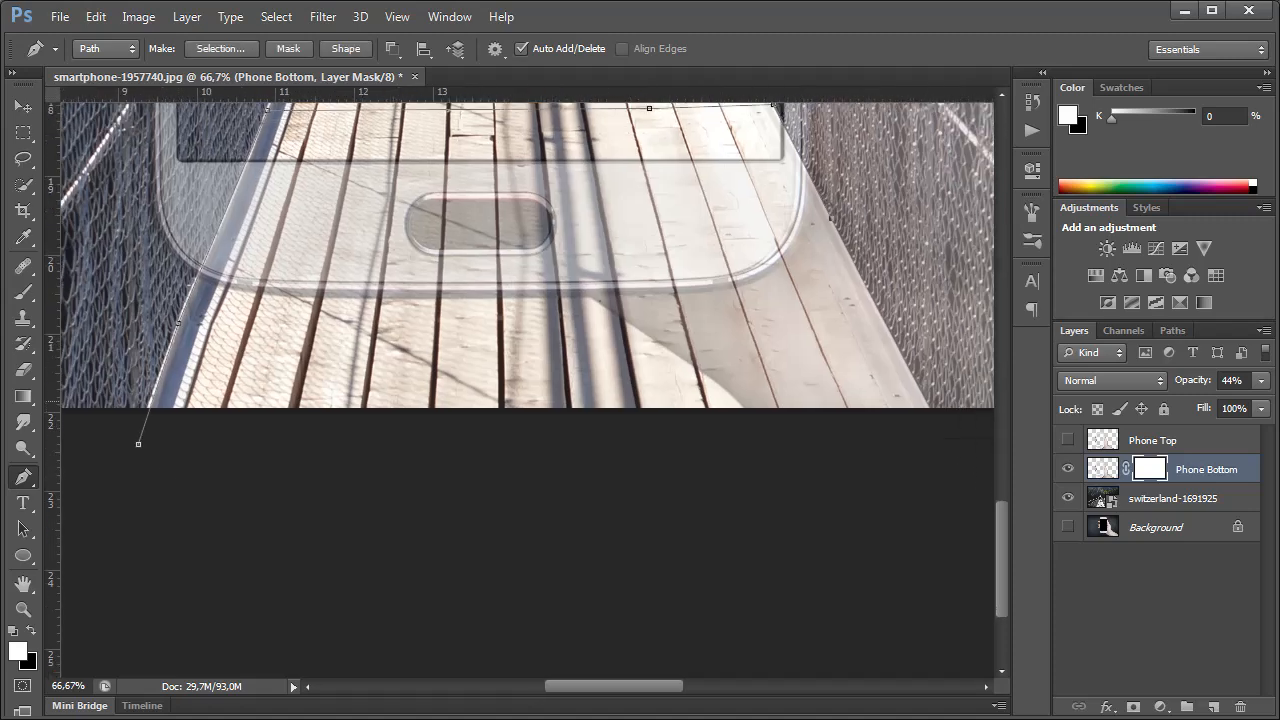
click(944, 437)
click(138, 443)
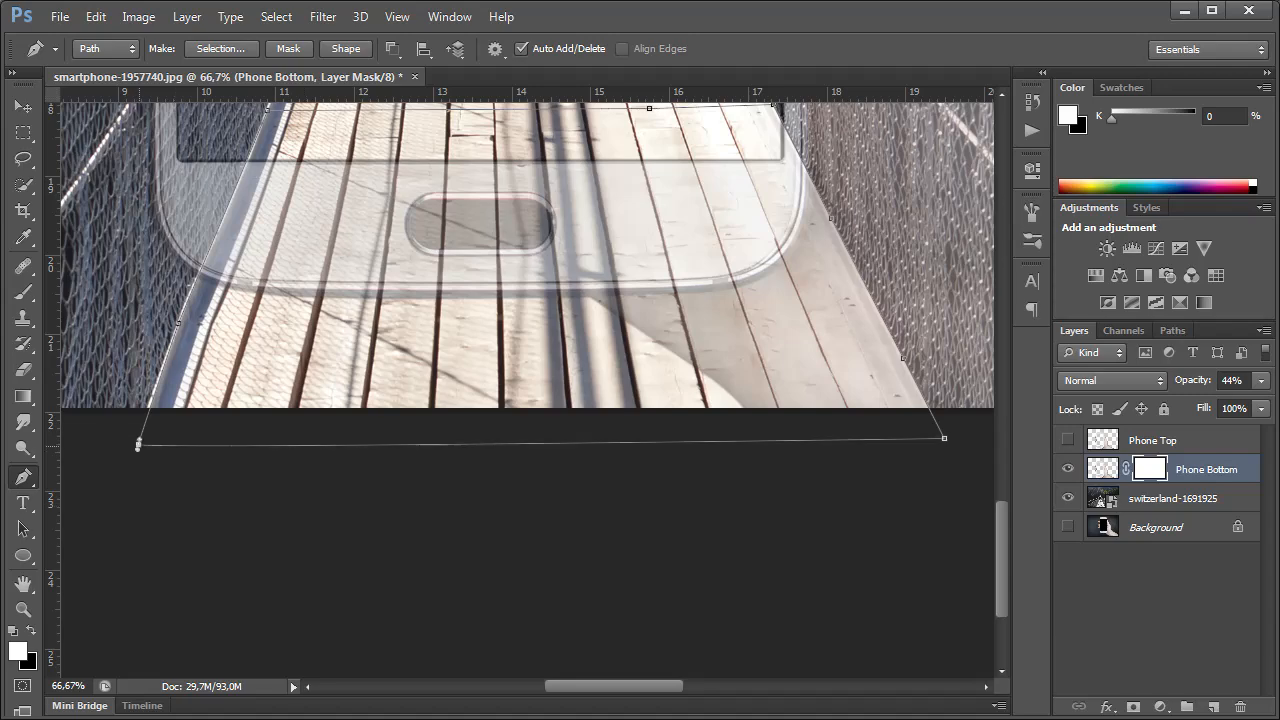
key(ctrl+0)
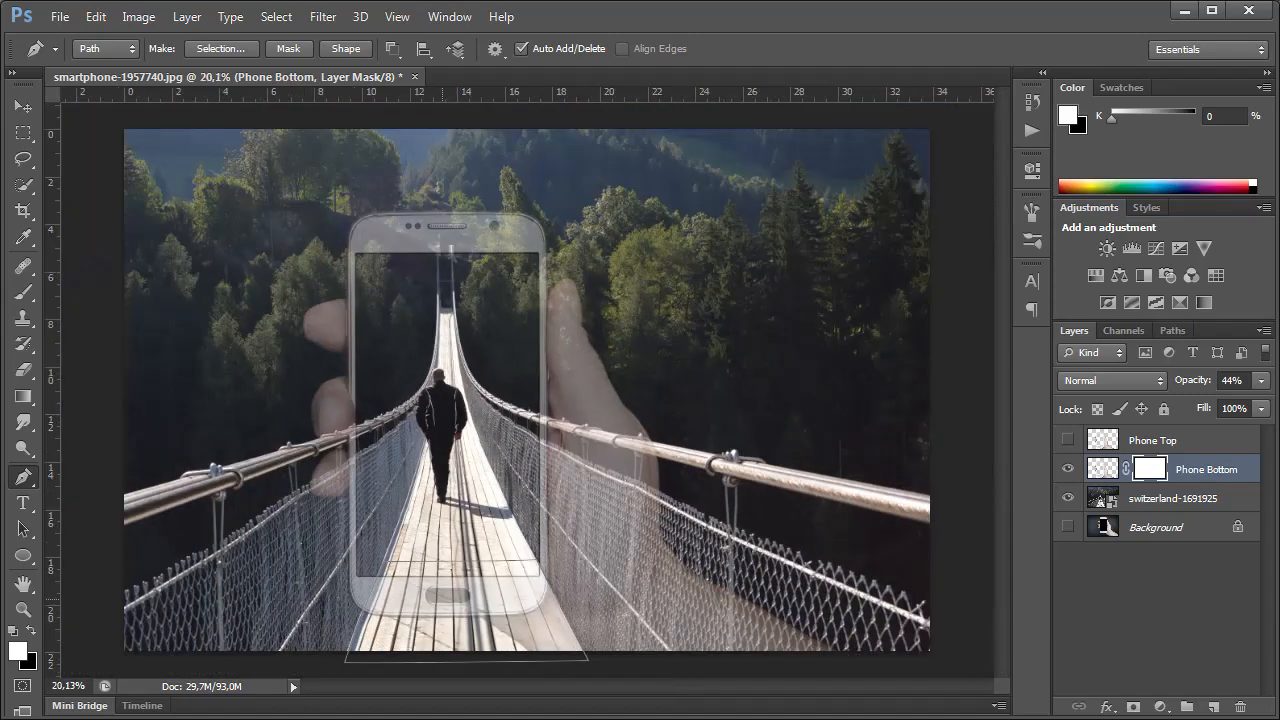
Step: Turn the deck path into a new anti-aliased selection with a 1-pixel feather and invert it so only the lower deck is selected
right_click(442, 133)
click(520, 226)
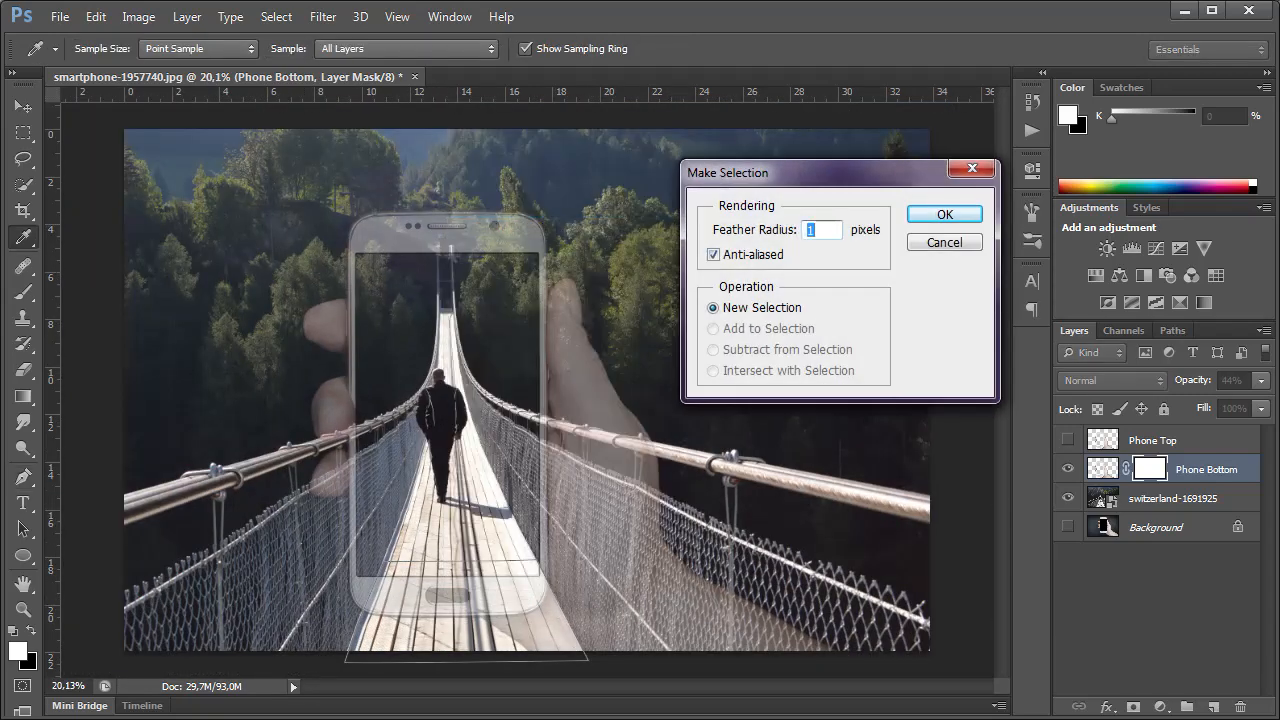
click(945, 214)
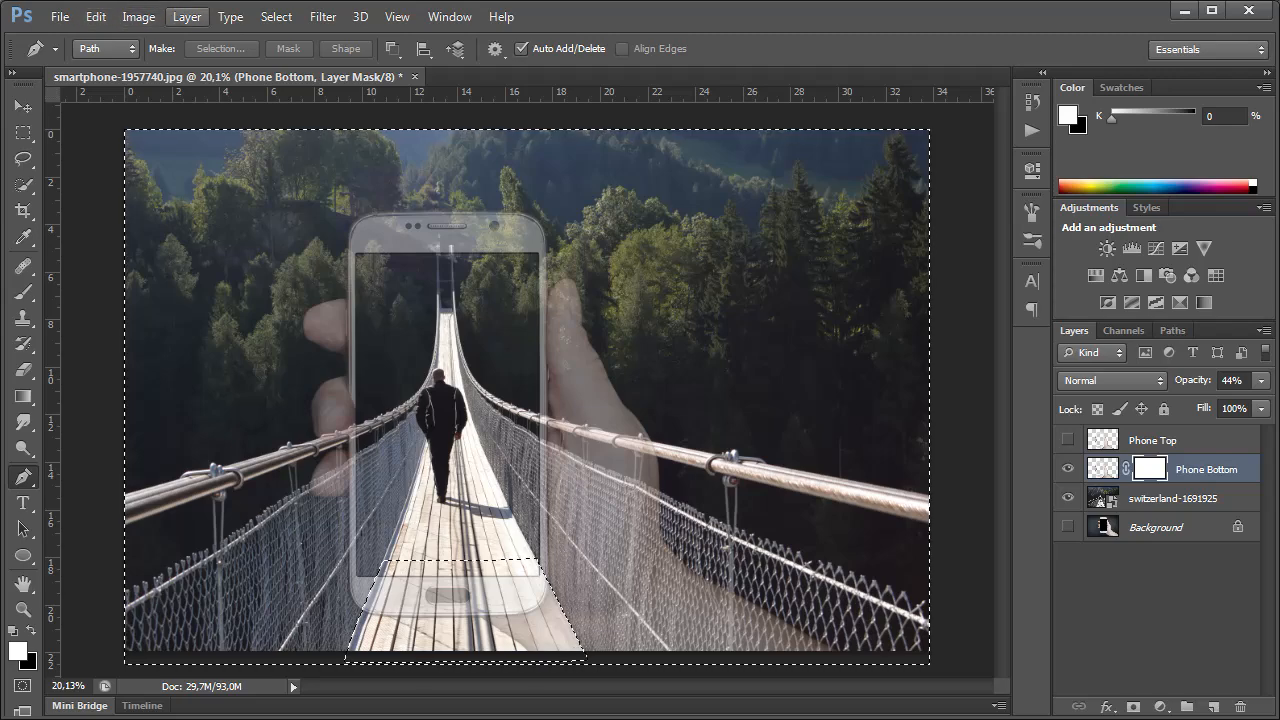
click(276, 16)
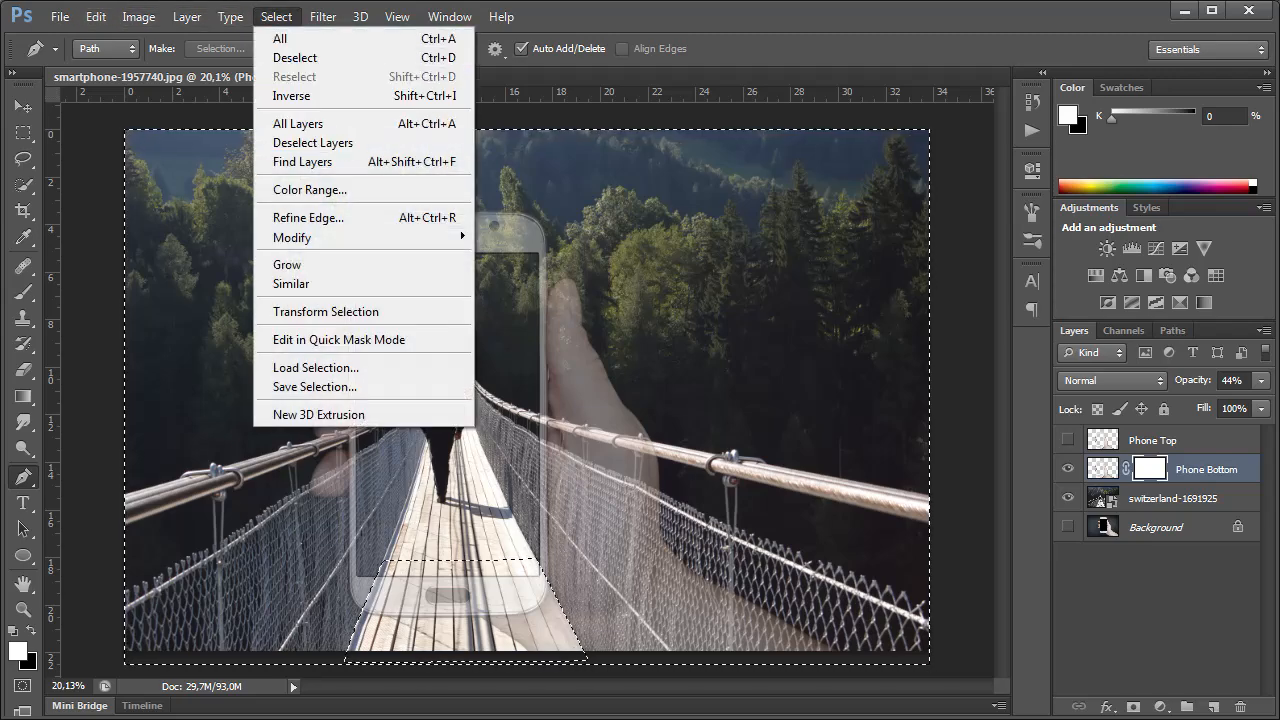
click(291, 95)
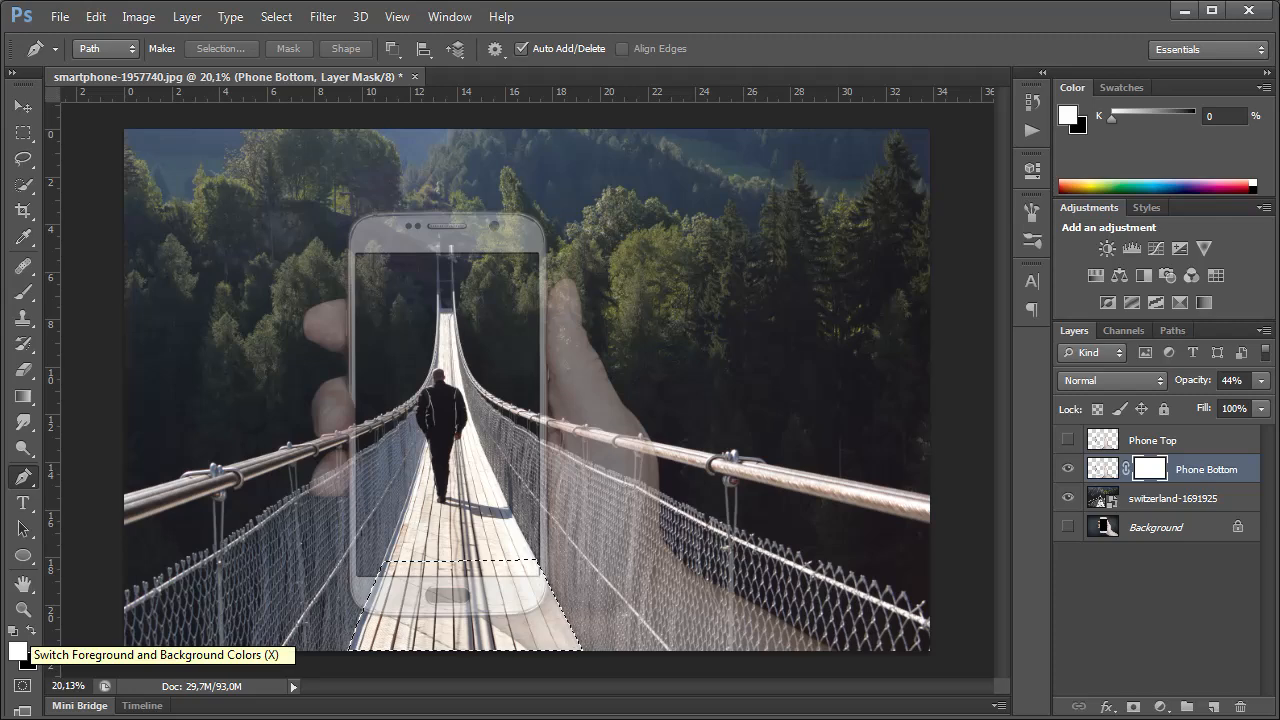
Step: Paint the selected deck area black on the Phone Bottom mask with a hard 277 px brush and clear the selection
click(31, 630)
click(23, 292)
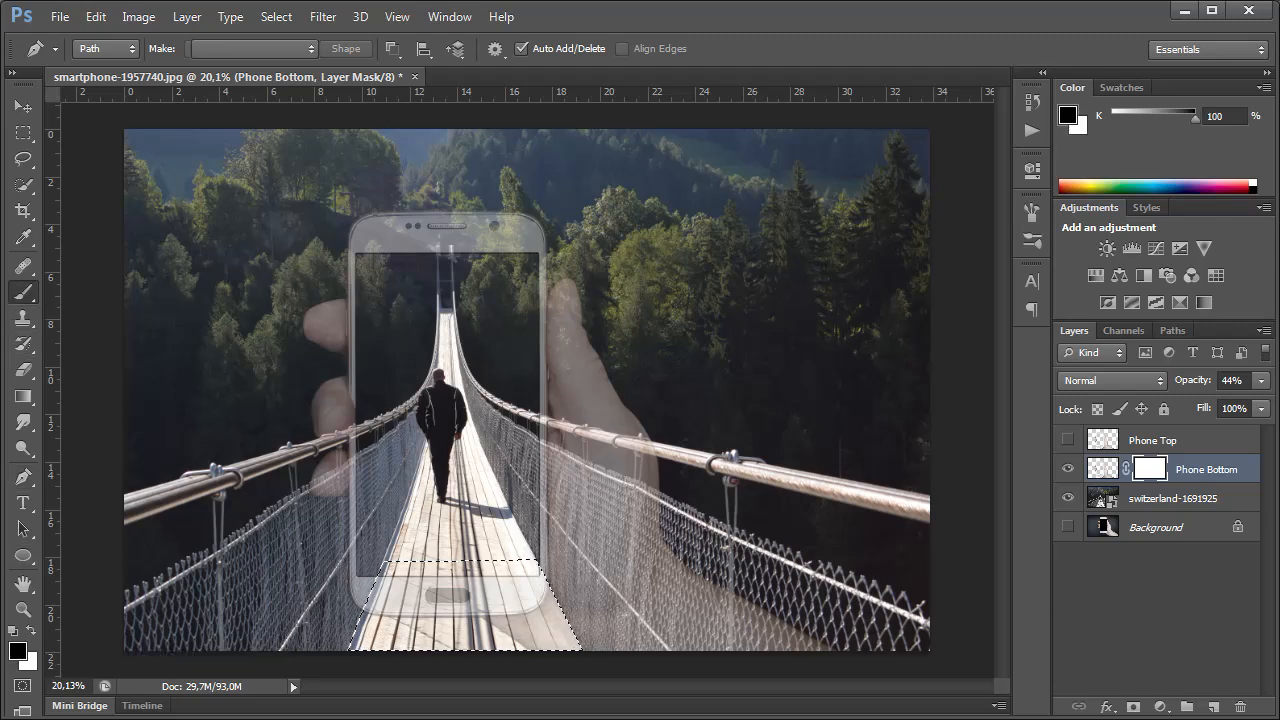
click(108, 289)
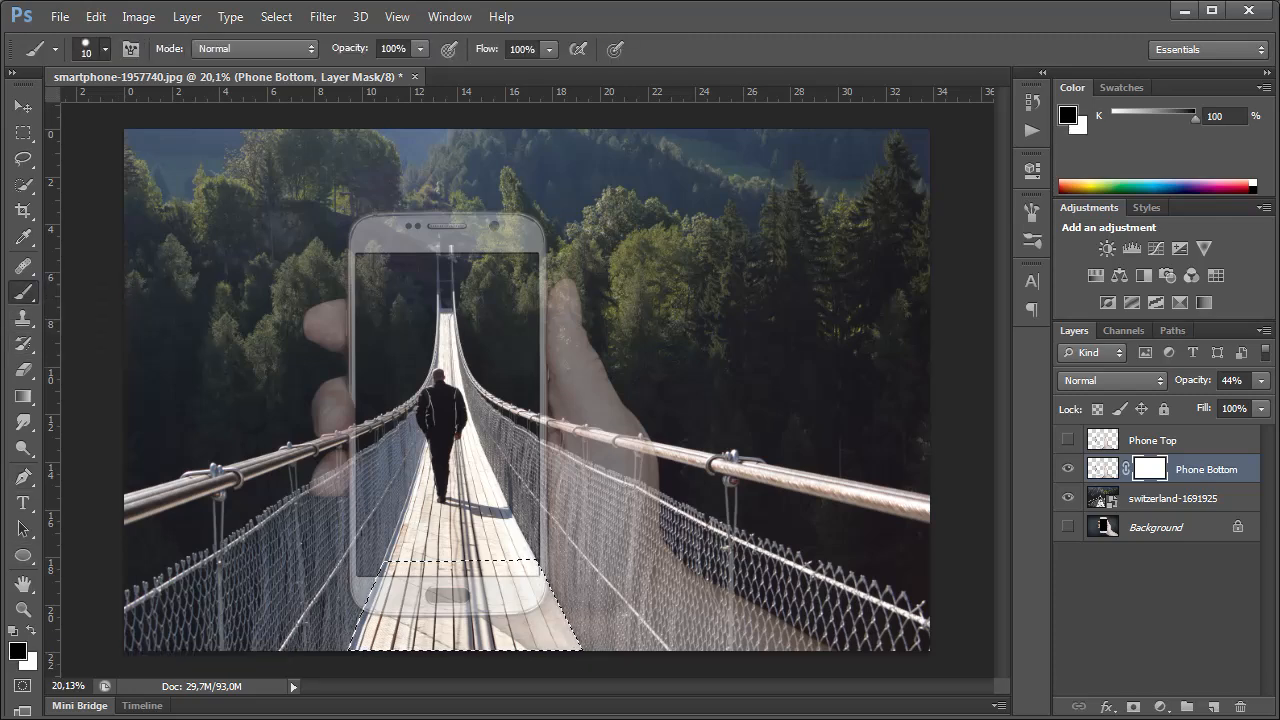
click(105, 49)
drag(43, 112, 187, 112)
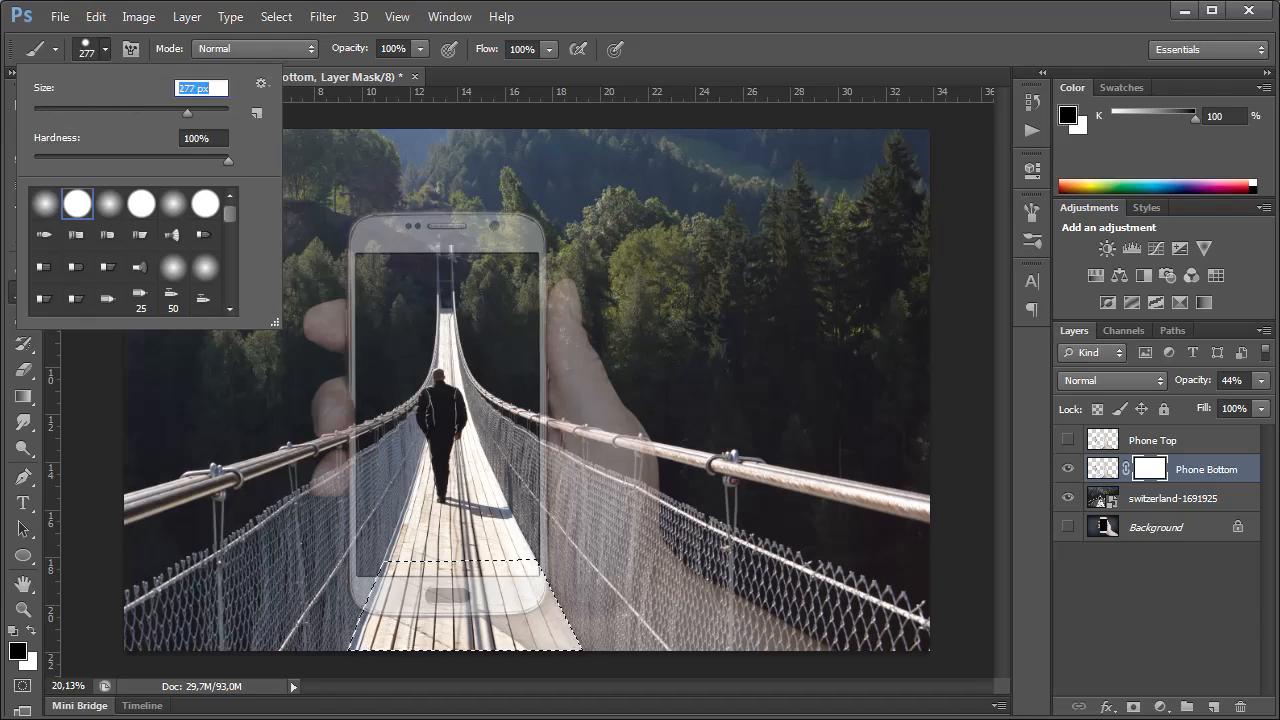
click(372, 626)
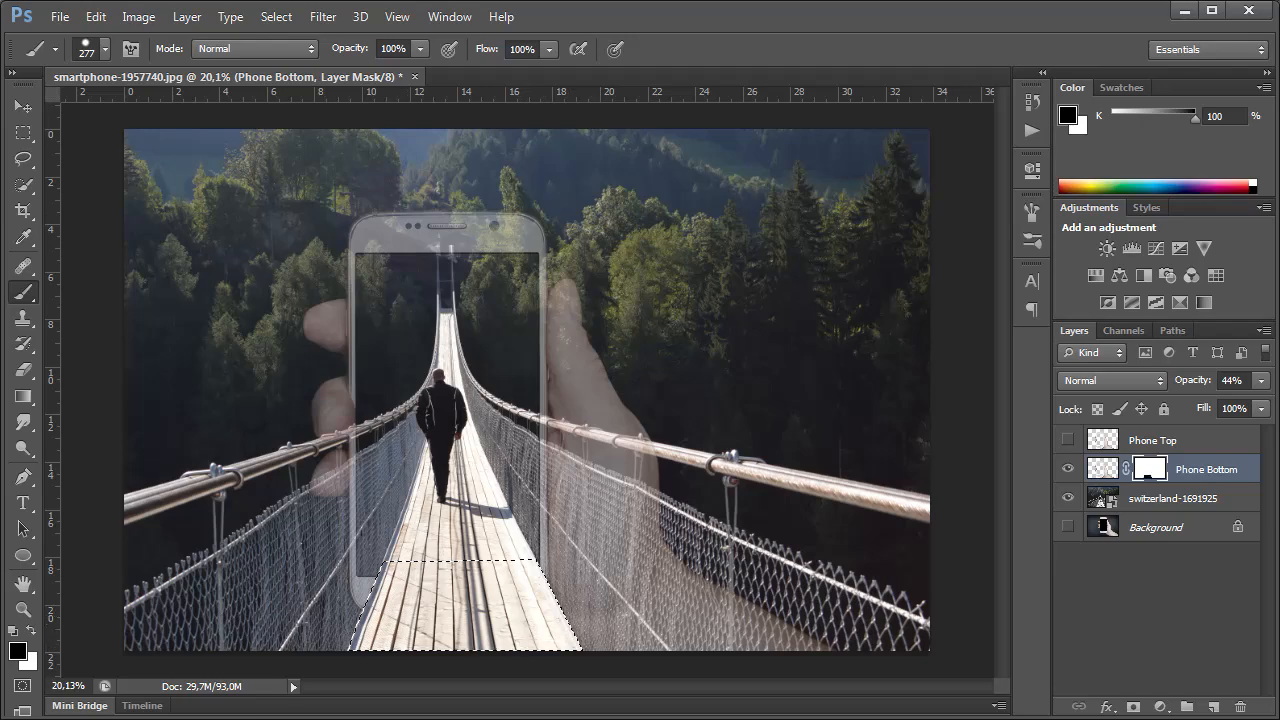
click(276, 16)
click(300, 95)
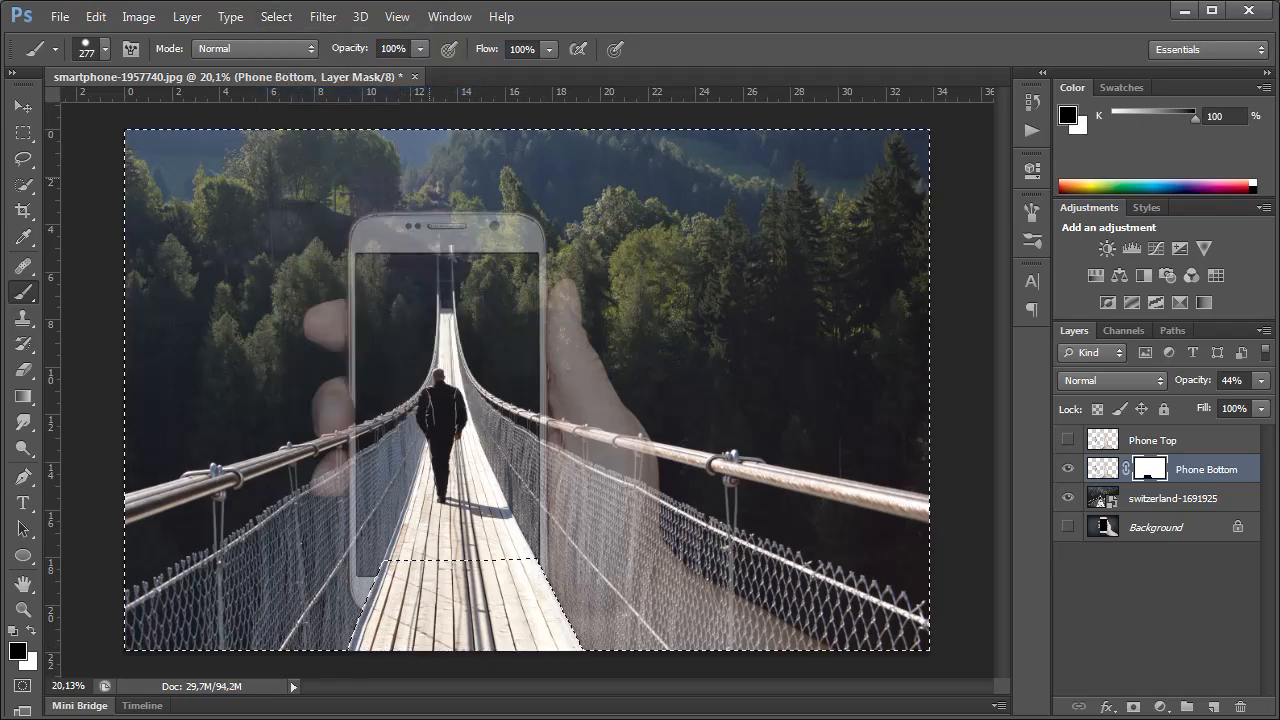
click(276, 16)
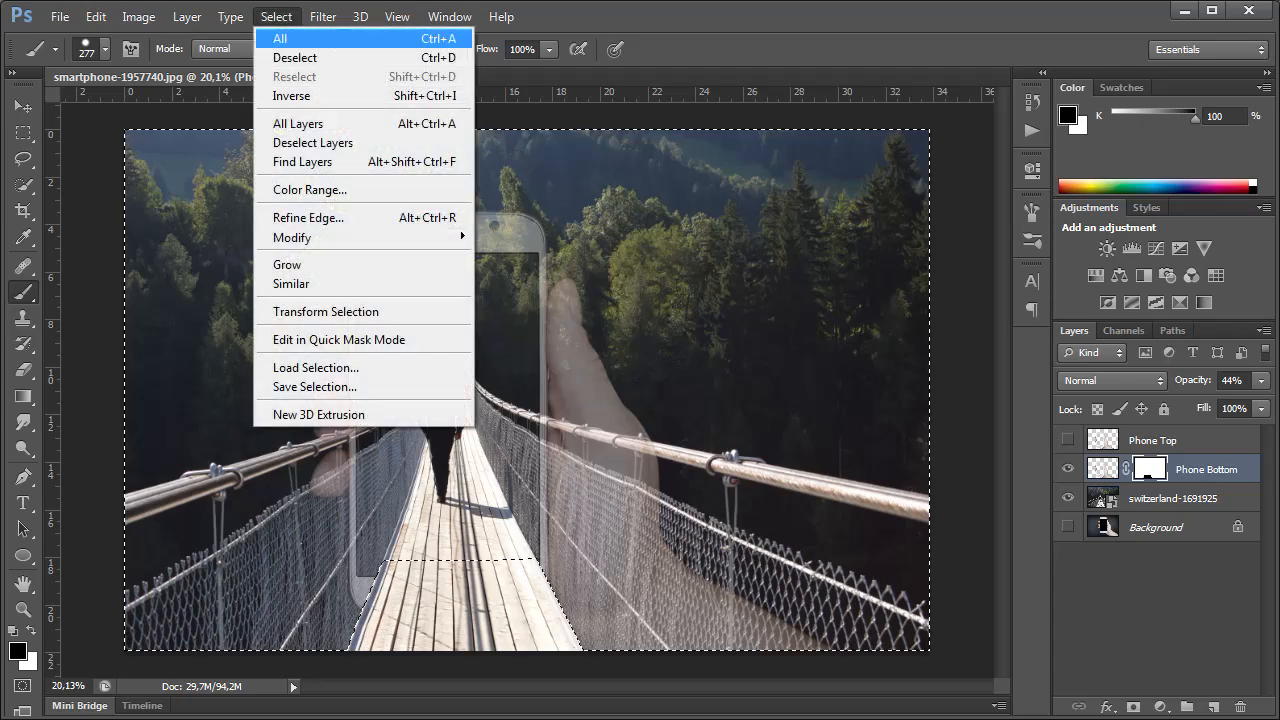
click(295, 57)
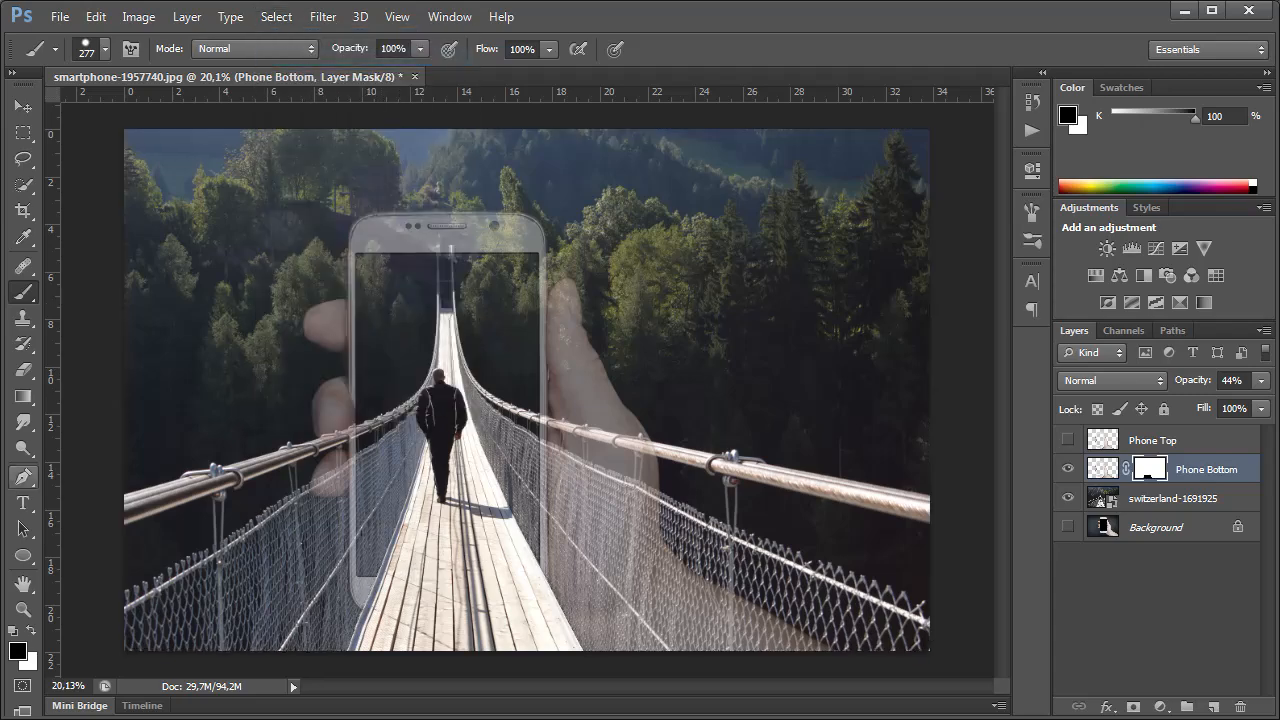
Step: Start a Pen path along the upper edge of the bridge's left handrail, from outside the hand's fingers to near the man
click(23, 477)
click(100, 472)
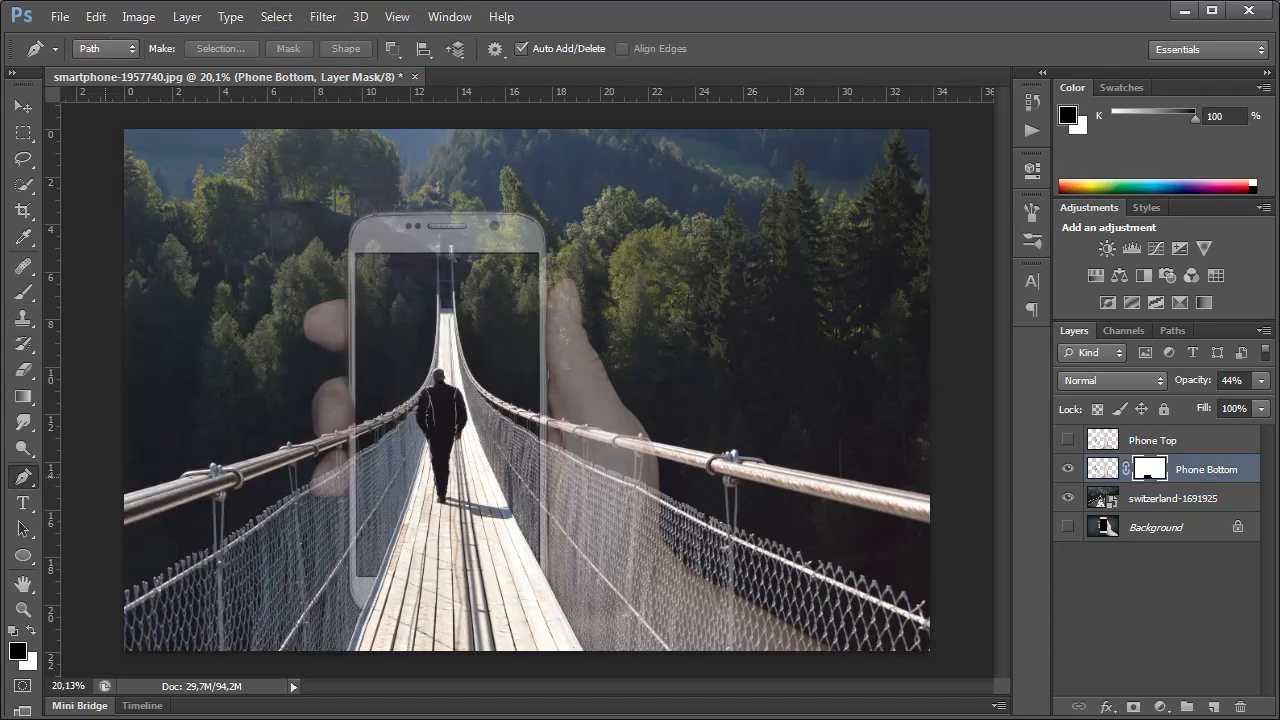
key(ctrl+plus)
key(ctrl+plus)
key(ctrl+plus)
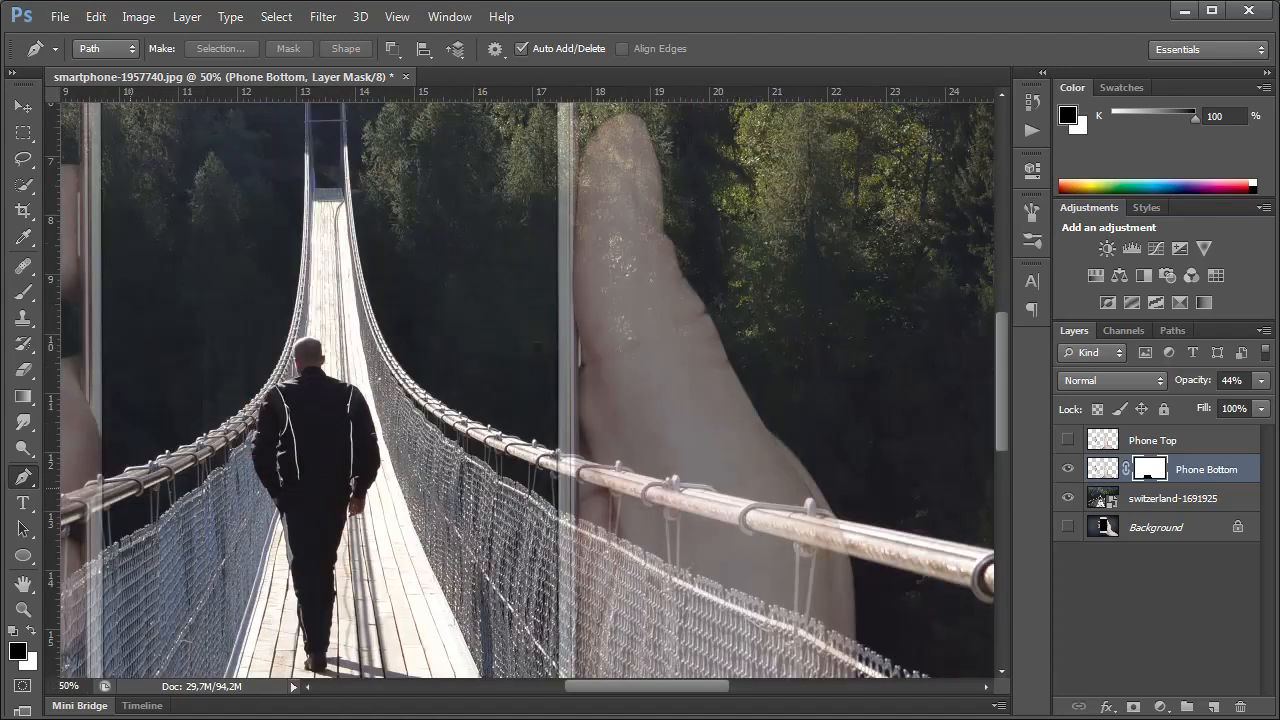
drag(440, 400, 695, 340)
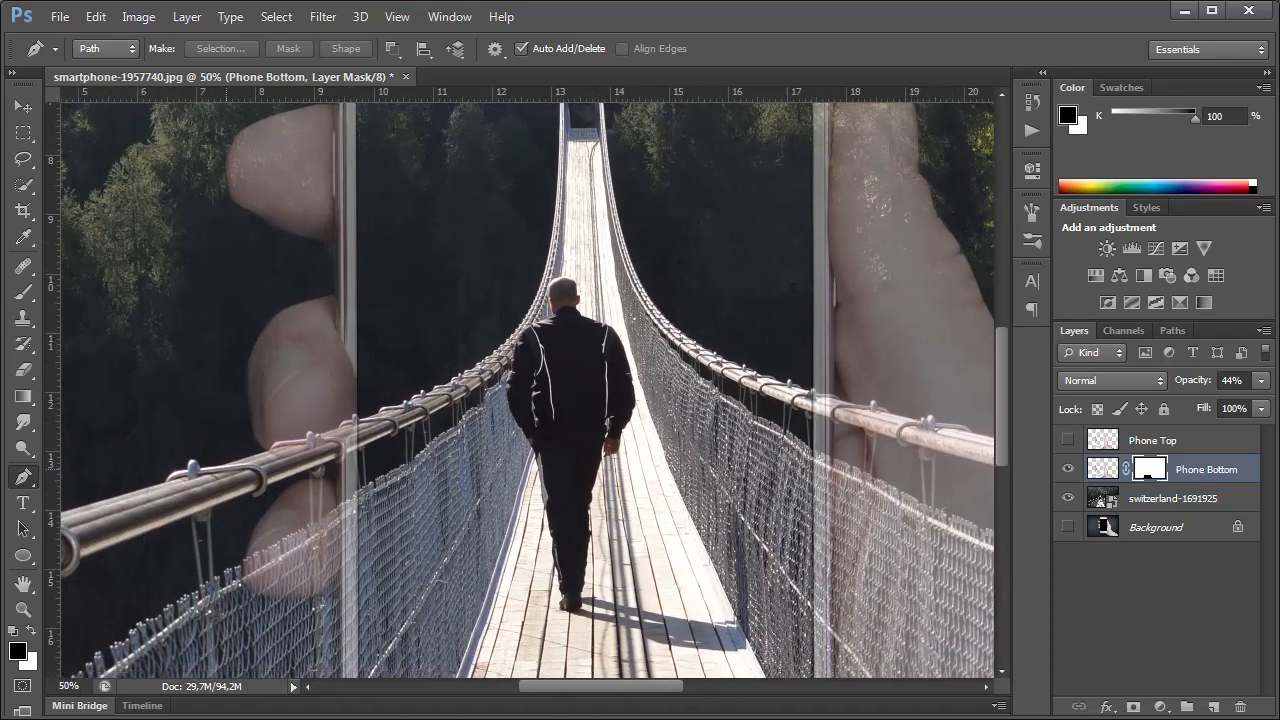
click(262, 452)
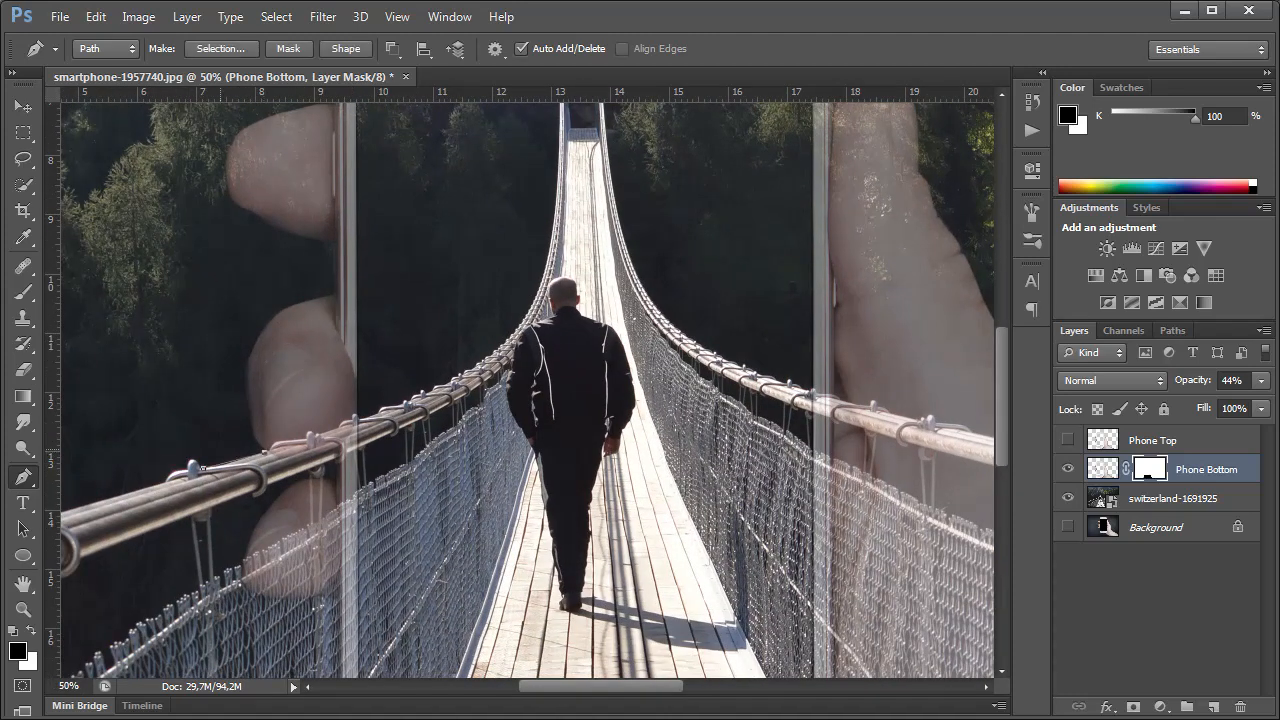
click(265, 451)
click(379, 411)
click(438, 384)
Step: Continue the Pen path across the man and along the upper edge of the right handrail, past the phone and hand
drag(756, 275, 658, 257)
click(681, 362)
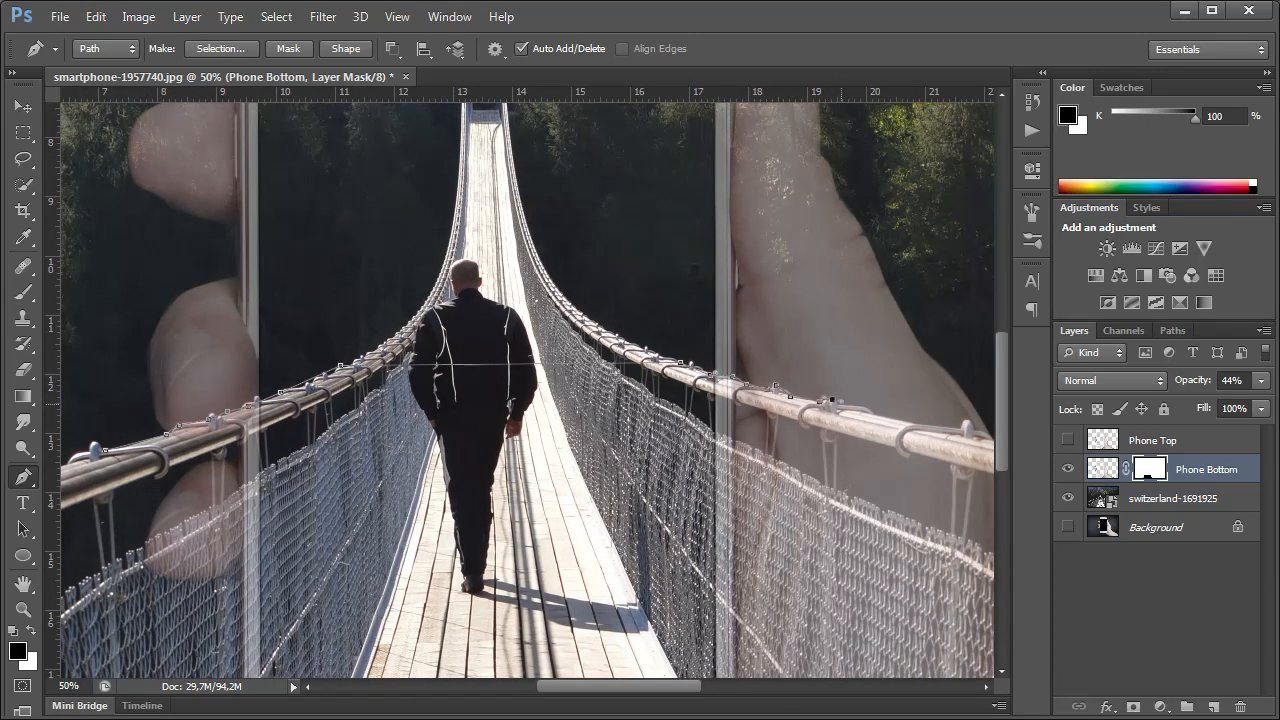
click(864, 408)
drag(895, 474, 673, 445)
click(687, 395)
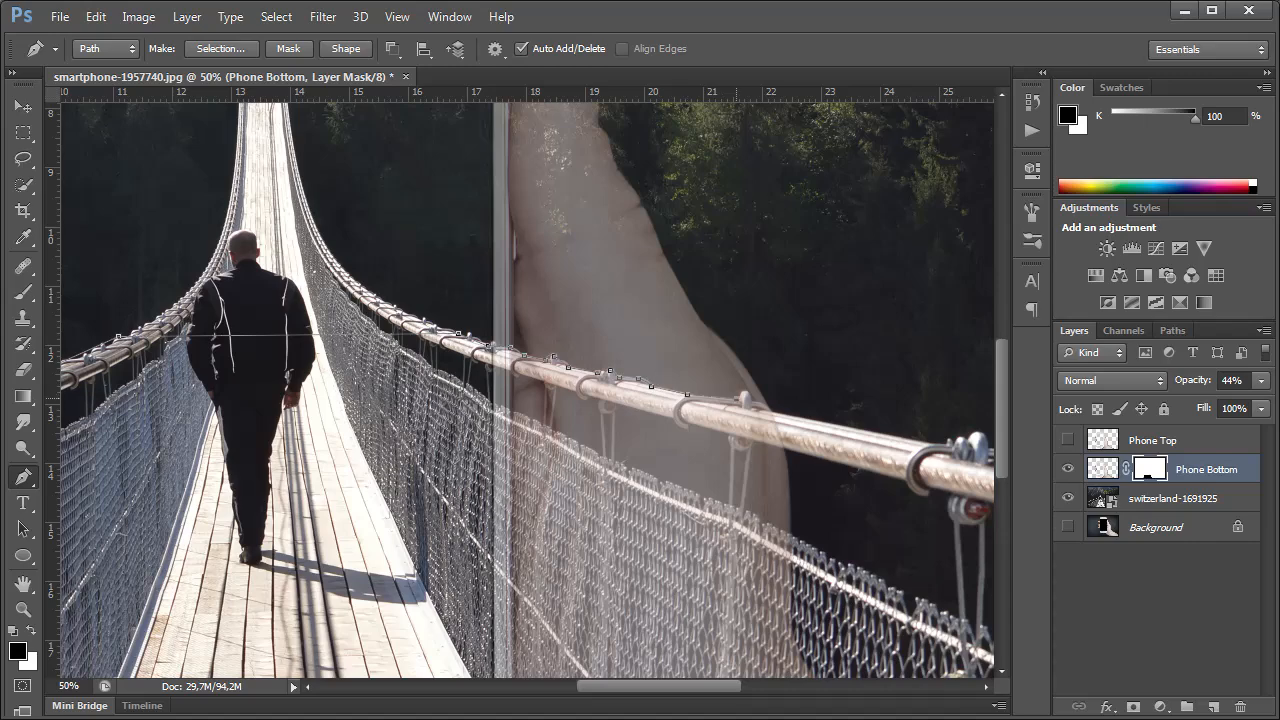
click(773, 409)
Step: Route the path widely around the phone's upper half and fingers and close it at its starting point on the left handrail
key(ctrl+minus)
key(ctrl+minus)
key(ctrl+minus)
key(ctrl+minus)
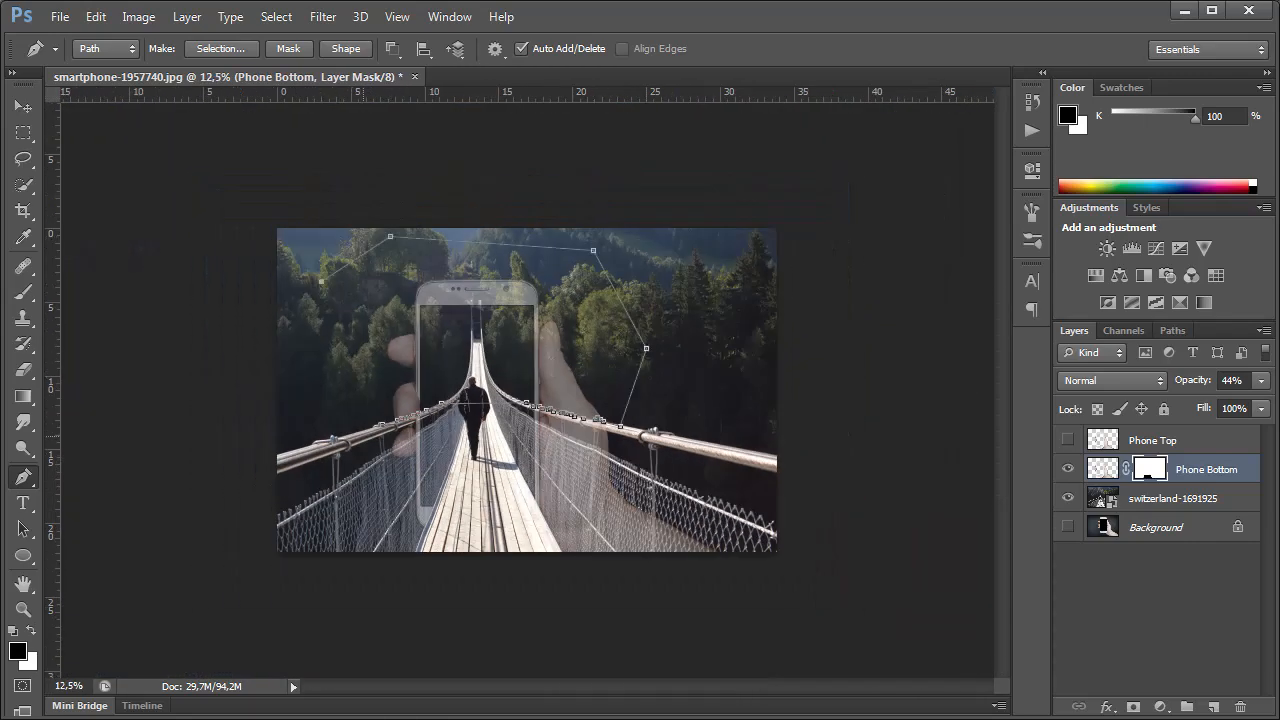
click(380, 425)
Step: Turn the handrail path into a new anti-aliased selection with a 1-pixel feather and invert it to select the area above the rails
right_click(458, 260)
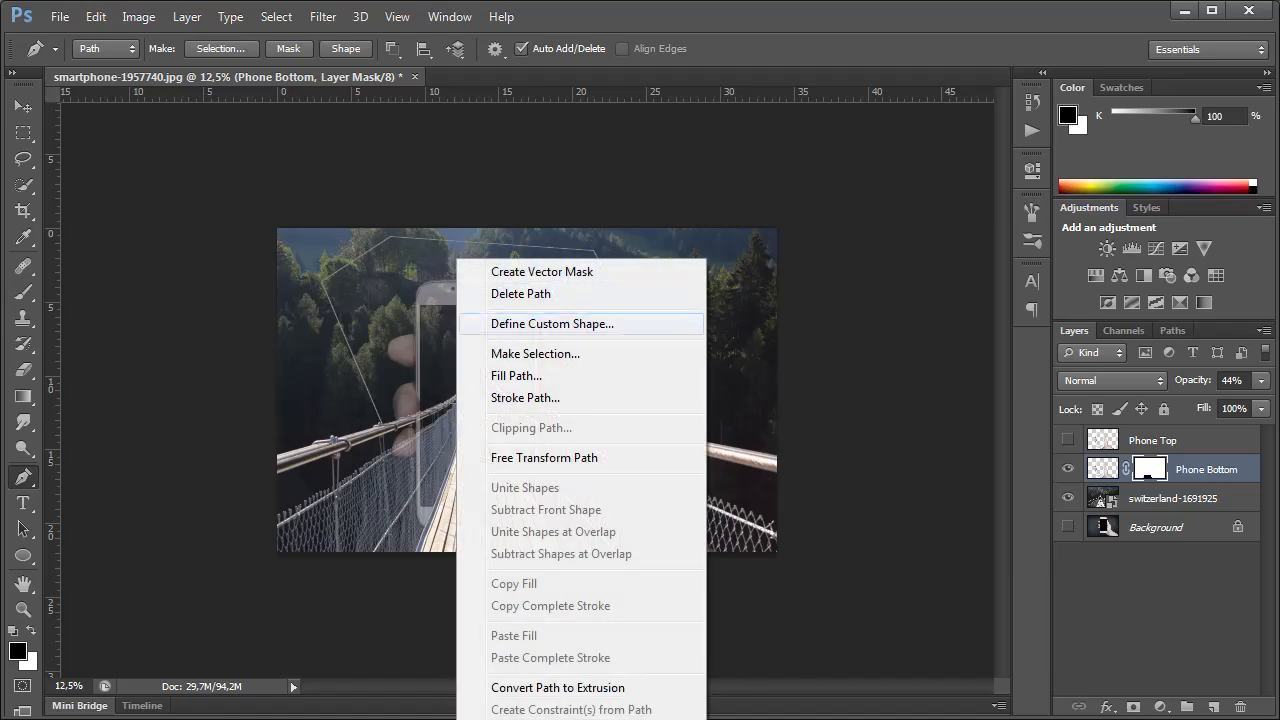
click(560, 354)
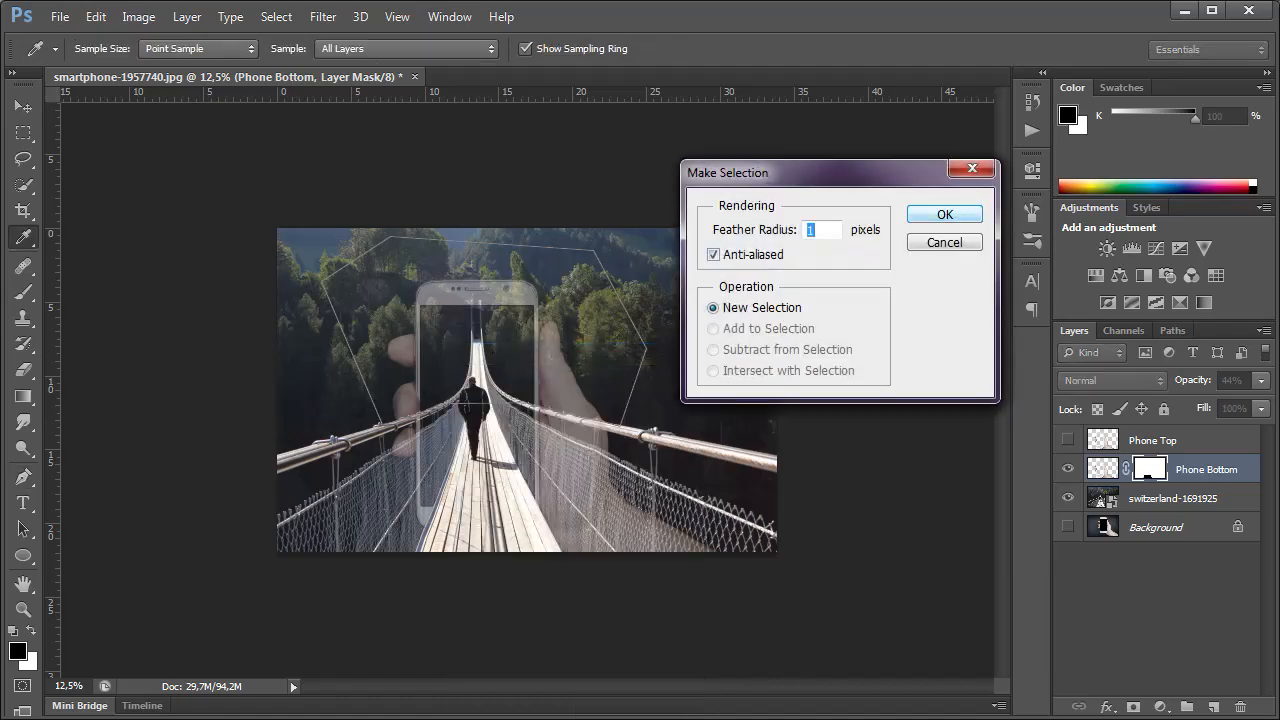
key(Return)
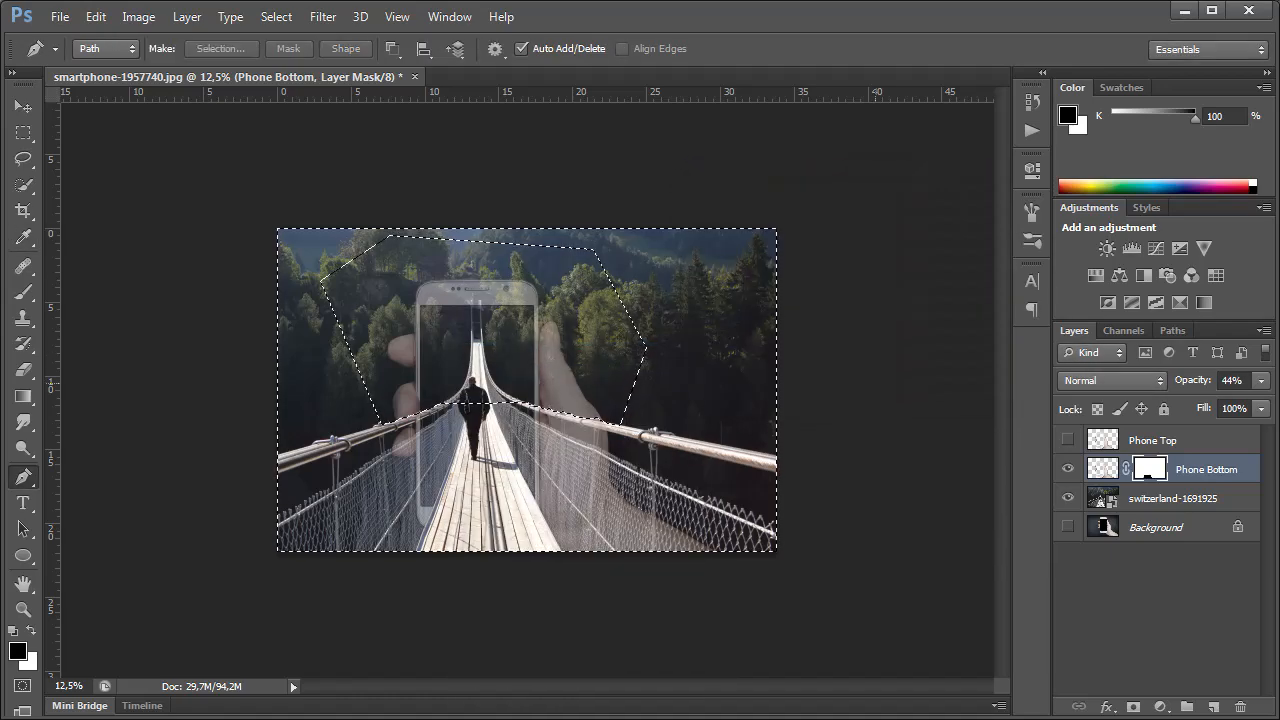
key(ctrl+0)
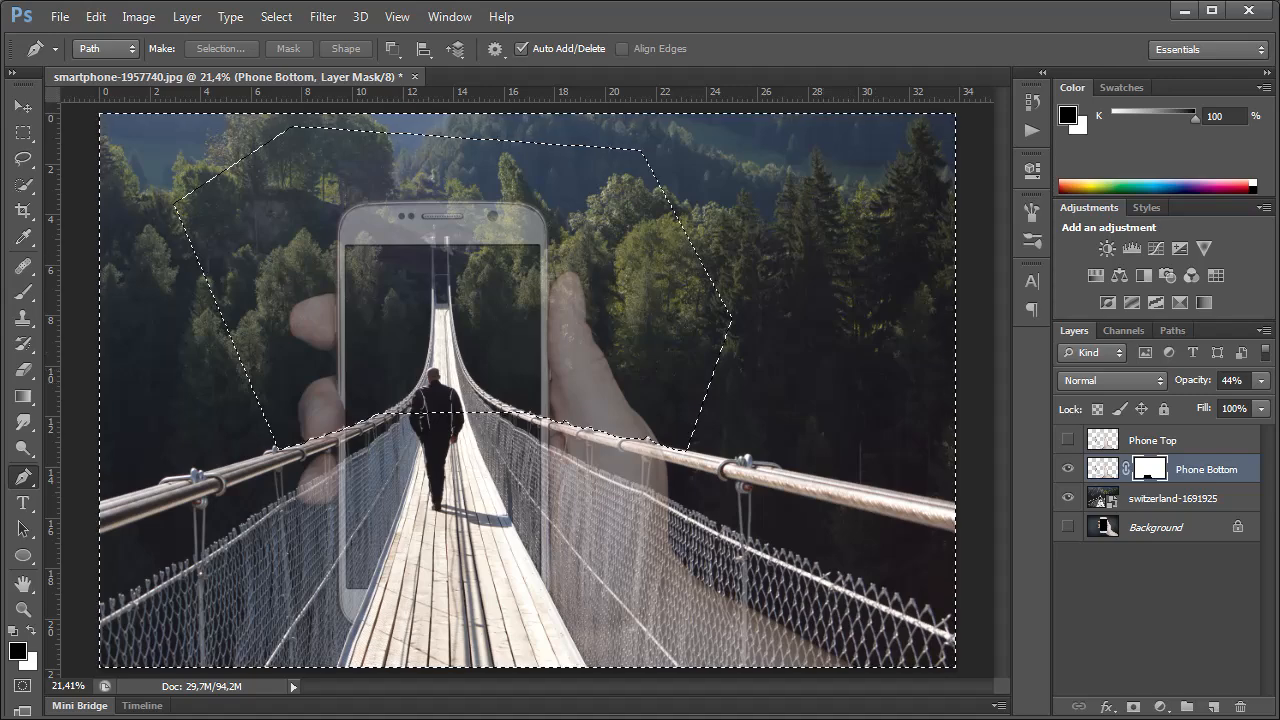
click(276, 16)
click(292, 95)
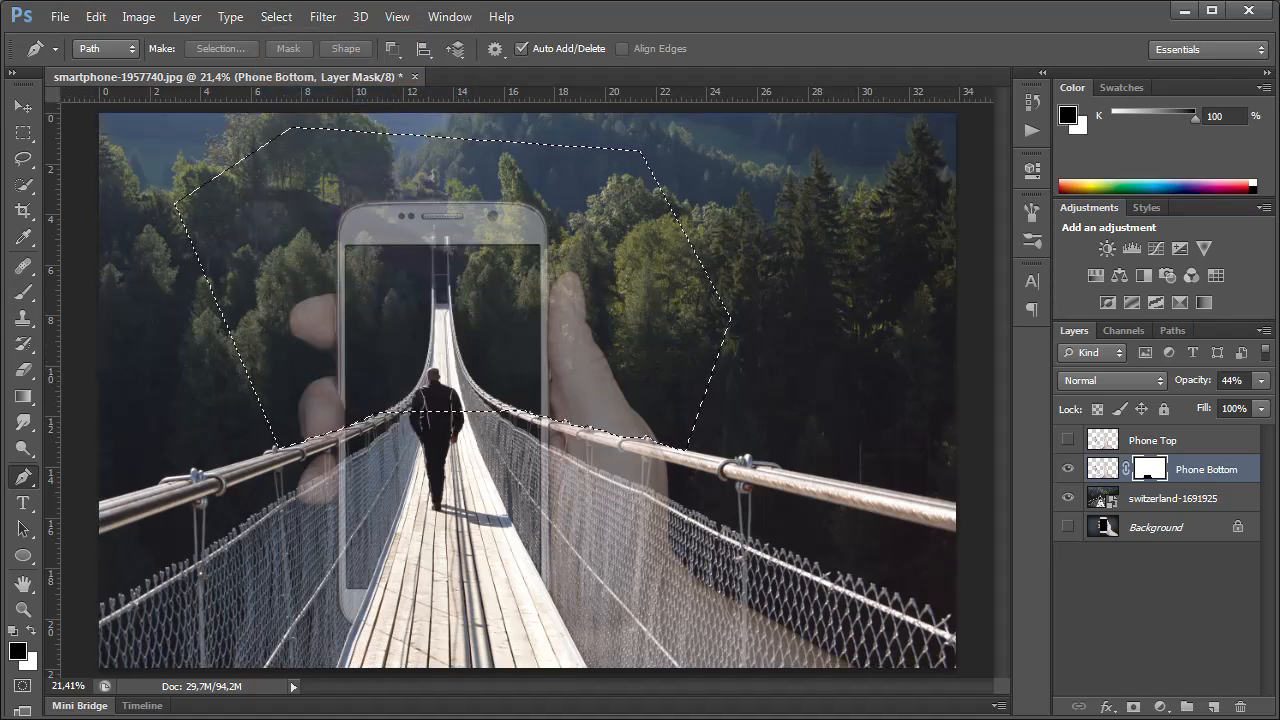
Step: Mask out the phone and hand above the handrails by filling the selected area of the Phone Bottom mask with black
click(22, 343)
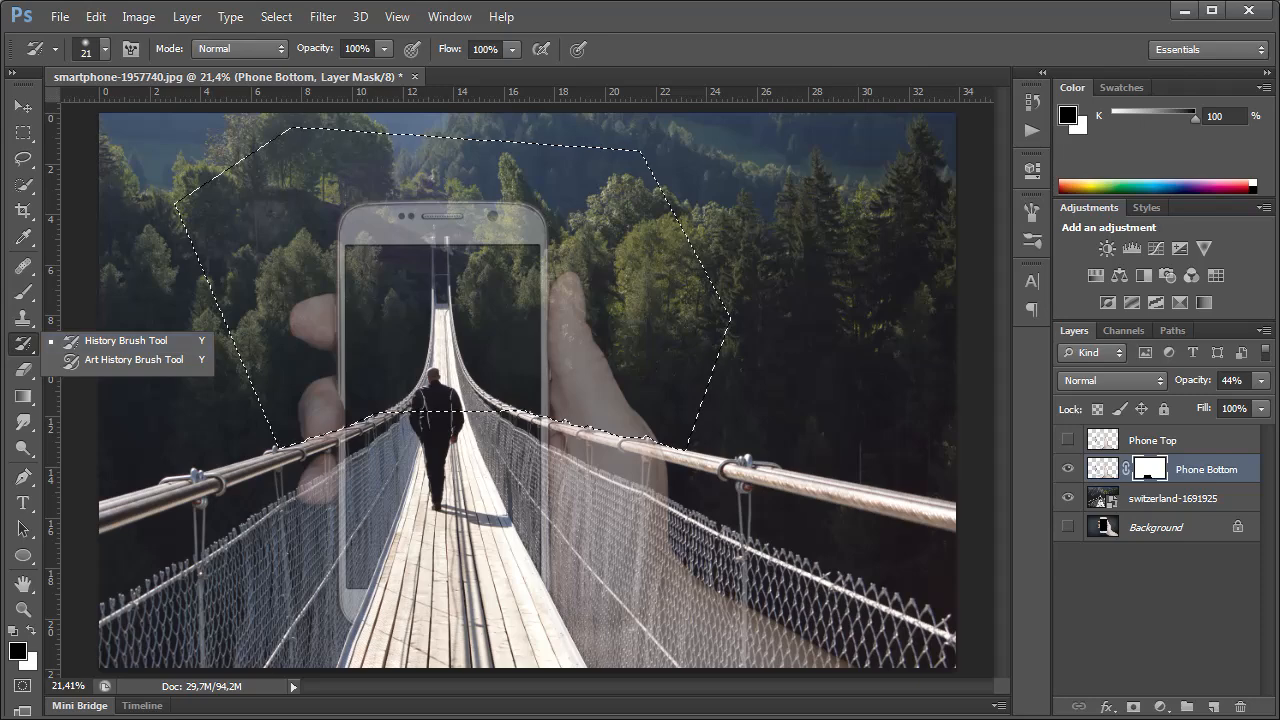
click(22, 291)
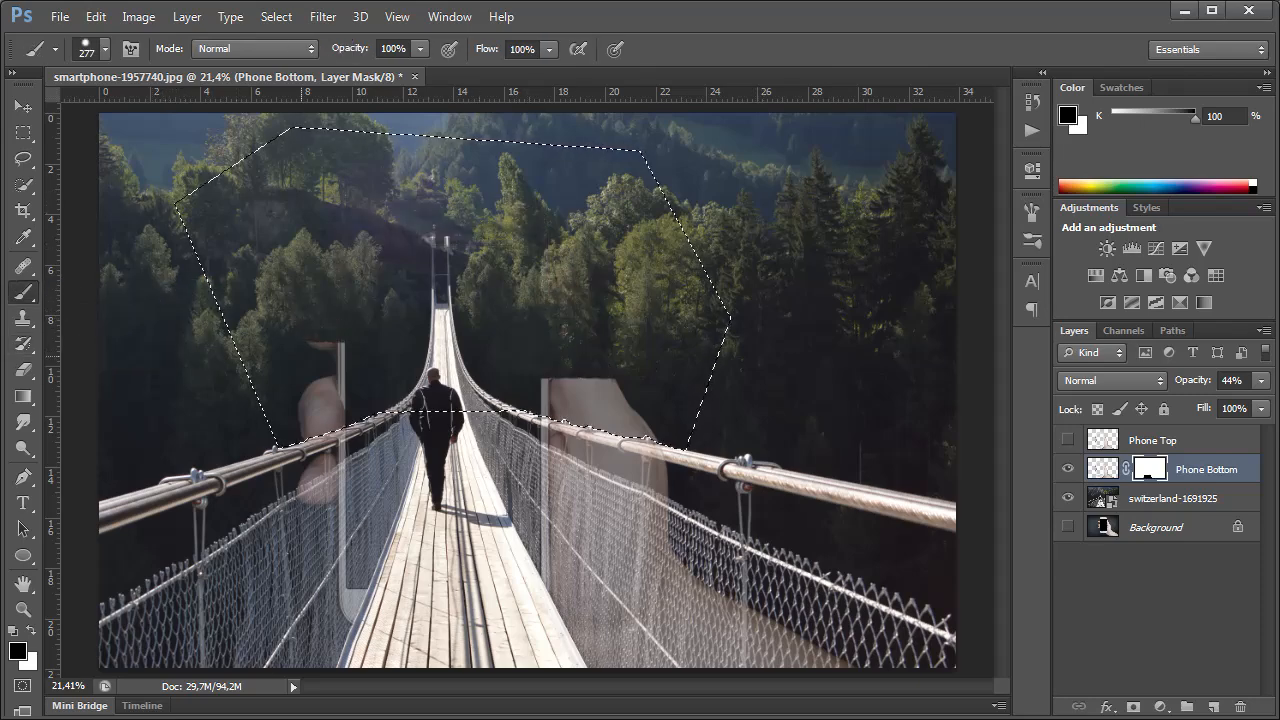
key(alt+BackSpace)
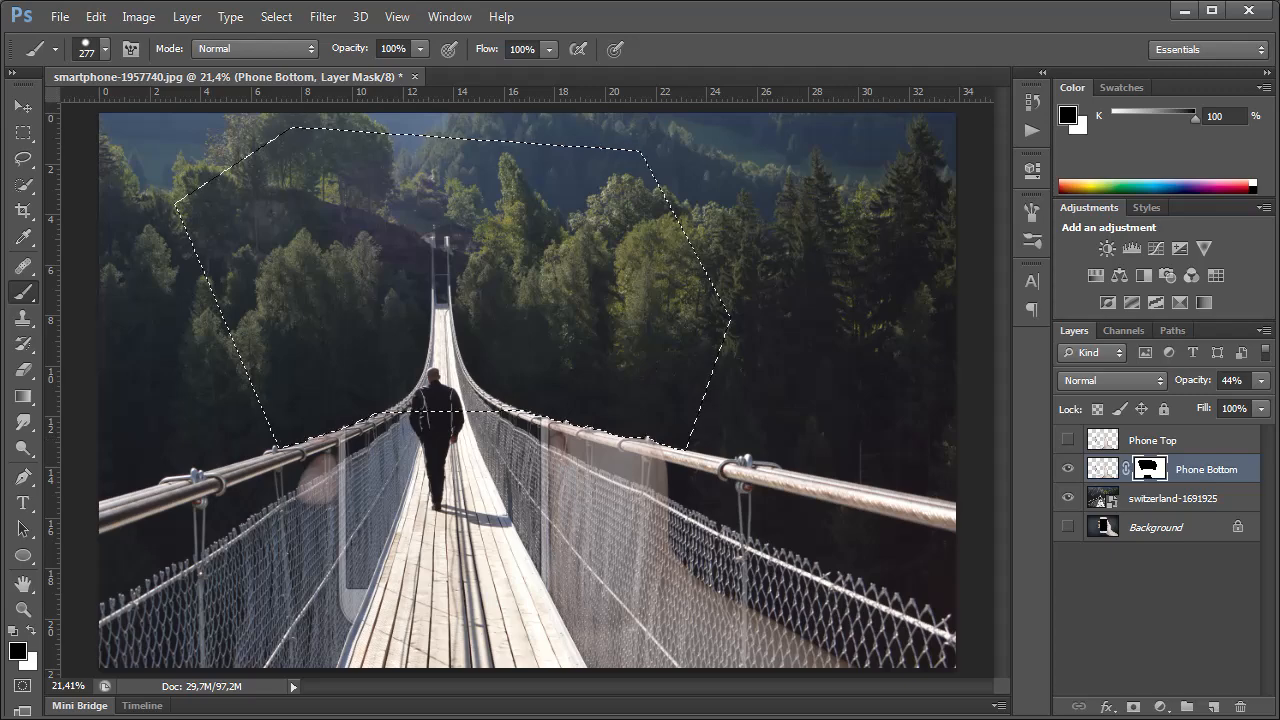
Step: Show the Phone Top layer and add a layer mask that reveals all
click(1152, 440)
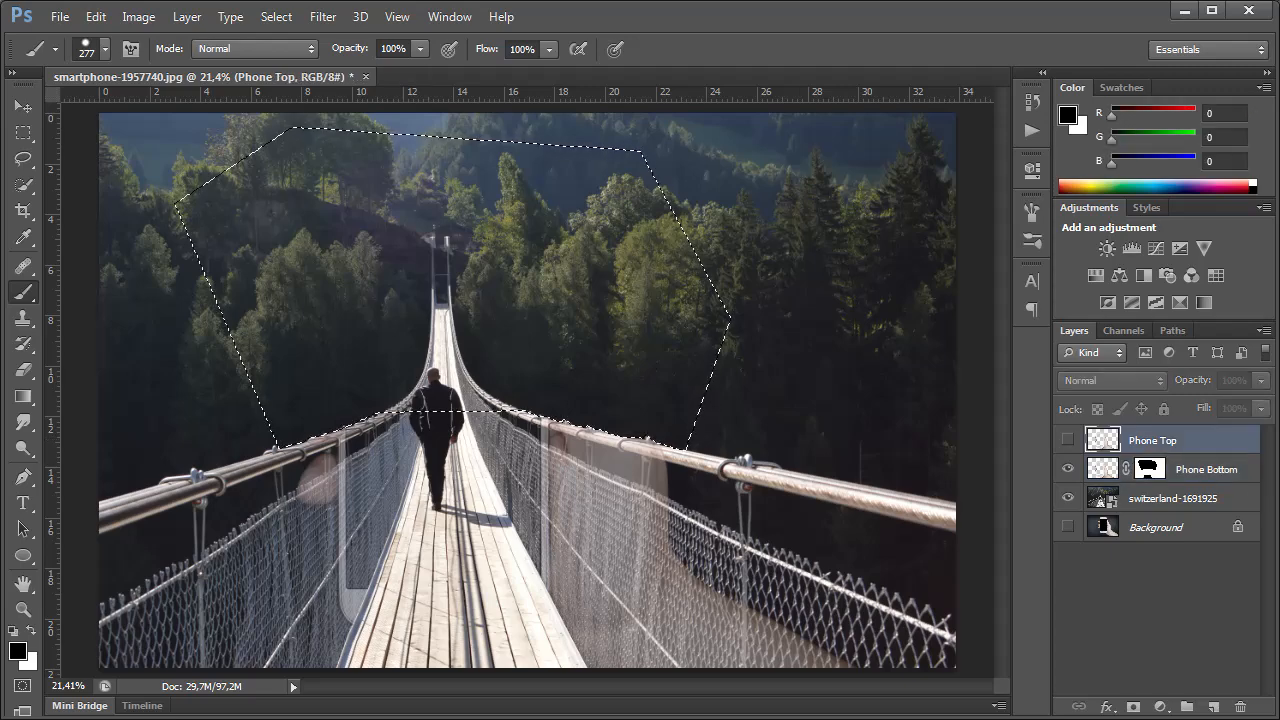
click(1068, 440)
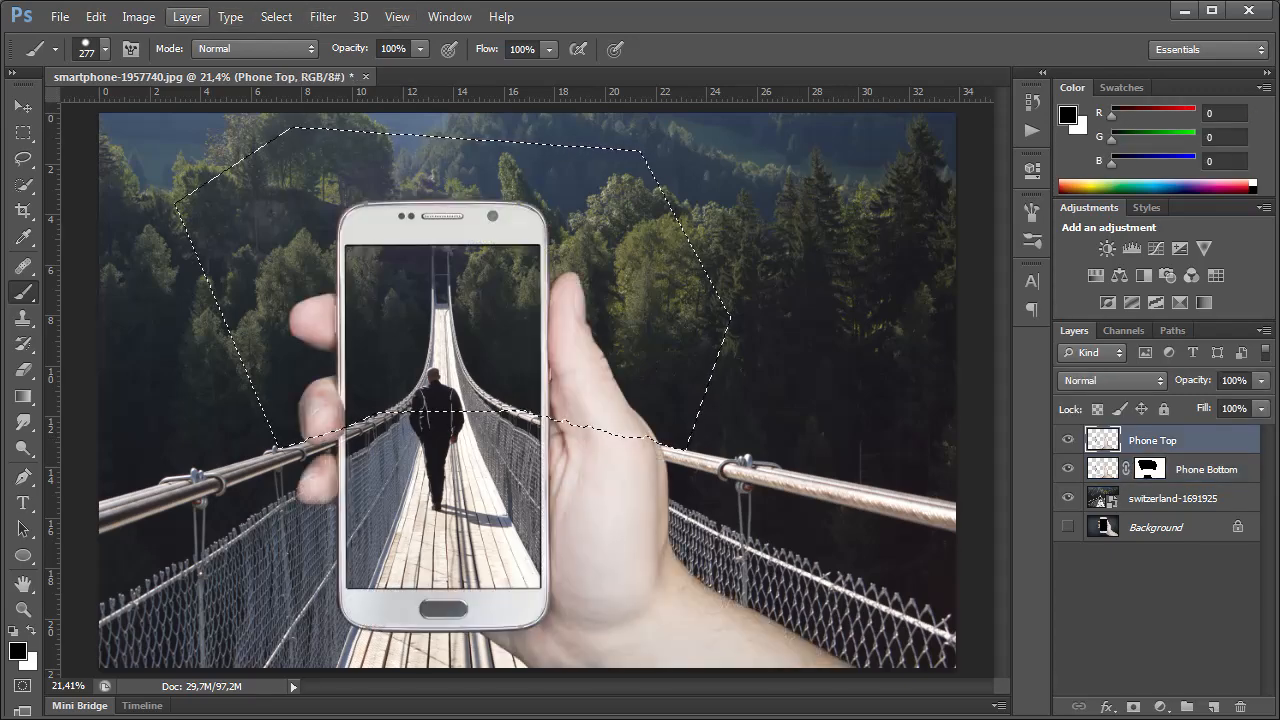
click(187, 17)
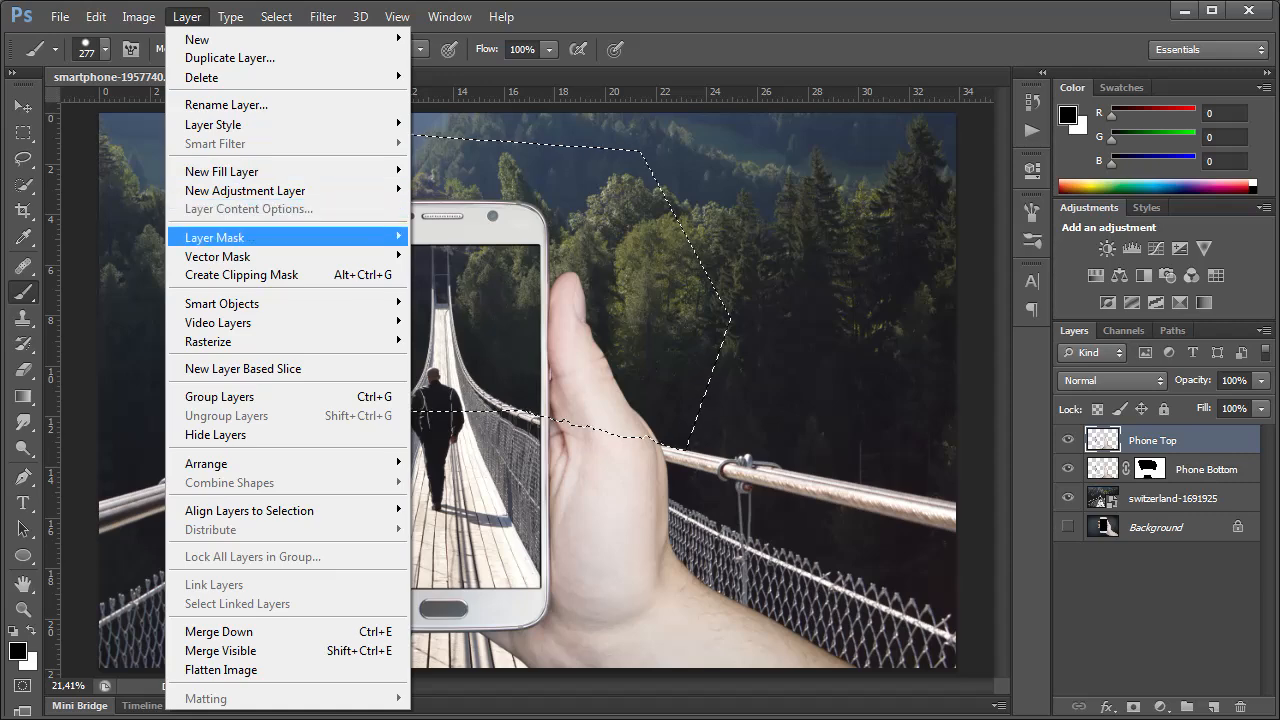
click(450, 237)
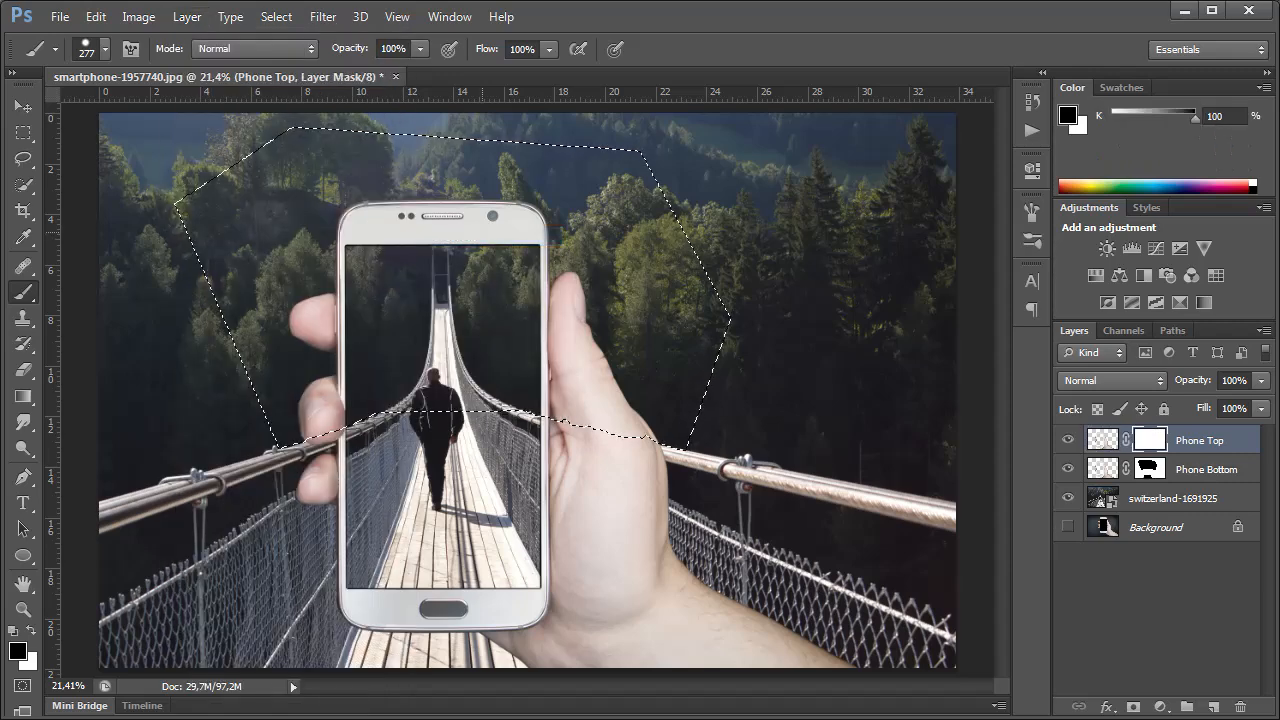
Step: Invert the selection, paint the phone and hand below the handrails black on the Phone Top mask with a 500 px brush, and deselect
click(276, 17)
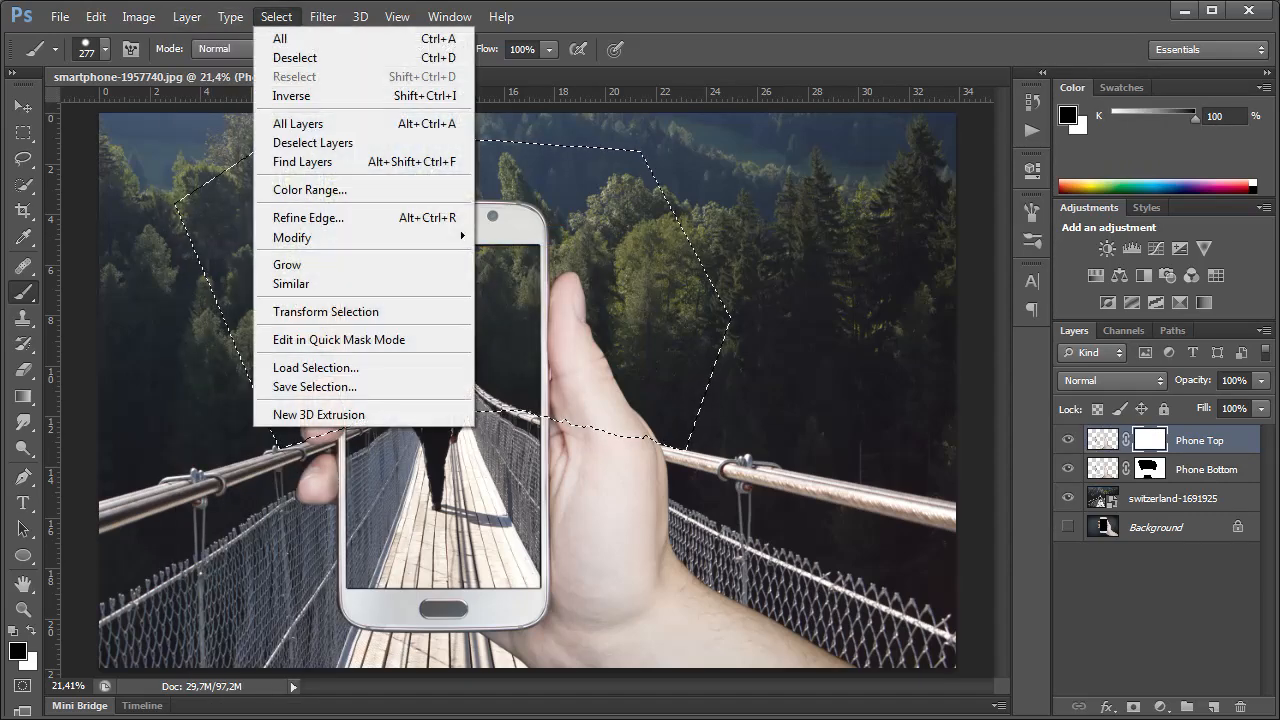
click(300, 95)
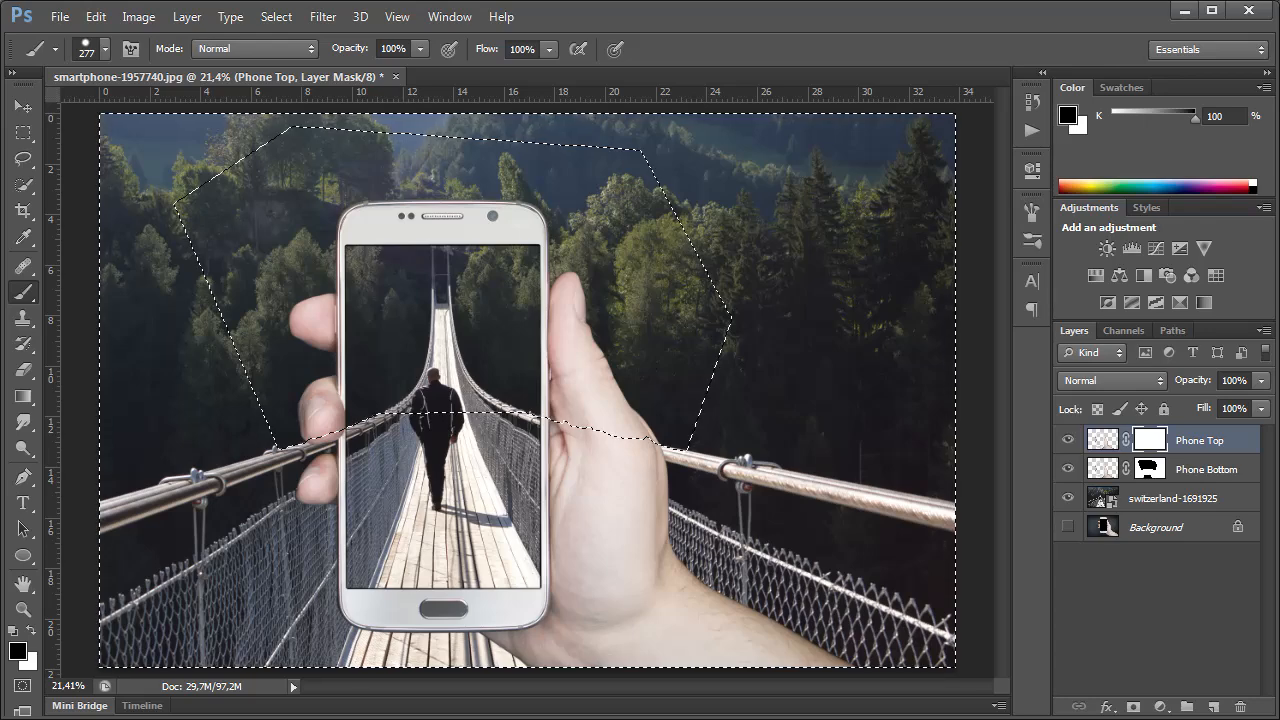
key(ctrl+minus)
key(bracketright)
key(bracketright)
key(bracketright)
mouse_move(340, 460)
mouse_down()
mouse_move(620, 445)
mouse_move(295, 472)
mouse_move(645, 512)
mouse_move(590, 555)
mouse_move(510, 580)
mouse_move(345, 586)
mouse_up()
click(276, 16)
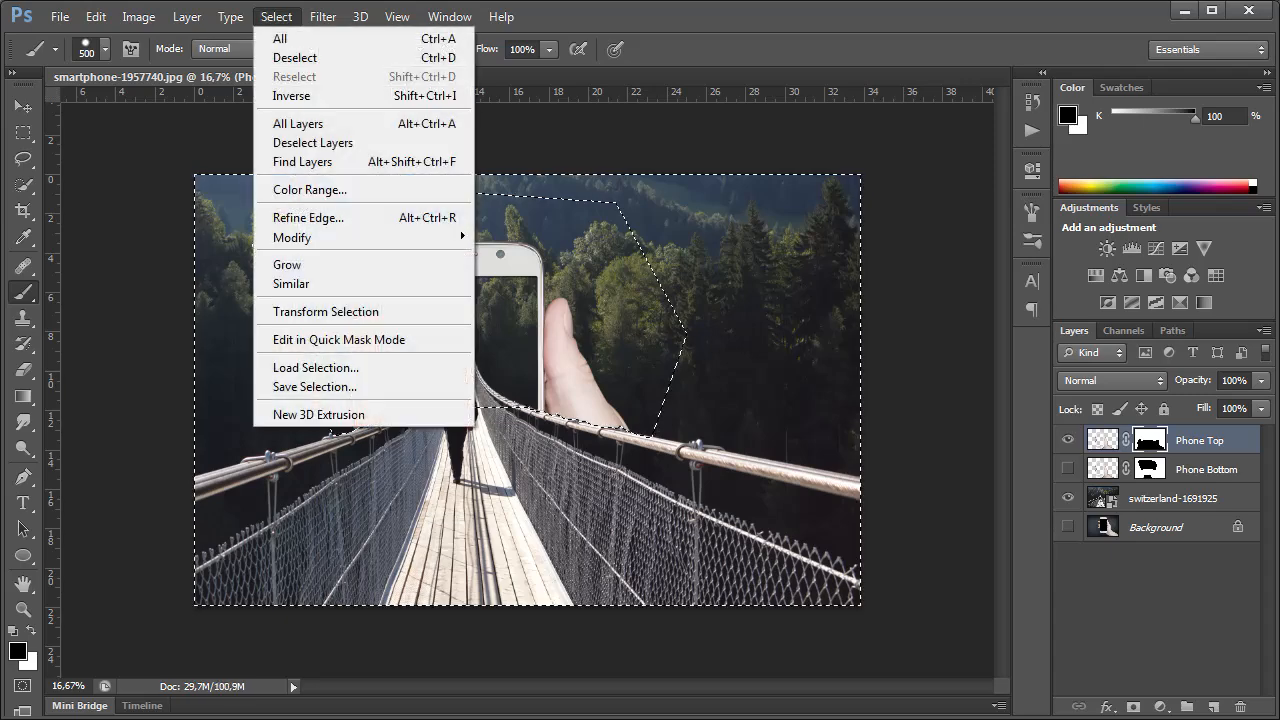
click(295, 57)
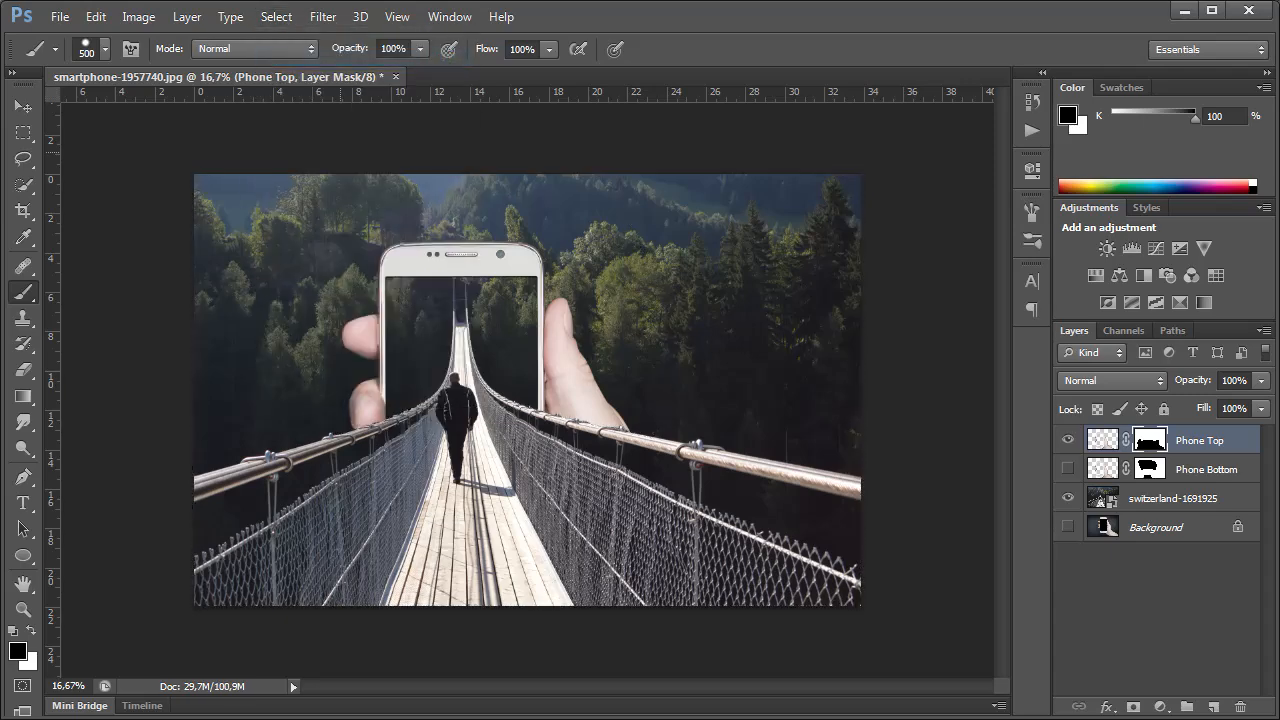
key(ctrl+0)
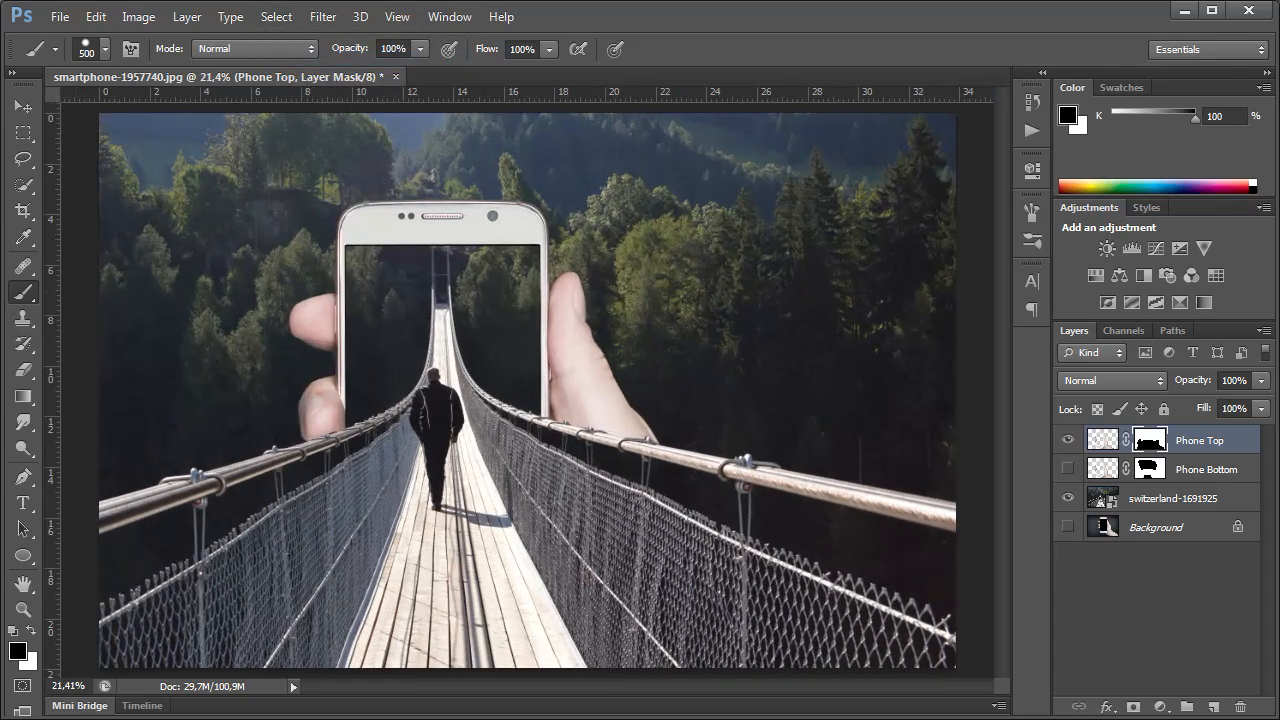
Step: Show the Phone Bottom layer, hide Phone Top, and make the Phone Bottom mask active
click(1068, 469)
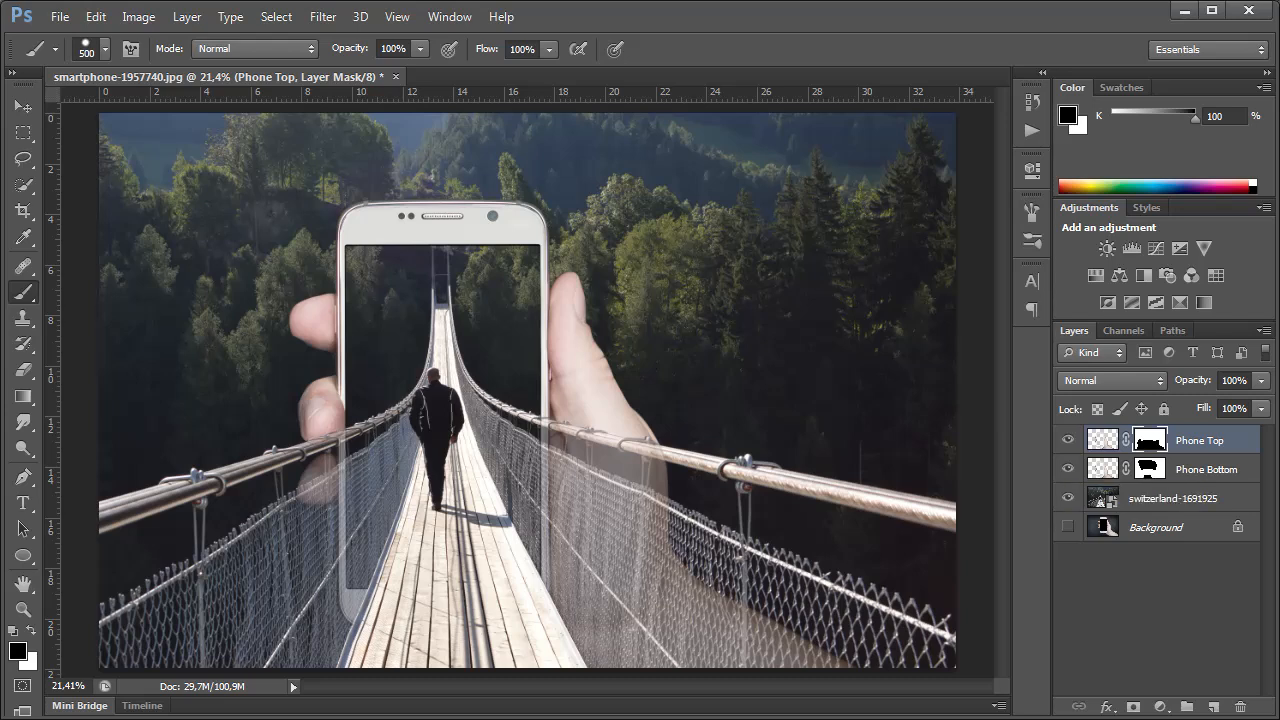
click(1068, 440)
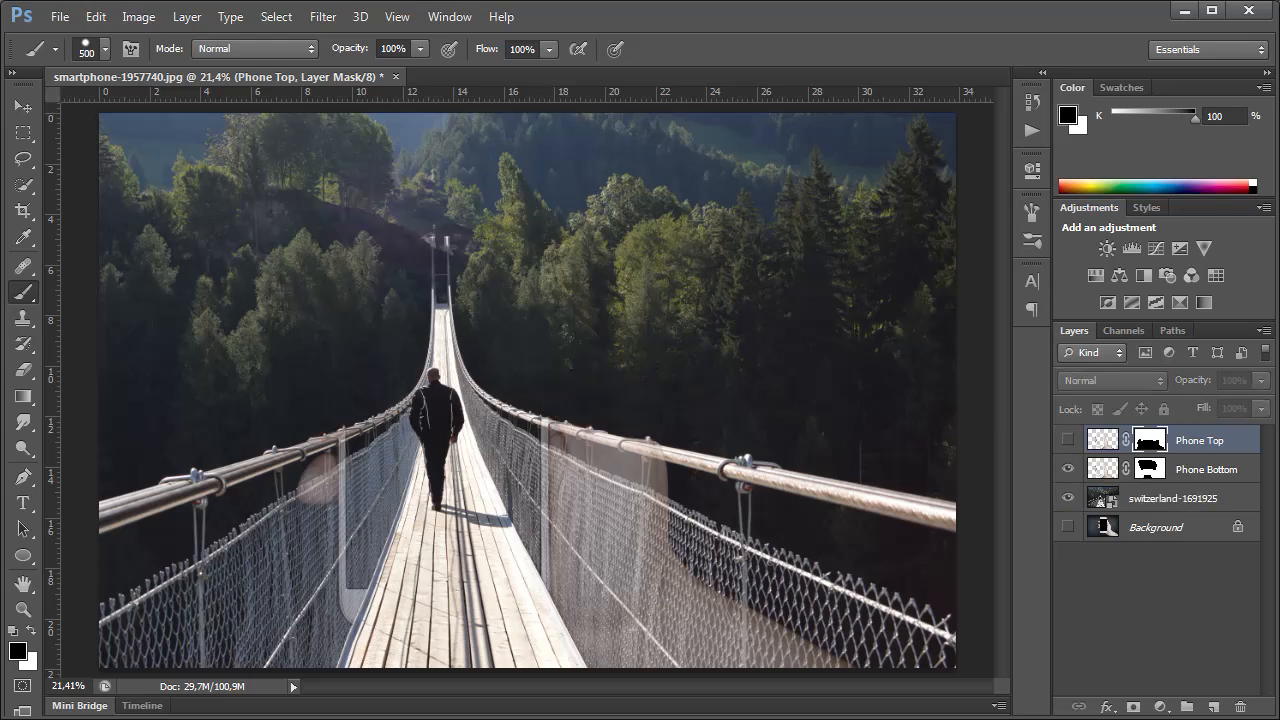
click(1150, 469)
Step: Paint black on the Phone Bottom mask with a 45 px brush to clear the finger and phone edge off the left handrail
key(ctrl+plus)
key(ctrl+plus)
key(ctrl+plus)
key(ctrl+plus)
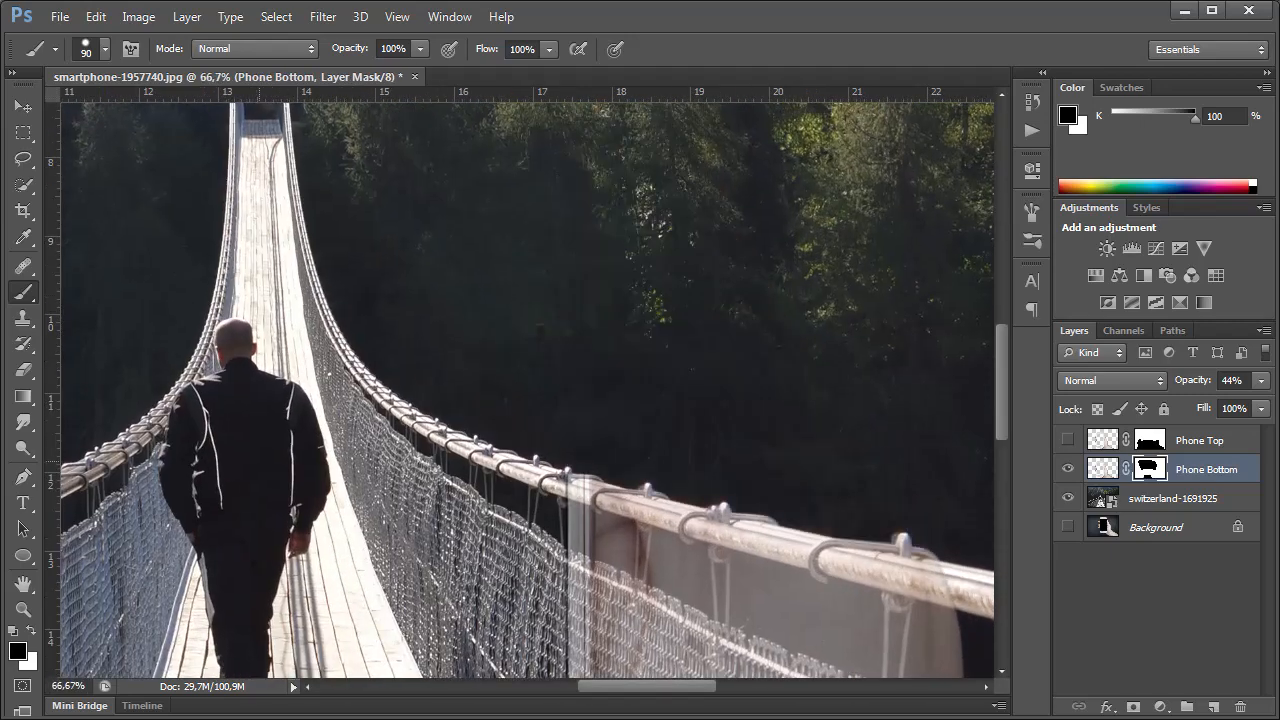
mouse_move(380, 488)
mouse_down()
mouse_move(624, 407)
mouse_move(776, 337)
mouse_up()
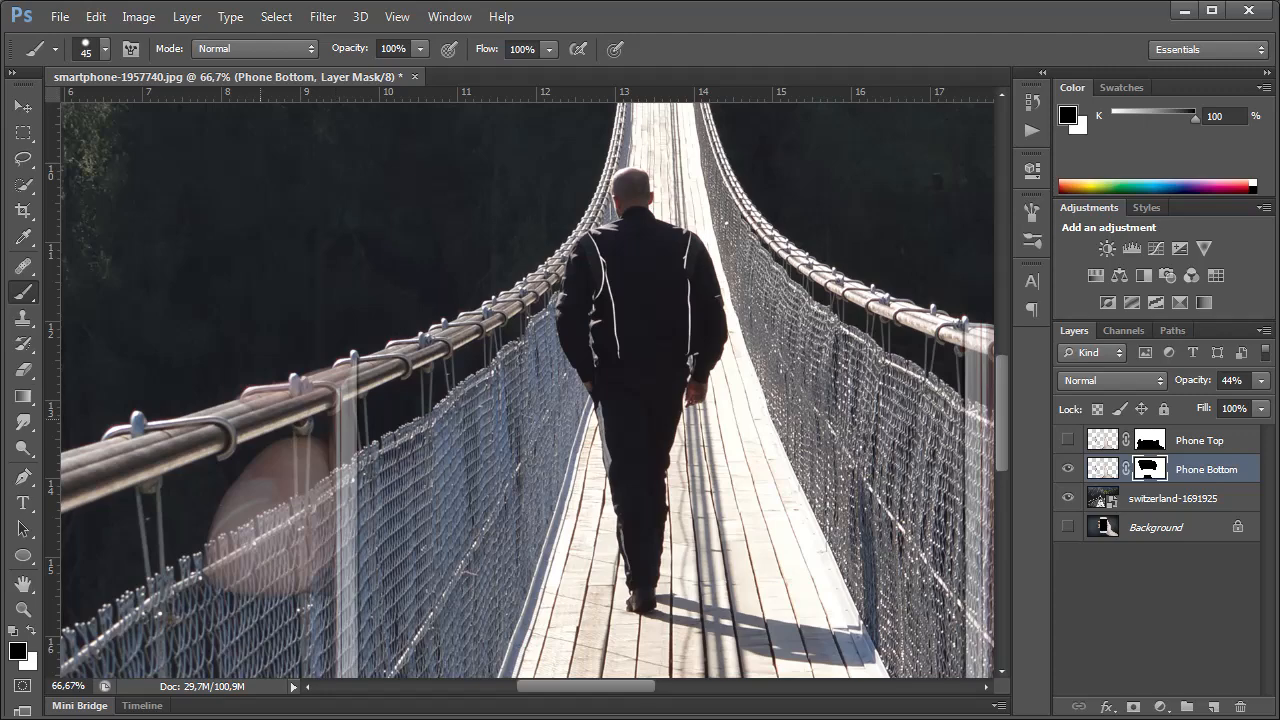
mouse_move(261, 418)
mouse_down()
mouse_move(346, 379)
mouse_move(300, 395)
mouse_move(308, 387)
mouse_move(276, 408)
mouse_move(343, 394)
mouse_up()
key(ctrl+z)
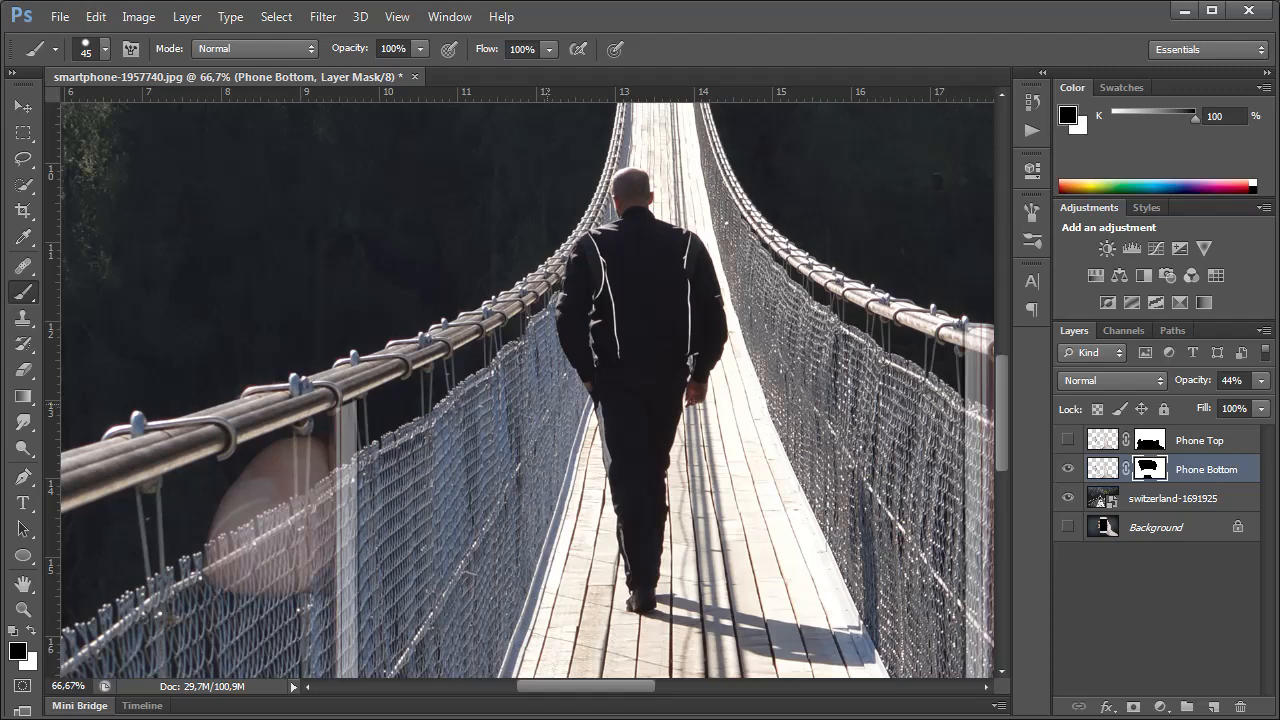
Step: Paint black on the Phone Bottom mask with a 30 px brush to clear the phone edge and hand off the right handrail
mouse_move(900, 356)
mouse_down()
mouse_move(533, 288)
mouse_move(313, 286)
mouse_up()
key(bracketleft)
key(bracketleft)
key(bracketleft)
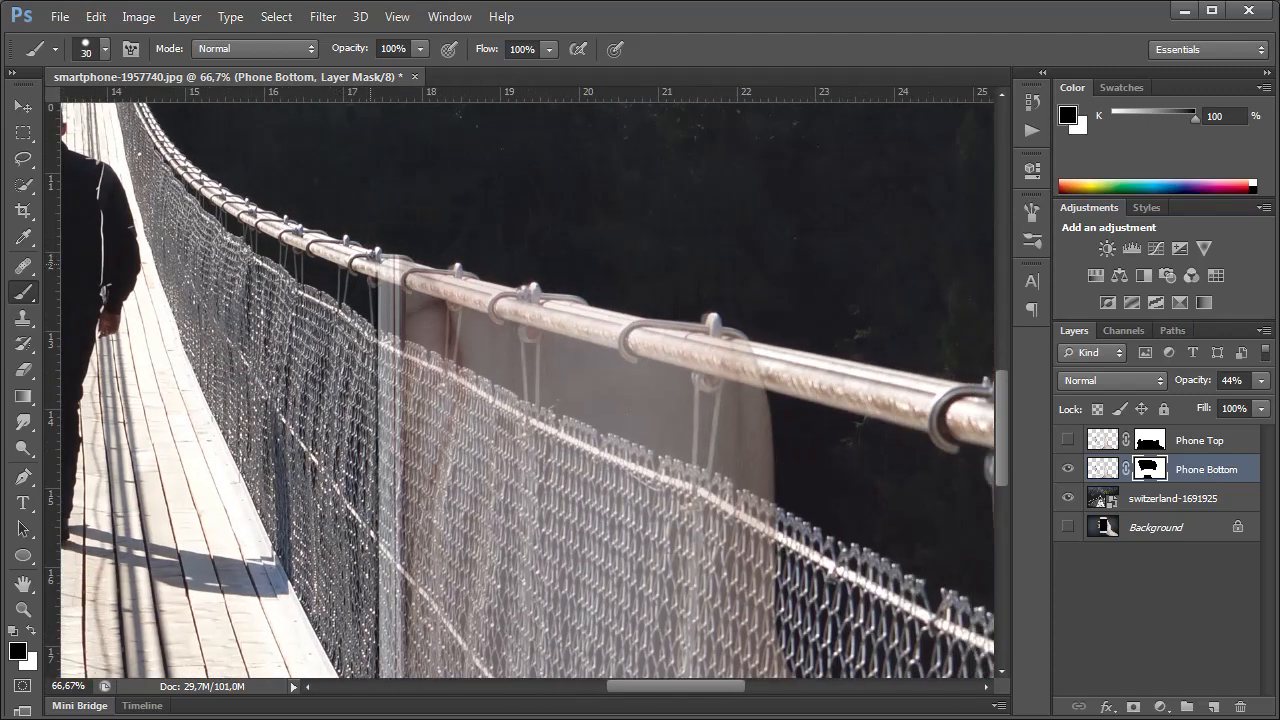
mouse_move(382, 264)
mouse_down()
mouse_move(535, 306)
mouse_move(398, 284)
mouse_move(740, 349)
mouse_move(722, 362)
mouse_move(538, 330)
mouse_up()
Step: Show the Phone Top layer alone, make its mask active, and show the Phone Bottom layer again
click(1068, 440)
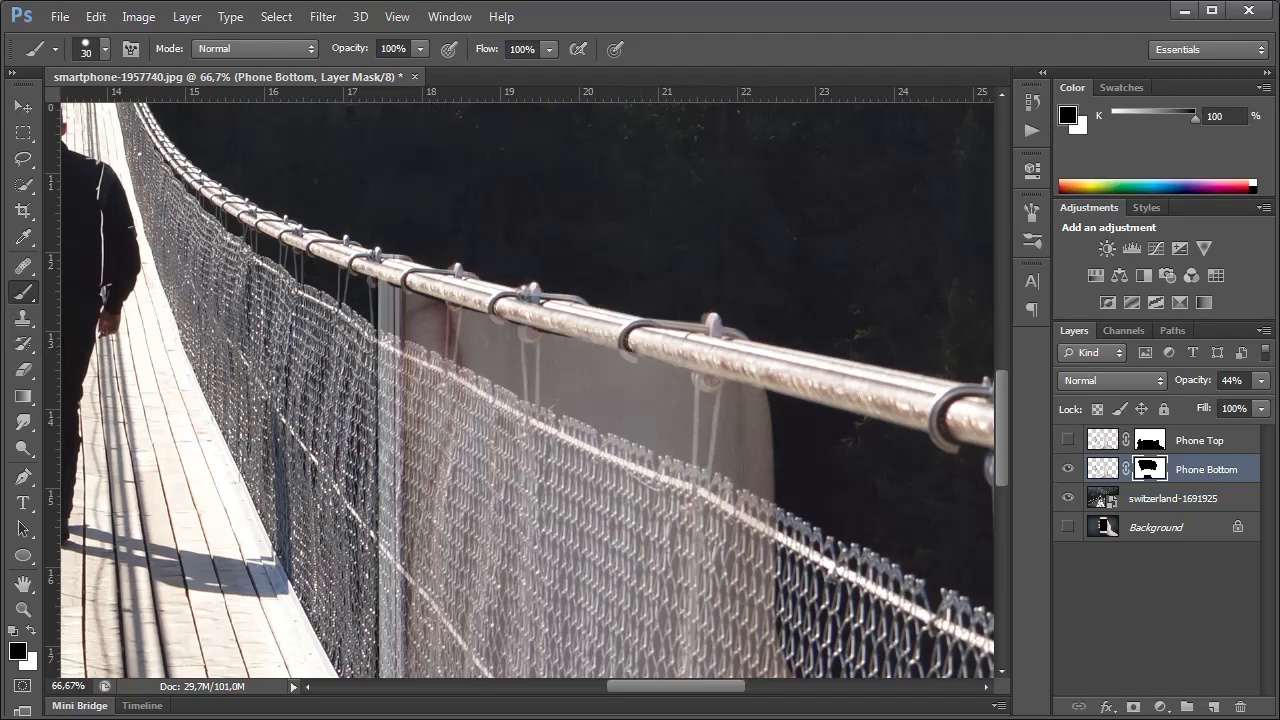
click(1068, 468)
click(1068, 440)
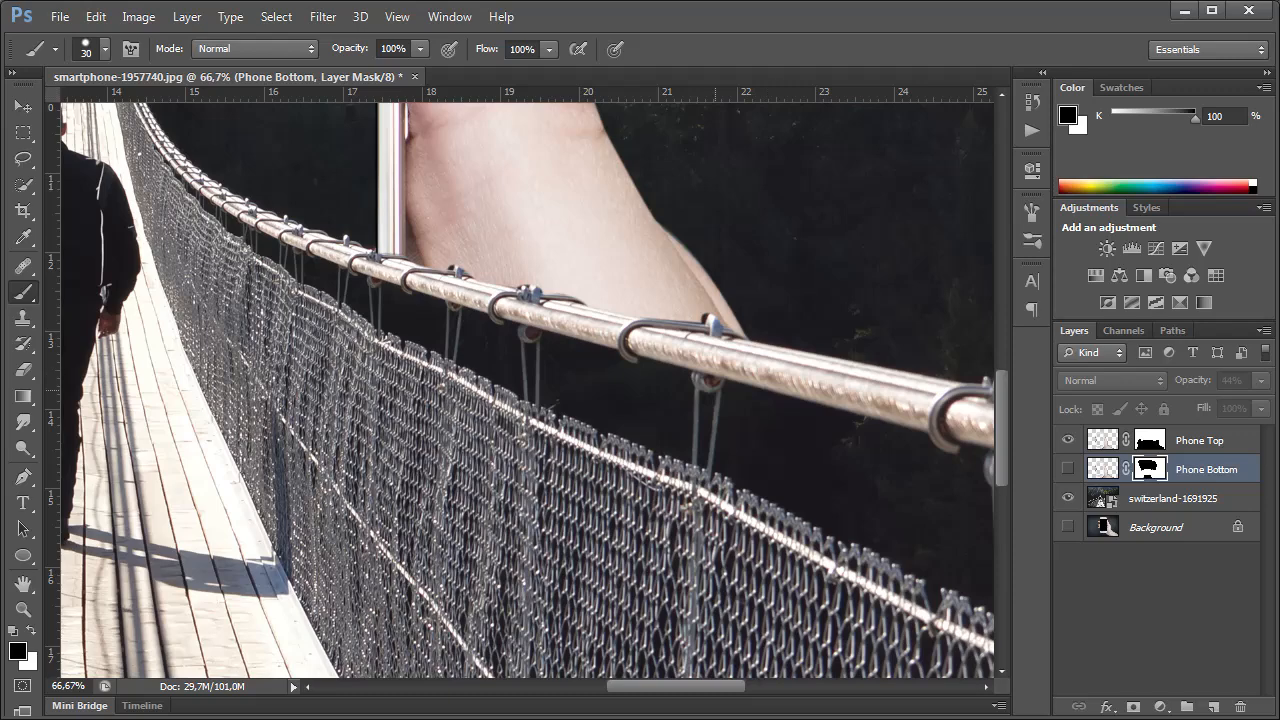
click(1150, 440)
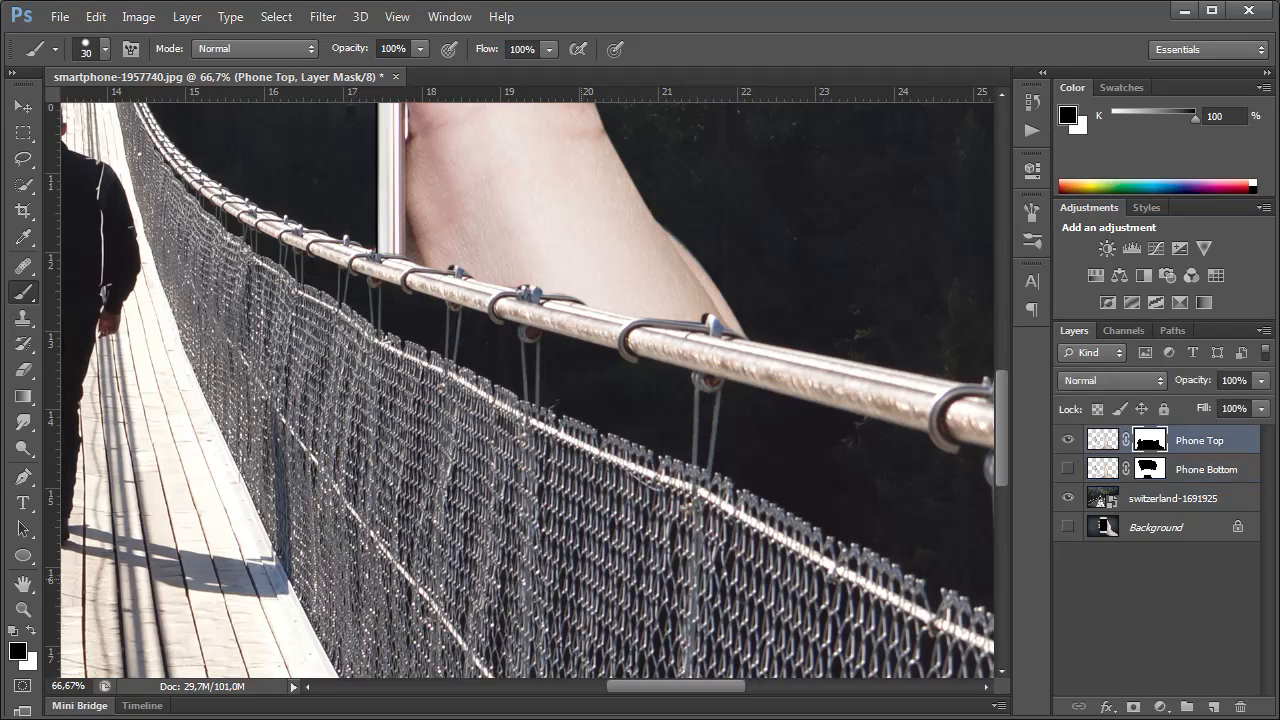
scroll(527, 390, left, 10)
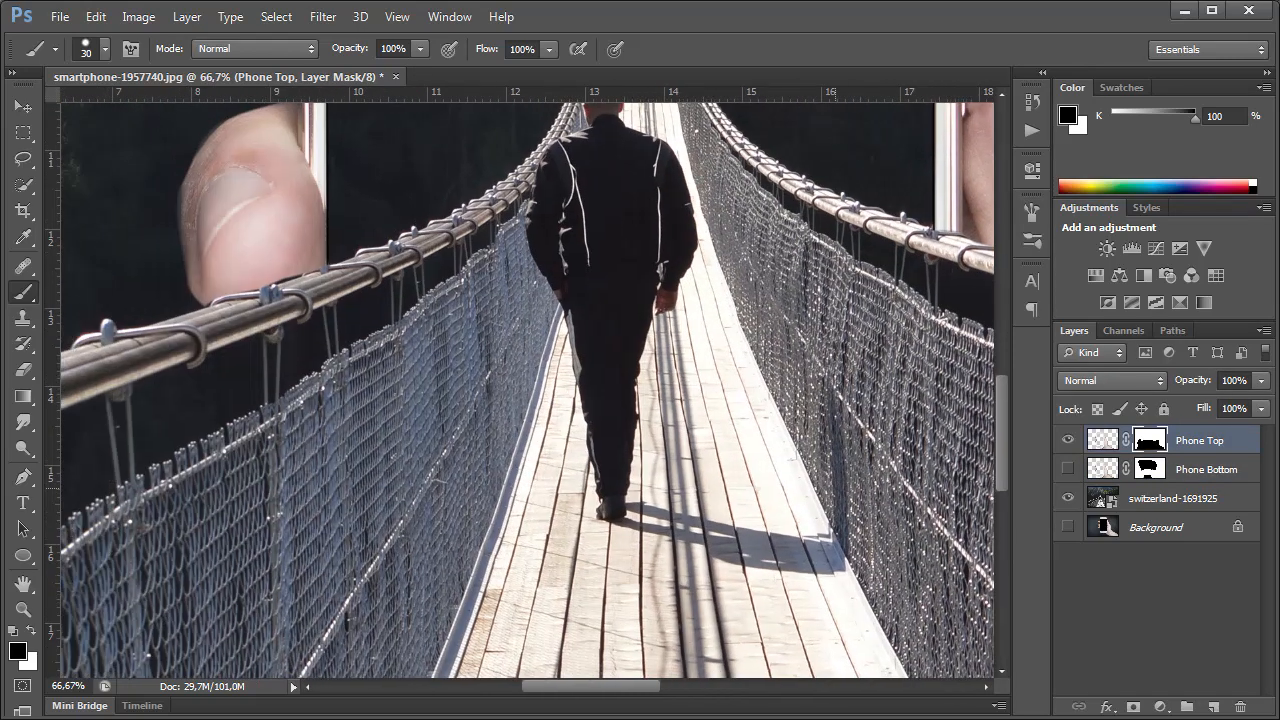
click(1068, 468)
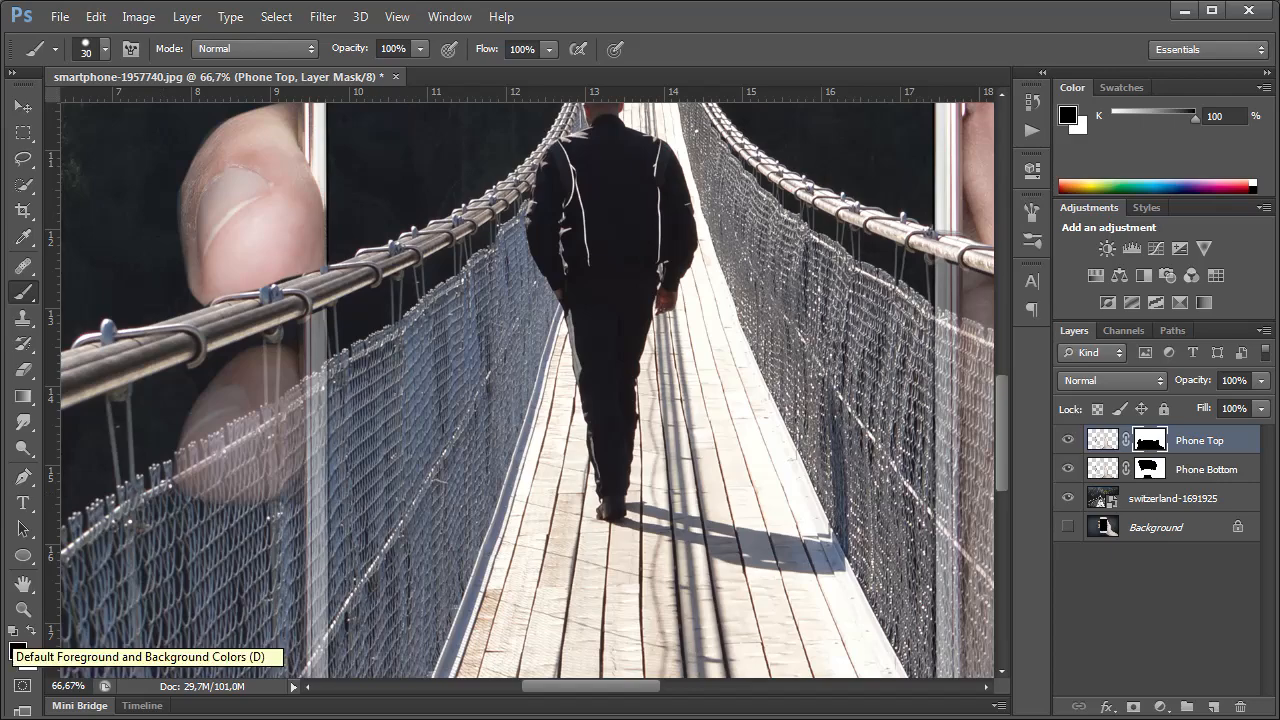
Step: Paint white on the Phone Top mask to reveal the finger between the left handrail and the mesh fence
key(x)
drag(188, 412, 294, 352)
key(ctrl+plus)
key(ctrl+plus)
mouse_move(240, 465)
mouse_down()
mouse_move(693, 349)
mouse_move(915, 465)
mouse_move(284, 464)
mouse_move(197, 567)
mouse_up()
key(ctrl+plus)
key(bracketleft)
key(bracketleft)
key(bracketleft)
key(bracketleft)
key(bracketleft)
mouse_move(235, 527)
mouse_down()
mouse_move(405, 468)
mouse_move(455, 423)
mouse_move(660, 318)
mouse_move(520, 323)
mouse_move(545, 368)
mouse_move(250, 518)
mouse_move(520, 330)
mouse_up()
Step: Fill in the remaining finger and phone area below the left handrail with white on the Phone Top mask using a larger brush
key(bracketright)
key(bracketright)
key(bracketright)
key(bracketright)
drag(978, 296, 765, 416)
mouse_move(505, 338)
mouse_down()
mouse_move(440, 420)
mouse_move(330, 245)
mouse_up()
Step: Refine the Phone Top mask along the left handrail and mesh edges with a small brush, alternating between white and black
key(bracketleft)
key(bracketleft)
key(bracketleft)
key(bracketleft)
key(bracketleft)
drag(528, 376, 456, 444)
mouse_move(765, 450)
mouse_down()
mouse_move(314, 377)
mouse_move(547, 377)
mouse_up()
key(x)
drag(318, 168, 324, 238)
key(x)
drag(910, 380, 107, 376)
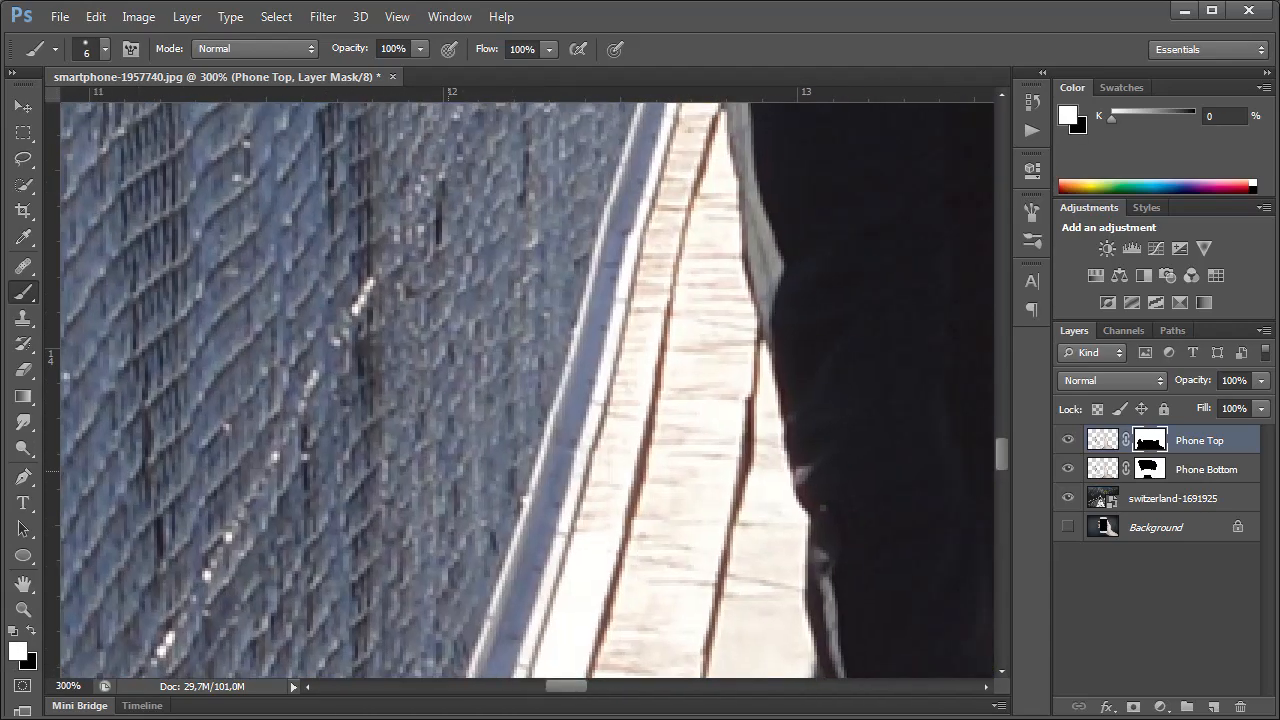
Step: Paint white on the Phone Top mask with a 50 px brush to reveal the hand between the right handrail and the mesh
key(ctrl+minus)
key(ctrl+minus)
key(ctrl+minus)
drag(949, 418, 427, 481)
key(bracketright)
key(bracketright)
key(bracketright)
key(bracketright)
key(bracketright)
key(bracketright)
key(bracketright)
key(bracketright)
mouse_move(795, 440)
mouse_down()
mouse_move(775, 470)
mouse_move(690, 505)
mouse_move(580, 400)
mouse_move(472, 378)
mouse_move(720, 473)
mouse_up()
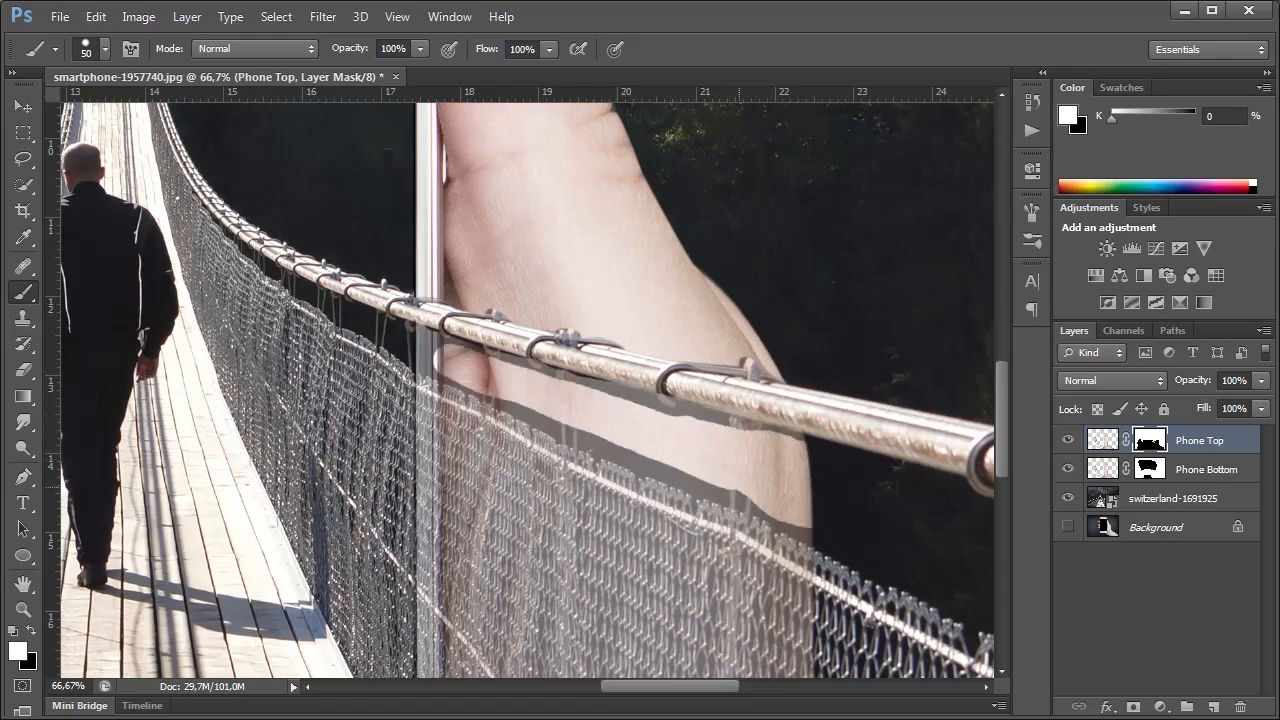
Step: Trace the upper edge of the right mesh fence in white on the Phone Top mask with a 10 px brush
key(ctrl+plus)
key(ctrl+plus)
key(ctrl+plus)
key(ctrl+plus)
key(bracketleft)
key(bracketleft)
key(bracketleft)
key(bracketleft)
drag(796, 562, 96, 200)
mouse_move(860, 580)
mouse_down()
mouse_move(468, 418)
mouse_move(131, 198)
mouse_up()
mouse_move(786, 506)
mouse_down()
mouse_move(630, 497)
mouse_move(789, 528)
mouse_move(523, 415)
mouse_move(434, 320)
mouse_move(398, 344)
mouse_move(325, 318)
mouse_move(294, 262)
mouse_move(613, 446)
mouse_move(414, 362)
mouse_move(217, 312)
mouse_up()
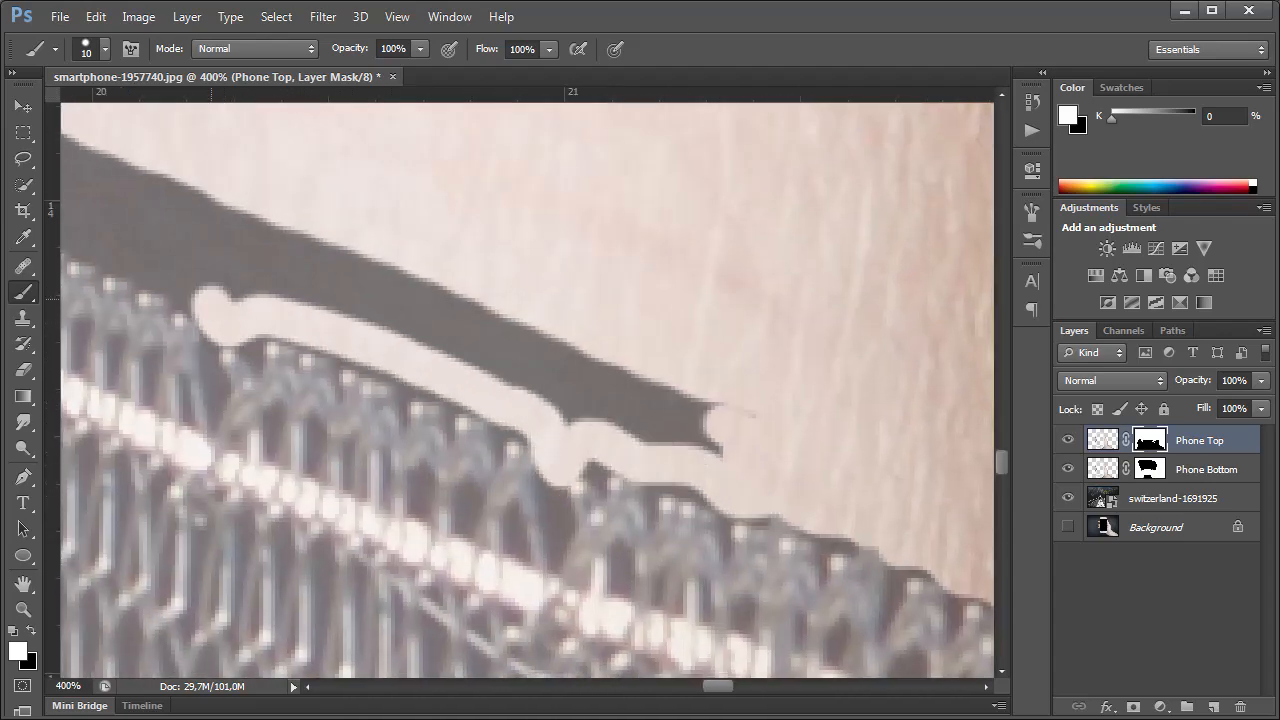
Step: Fill the leftover gap between the hand and the right mesh edge with white on the Phone Top mask using a larger brush
key(bracketright)
key(bracketright)
key(bracketright)
mouse_move(238, 270)
mouse_down()
mouse_move(444, 296)
mouse_move(258, 277)
mouse_move(807, 484)
mouse_up()
drag(765, 442, 167, 182)
drag(167, 182, 700, 385)
Step: Refine the revealed hand along the right mesh's upper edge toward the phone with a smaller white brush
key(bracketleft)
key(bracketleft)
key(bracketleft)
key(bracketleft)
key(bracketleft)
key(bracketleft)
mouse_move(733, 497)
mouse_down()
mouse_move(598, 422)
mouse_move(300, 312)
mouse_move(105, 195)
mouse_up()
mouse_move(300, 330)
mouse_down()
mouse_move(796, 543)
mouse_move(784, 543)
mouse_up()
mouse_move(138, 177)
mouse_down()
mouse_move(146, 196)
mouse_move(530, 376)
mouse_move(678, 376)
mouse_move(400, 290)
mouse_move(170, 180)
mouse_move(348, 372)
mouse_up()
Step: Reveal more of the hand beside the phone with an 8 px brush, and paint black over the overspill on the phone's edge
key(bracketright)
mouse_move(340, 125)
mouse_down()
mouse_move(559, 188)
mouse_move(673, 249)
mouse_move(815, 273)
mouse_move(955, 360)
mouse_up()
key(x)
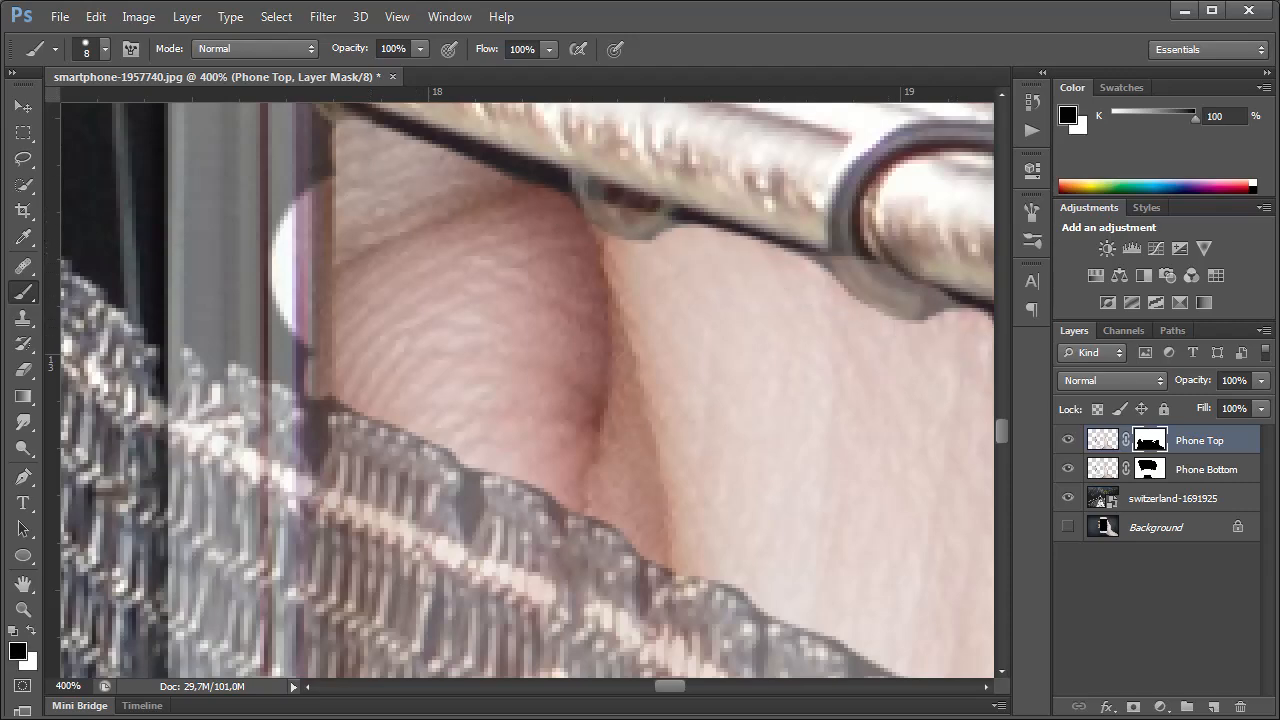
drag(318, 180, 314, 392)
Step: Paint white on the Phone Top mask along the right handrail's underside with a 15 px brush to reveal the remaining hand
key(x)
drag(996, 345, 225, 245)
key(bracketright)
key(bracketright)
key(bracketright)
mouse_move(225, 245)
mouse_down()
mouse_move(390, 298)
mouse_move(300, 256)
mouse_move(716, 370)
mouse_move(556, 386)
mouse_move(490, 358)
mouse_up()
drag(725, 506, 252, 401)
mouse_move(340, 308)
mouse_down()
mouse_move(486, 376)
mouse_move(776, 438)
mouse_move(550, 412)
mouse_up()
drag(700, 455, 305, 402)
mouse_move(385, 364)
mouse_down()
mouse_move(642, 436)
mouse_move(840, 470)
mouse_up()
drag(840, 470, 537, 466)
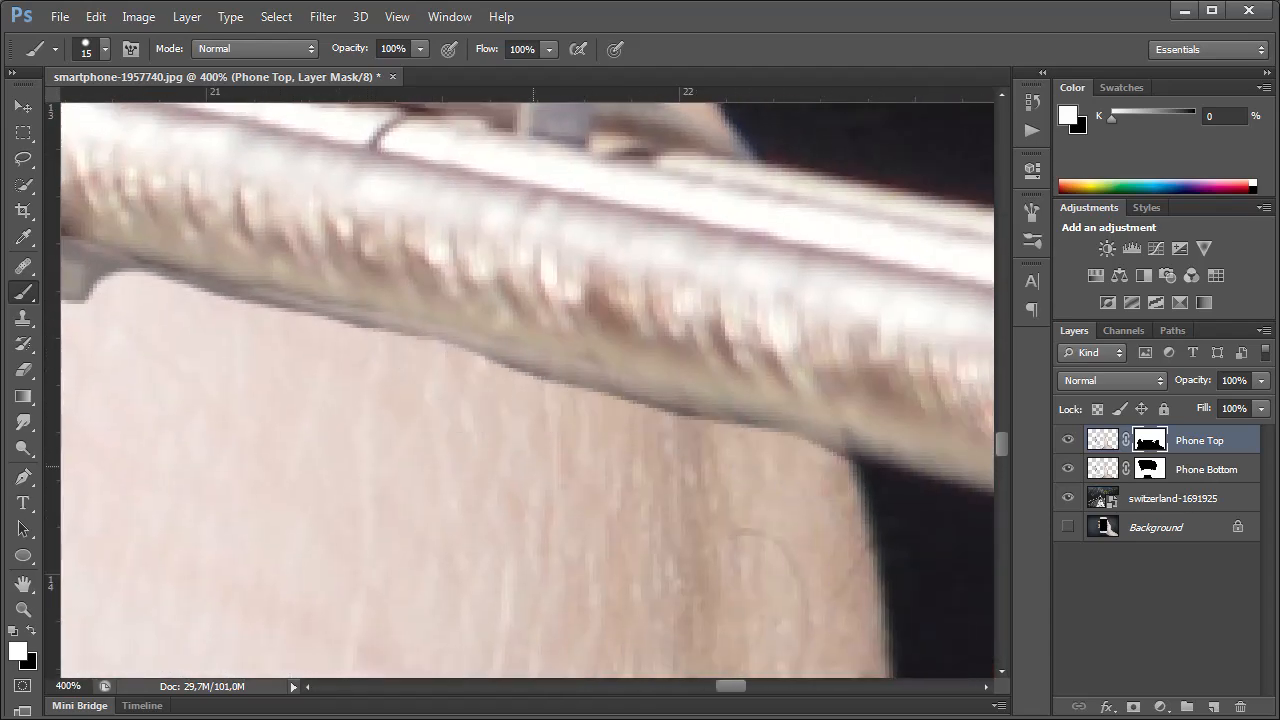
key(ctrl+0)
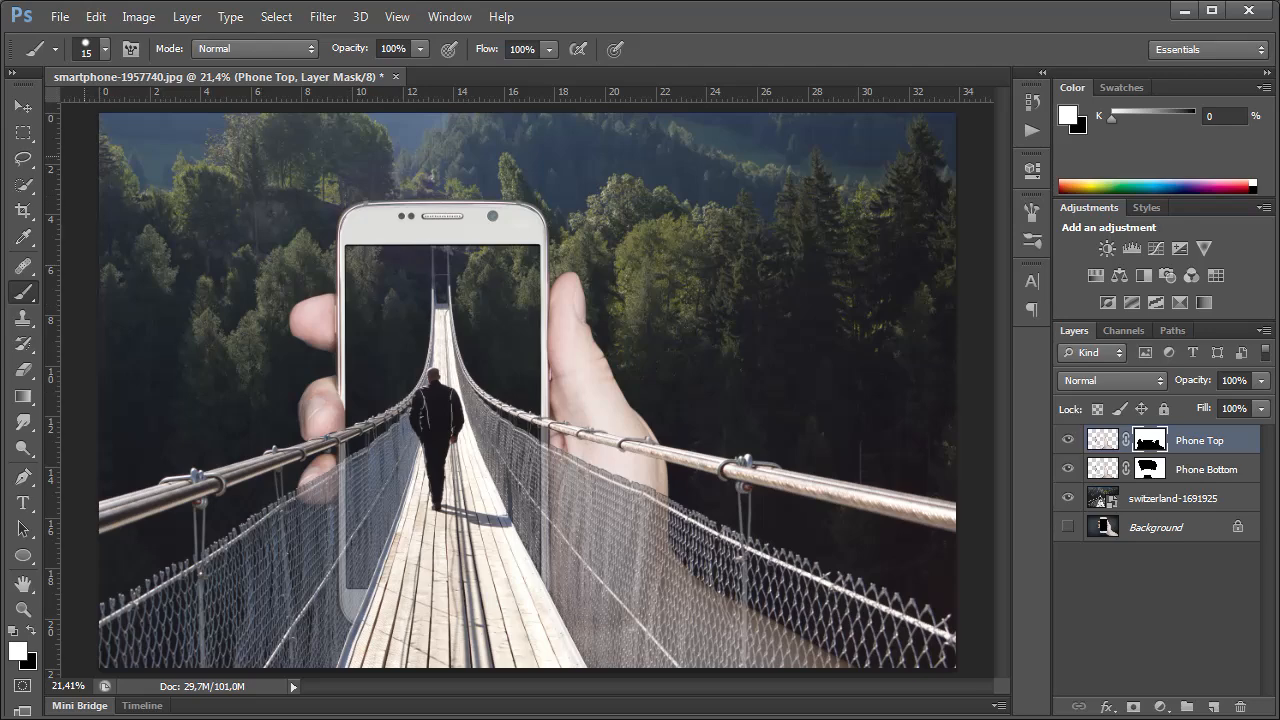
Step: Add a Brightness/Contrast adjustment layer with default options above the Phone Top layer
click(22, 132)
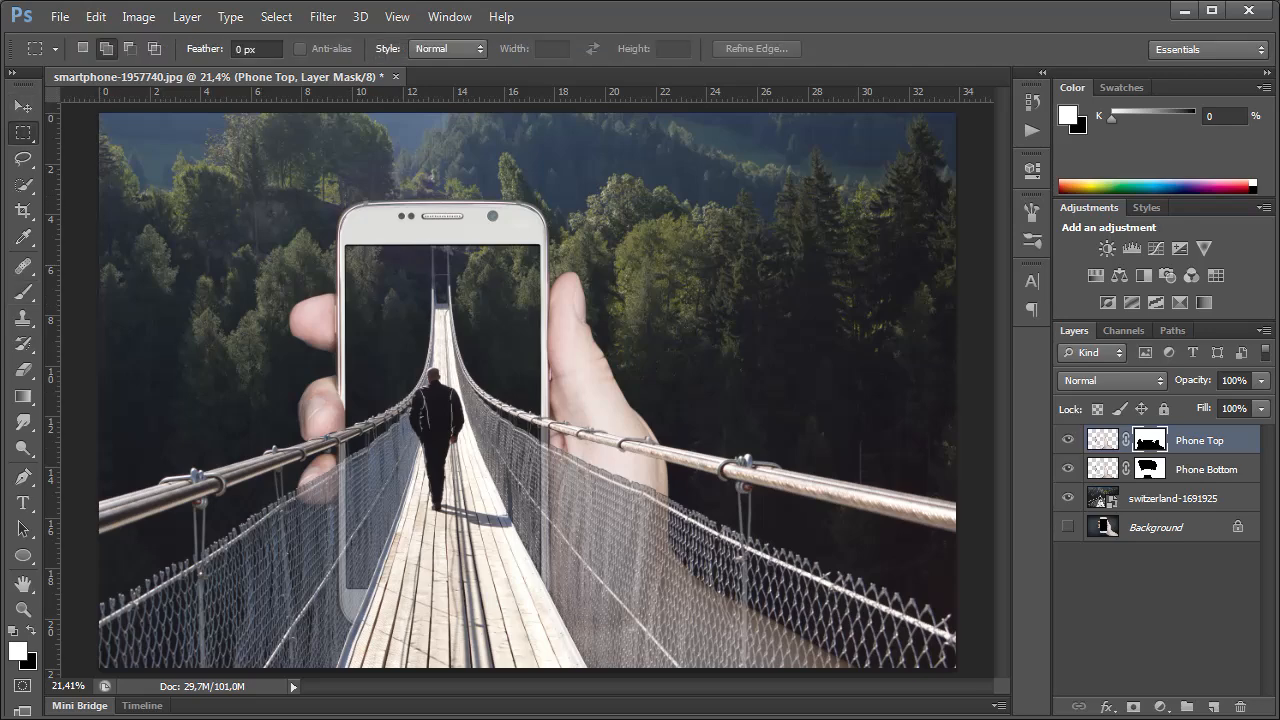
click(1103, 440)
click(187, 17)
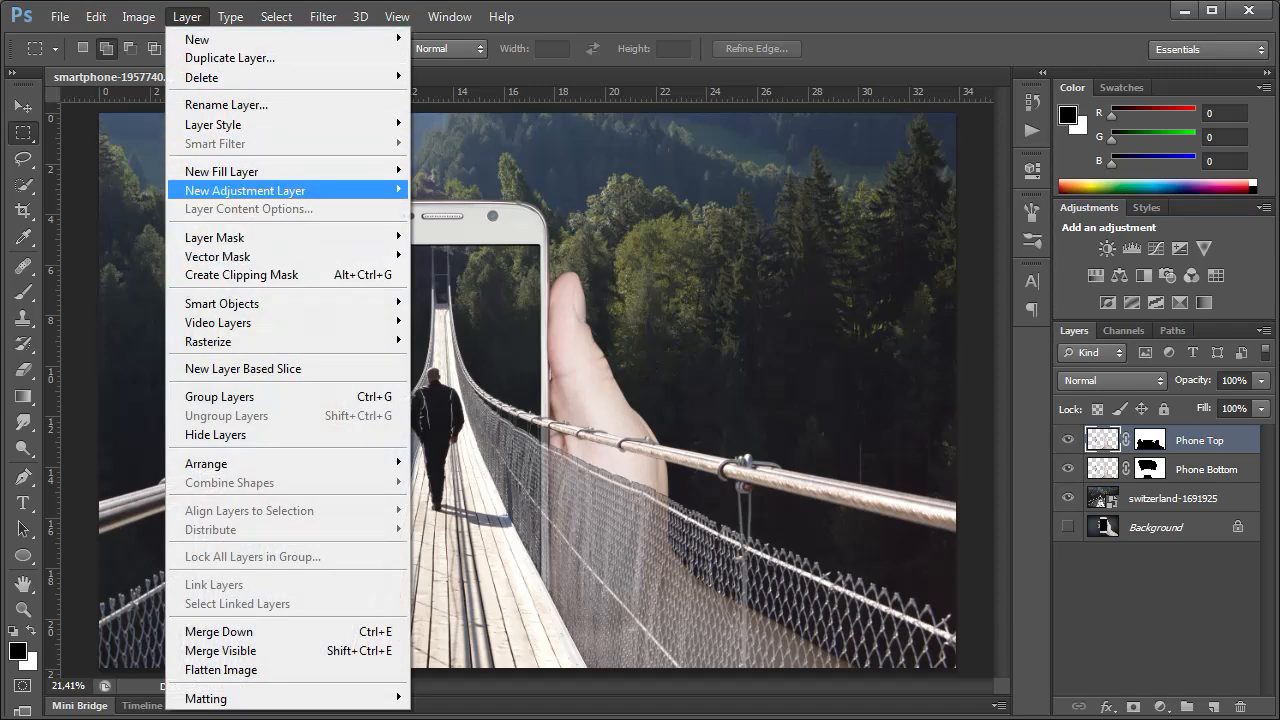
mouse_move(300, 190)
click(490, 189)
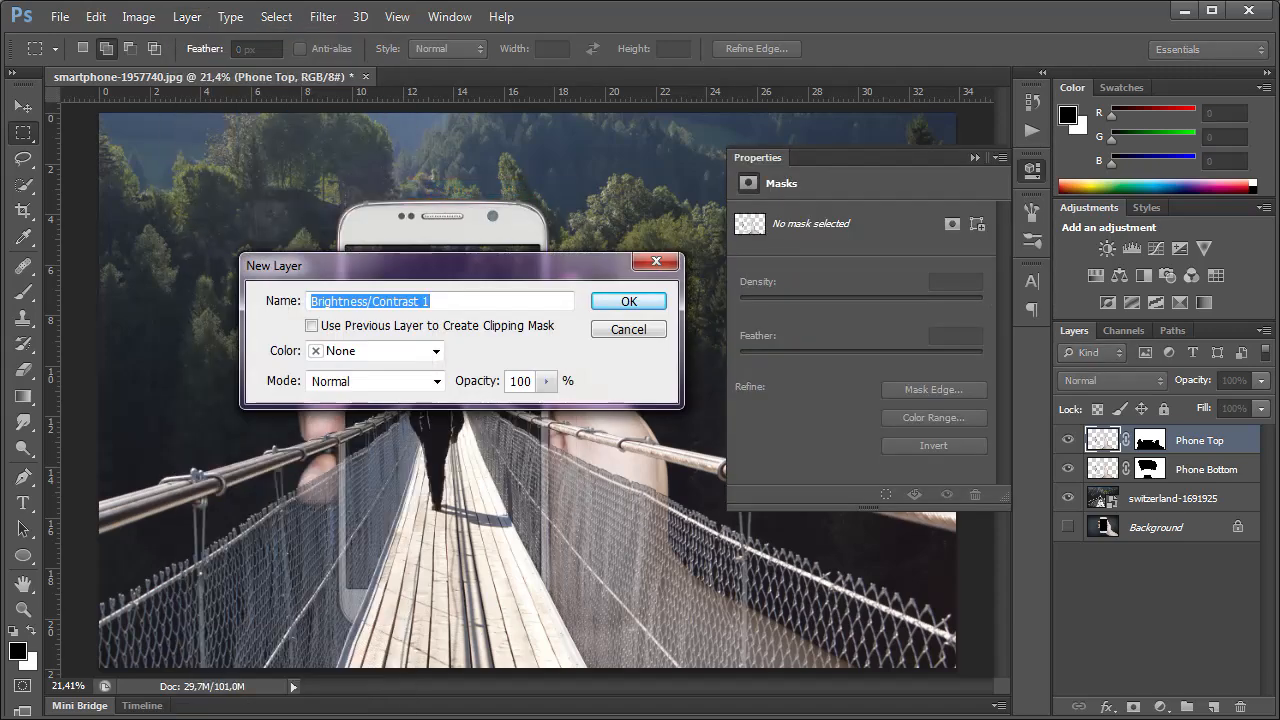
key(Return)
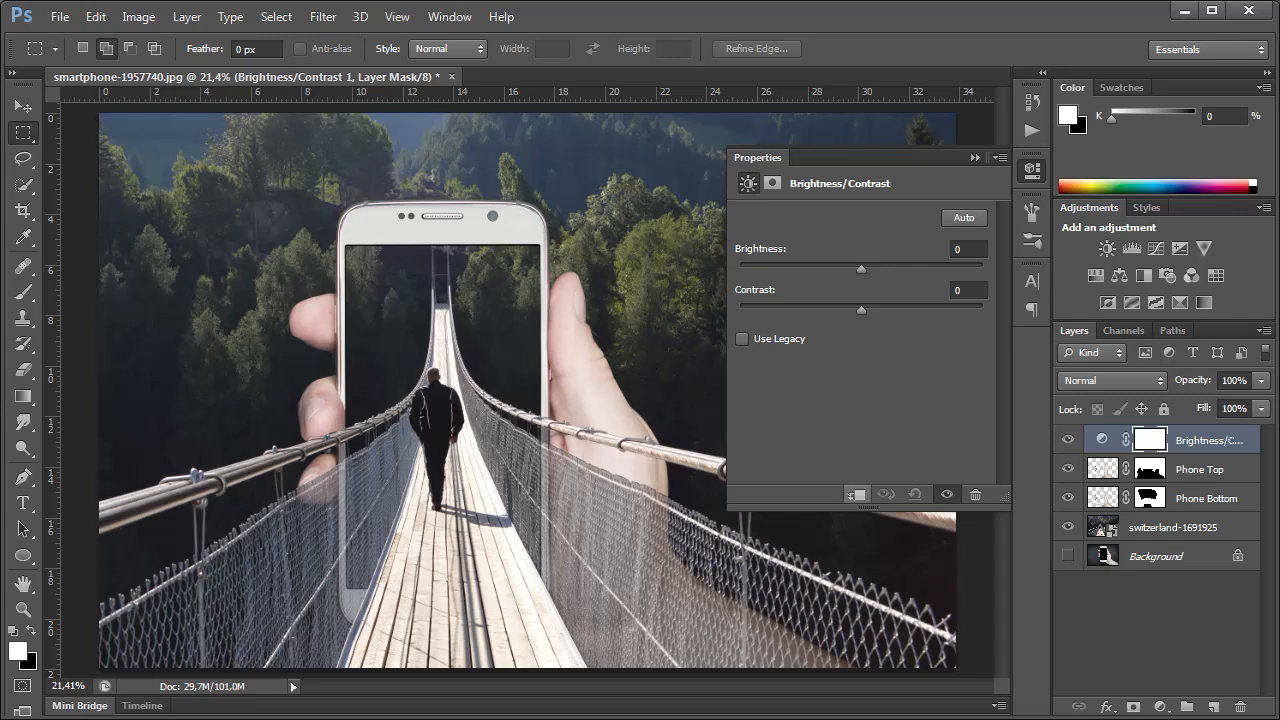
Step: Clip the Brightness/Contrast adjustment to the Phone Top layer and lower its brightness to darken the phone and hand
click(857, 494)
drag(855, 269, 814, 269)
click(974, 157)
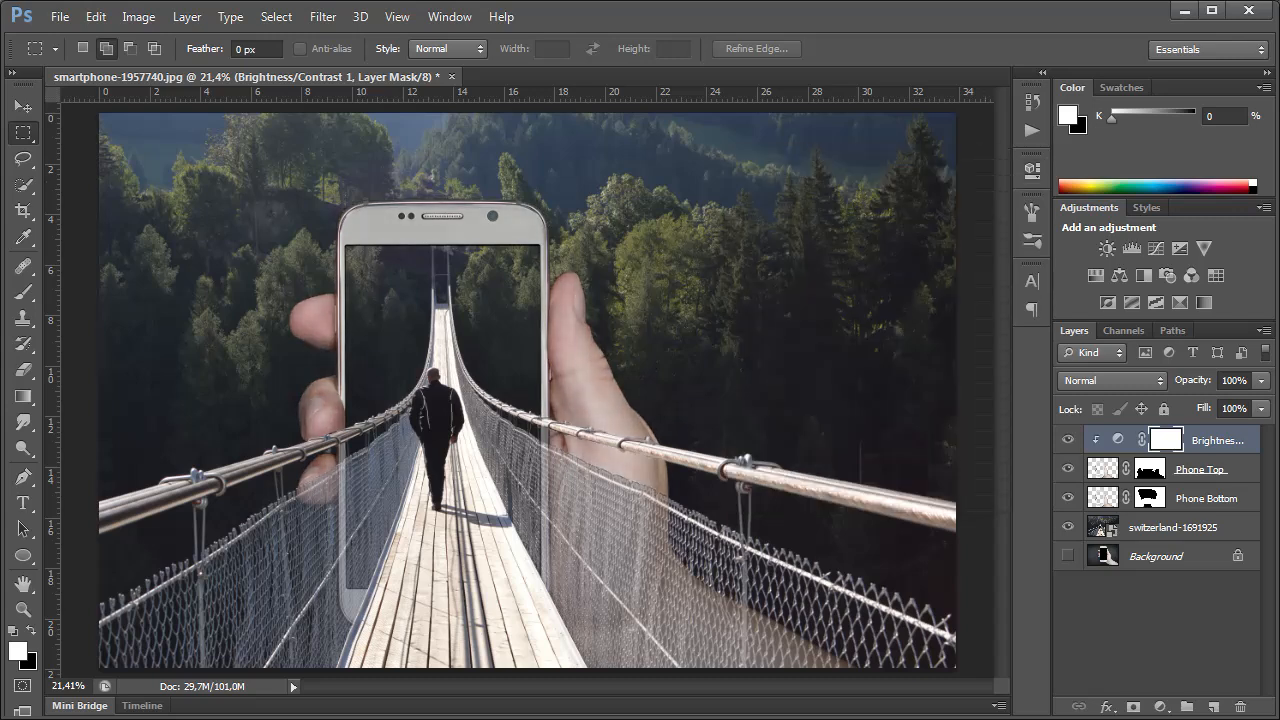
Step: Add a second Brightness/Contrast adjustment layer with default options above the Phone Bottom layer
click(1206, 498)
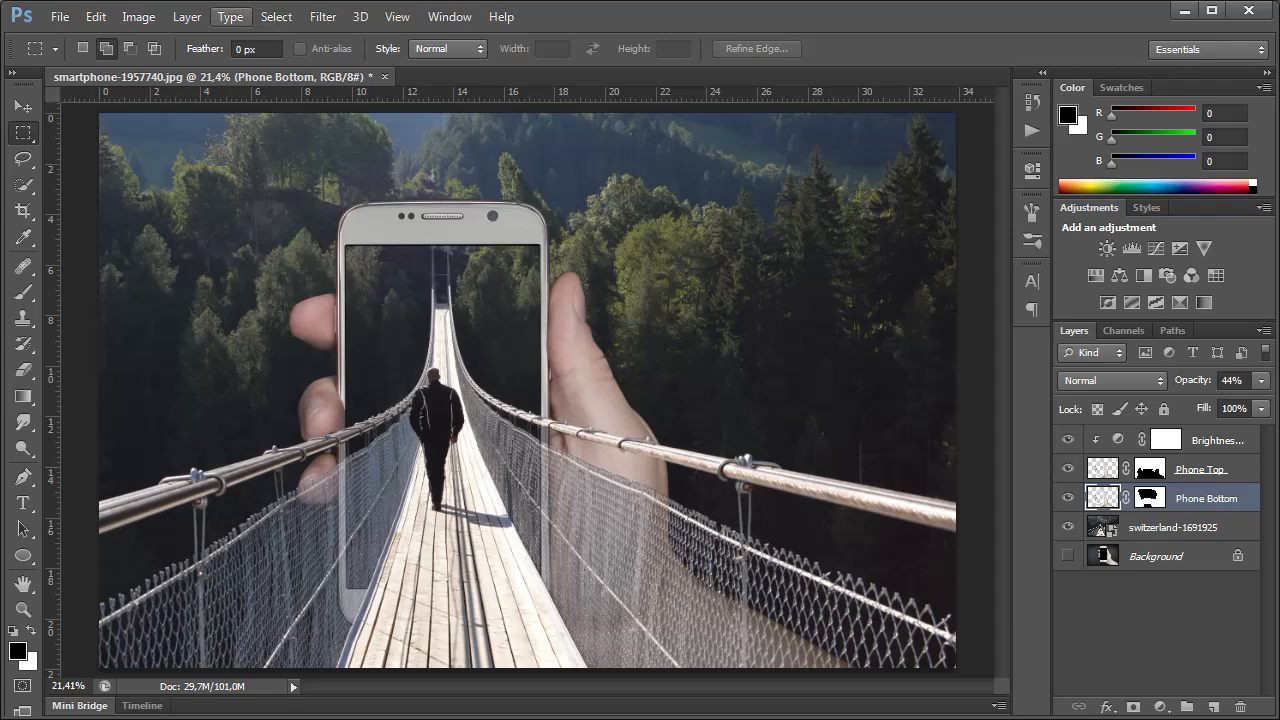
click(186, 16)
mouse_move(300, 190)
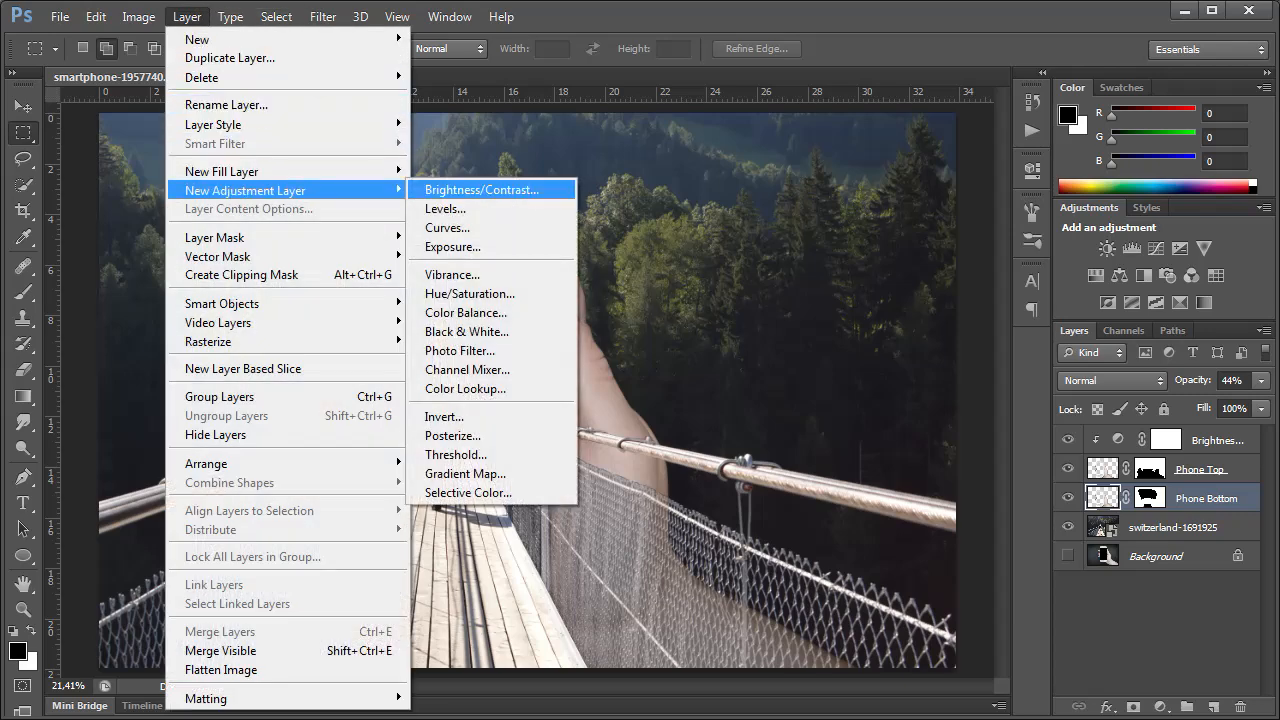
click(491, 186)
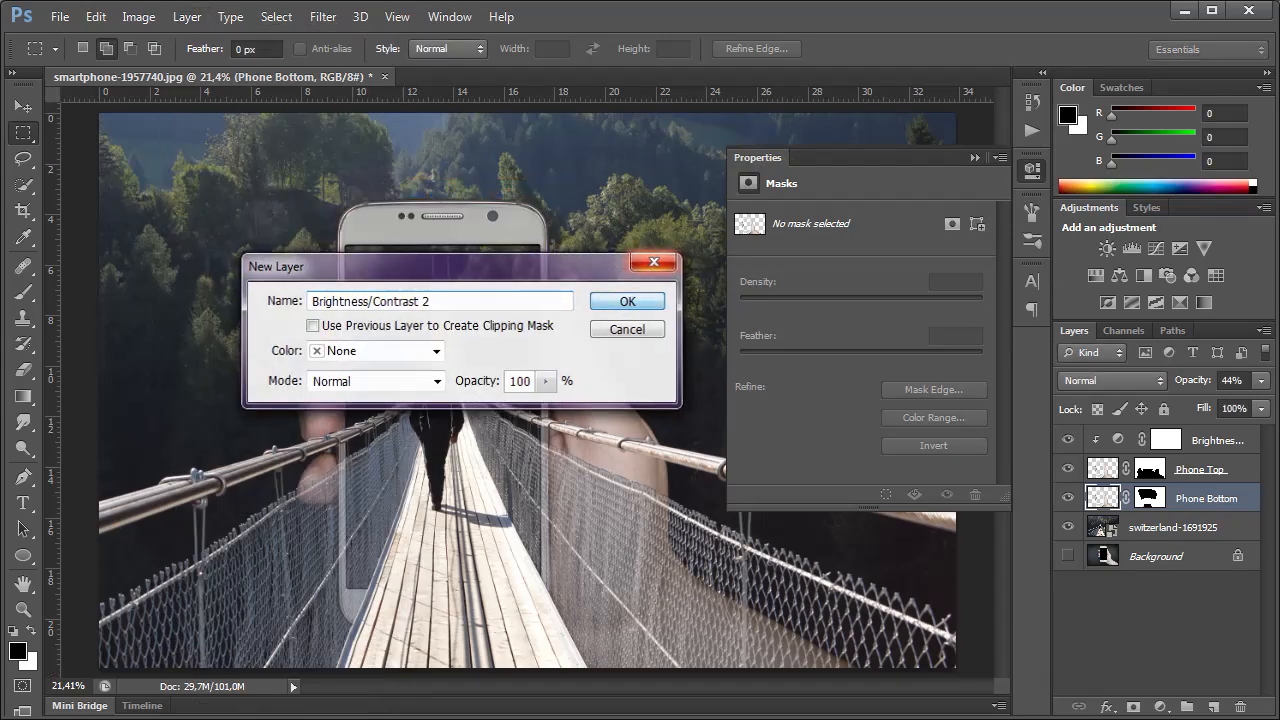
click(628, 301)
Step: Clip the second Brightness/Contrast adjustment to the Phone Bottom layer and set its brightness to -78
click(852, 494)
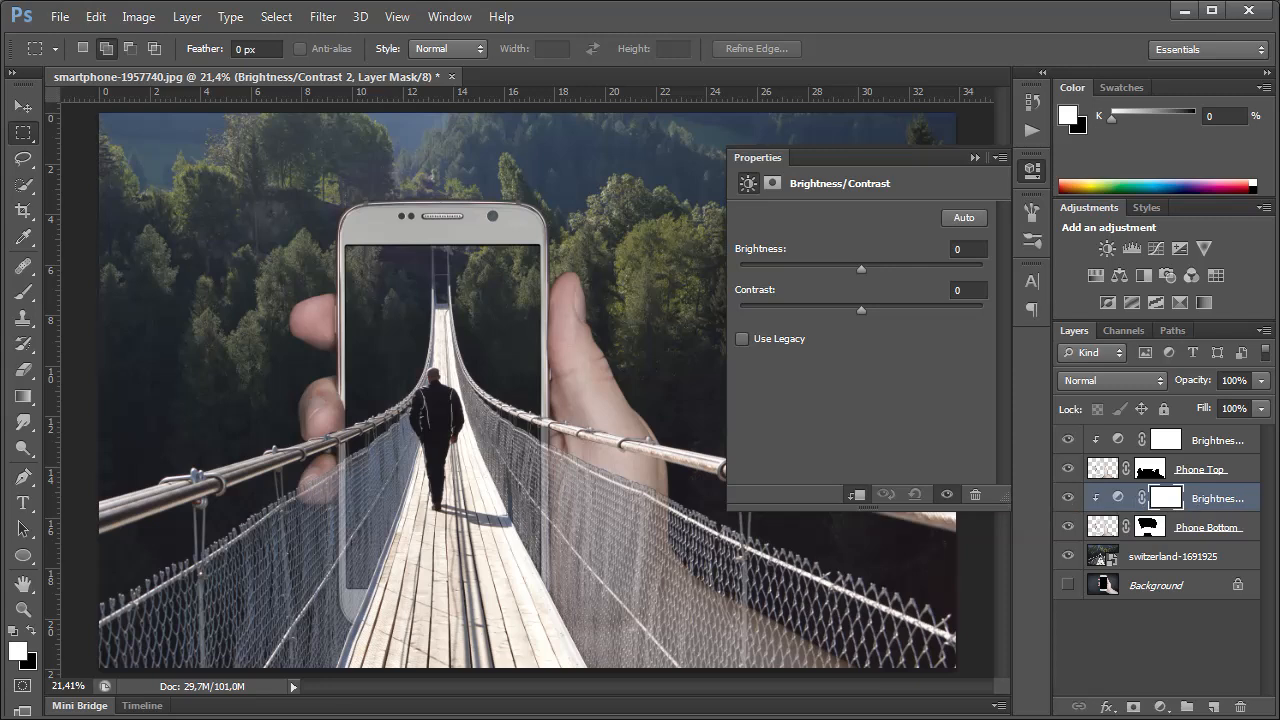
drag(861, 268, 789, 268)
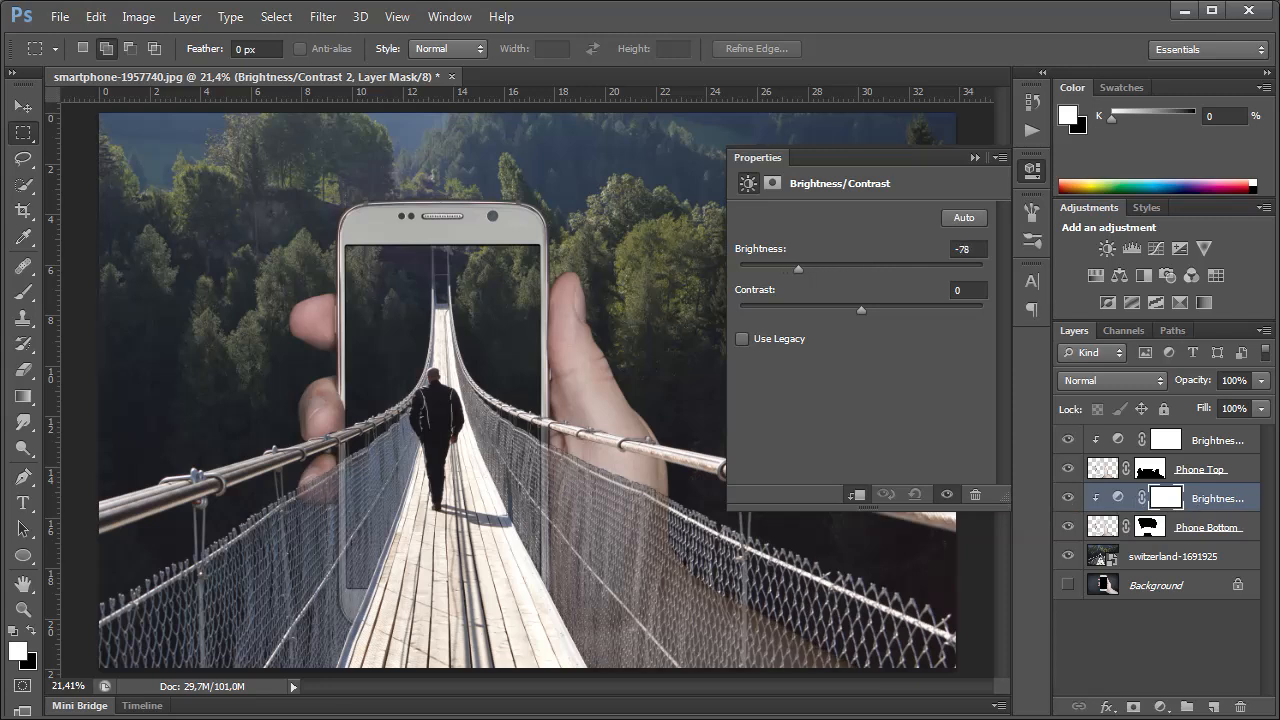
click(975, 157)
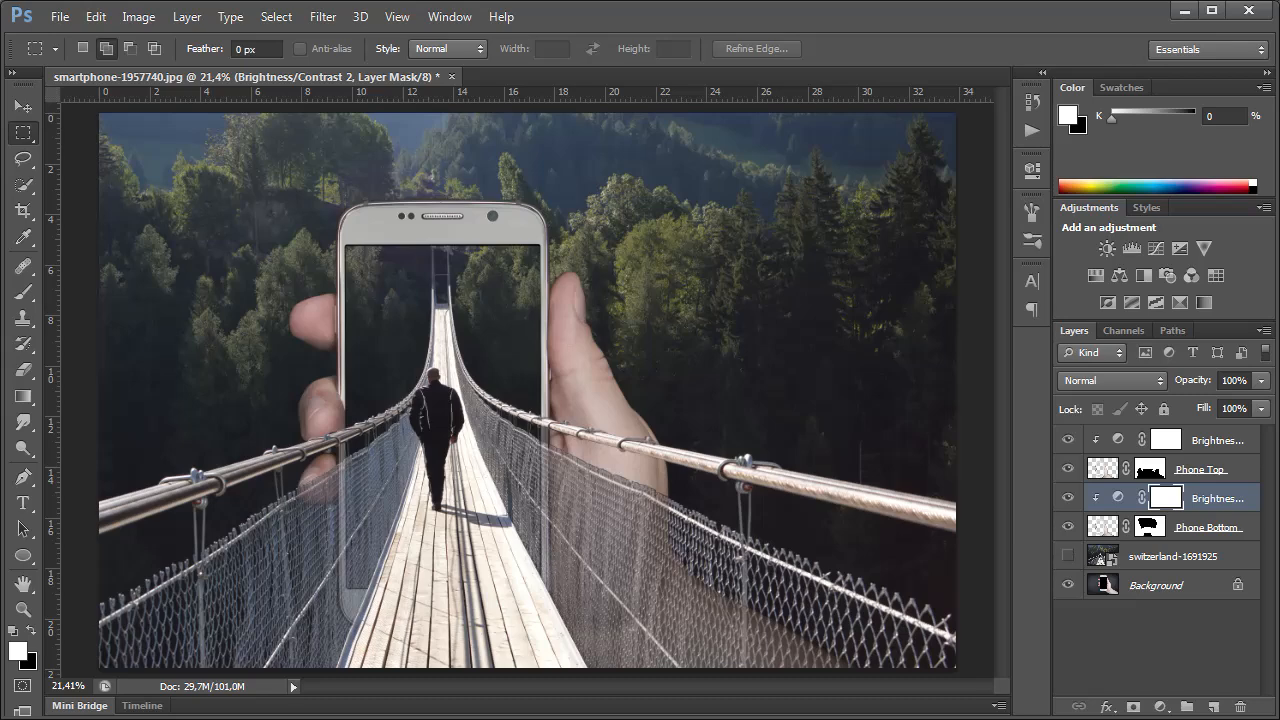
Step: Review the composite's build-up from the Background by showing the switzerland-1691925, Phone Bottom and Phone Top layers one after another
click(1068, 527)
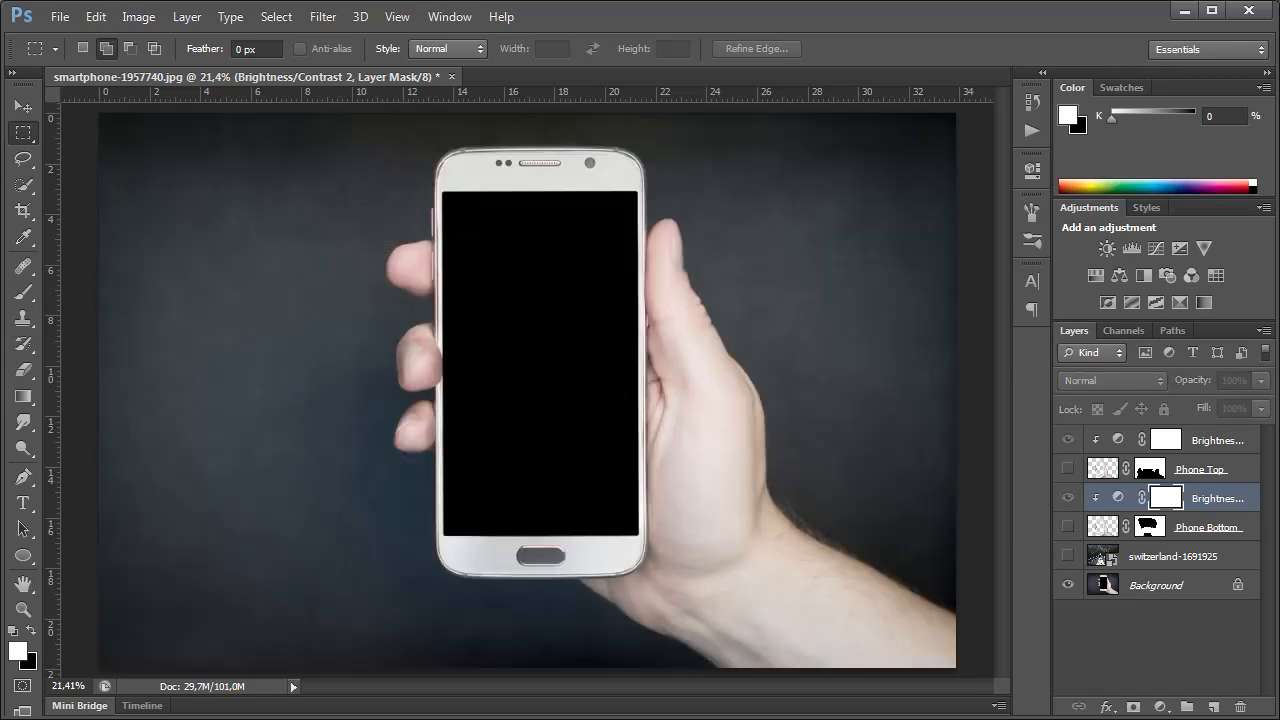
click(1068, 556)
click(1068, 527)
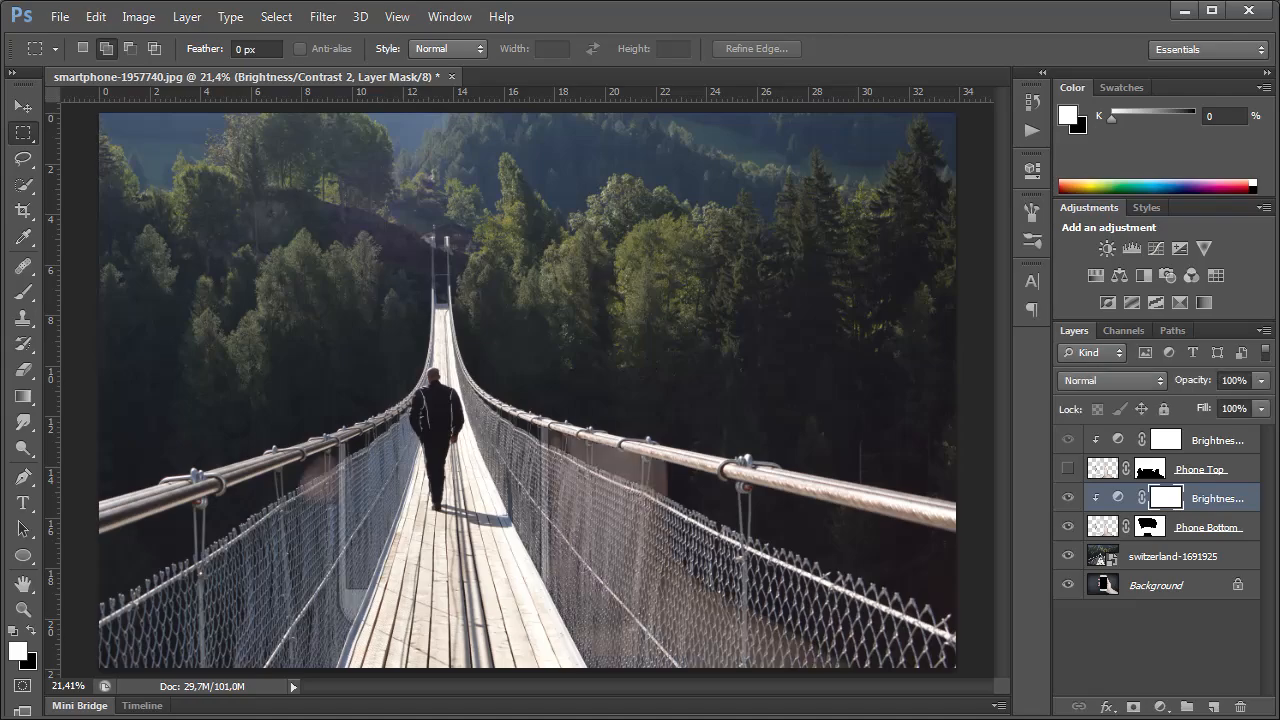
click(1068, 469)
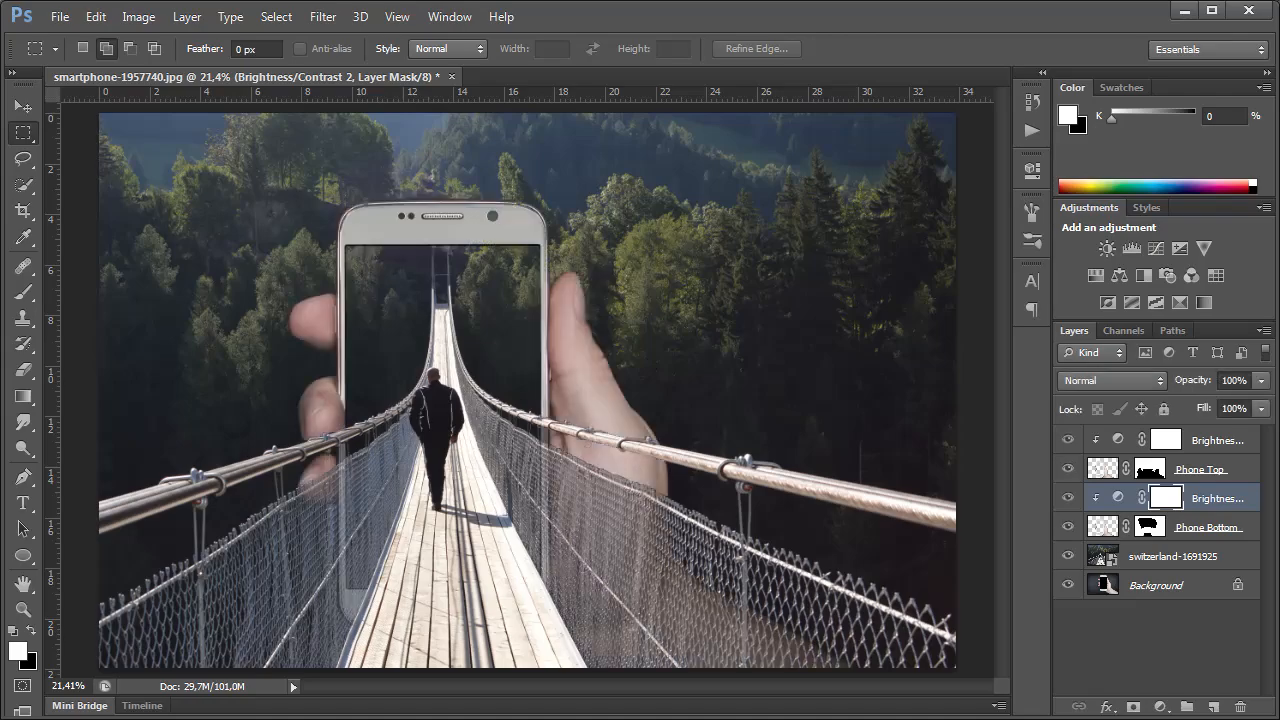